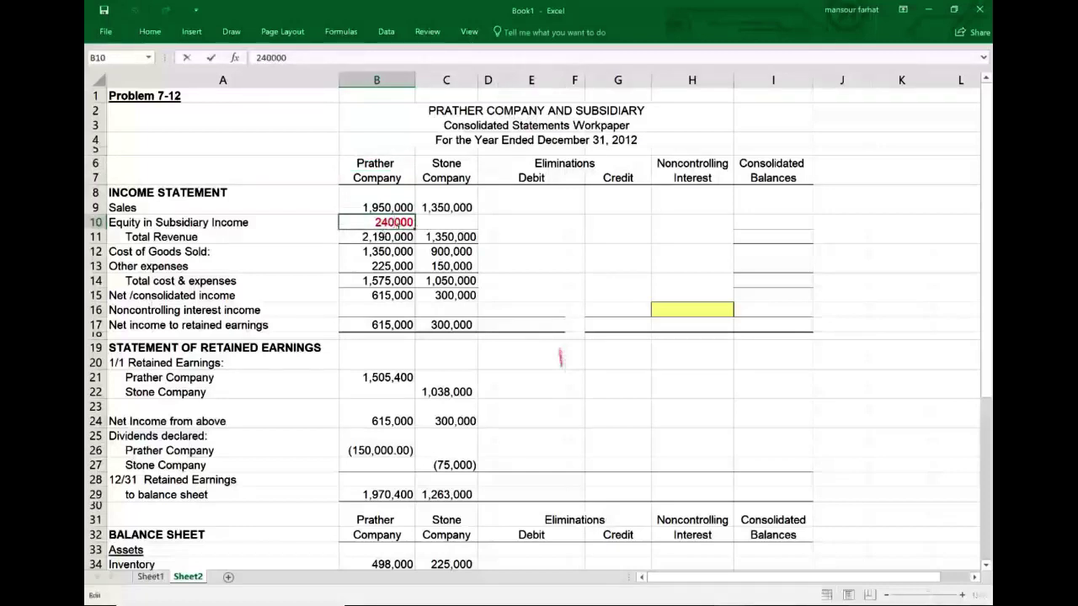
- Examine Prather's Equity in Subsidiary Income and both companies' Net income to retained earnings in the income statement
left_click_drag(133, 227, 379, 224)
scroll(373, 252, "down", 1)
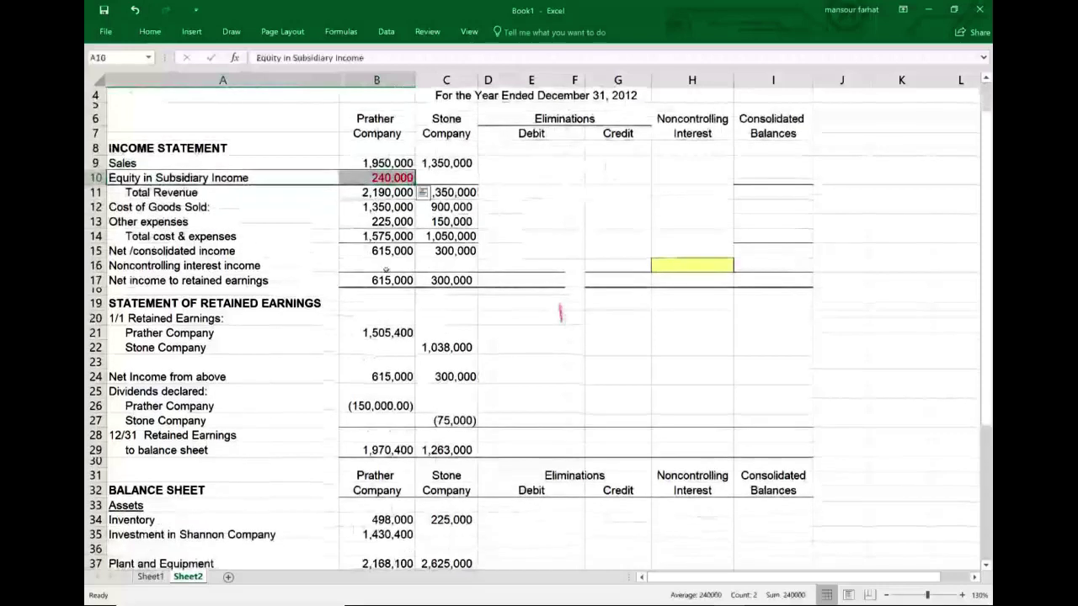
left_click(393, 279)
left_click_drag(393, 280, 474, 287)
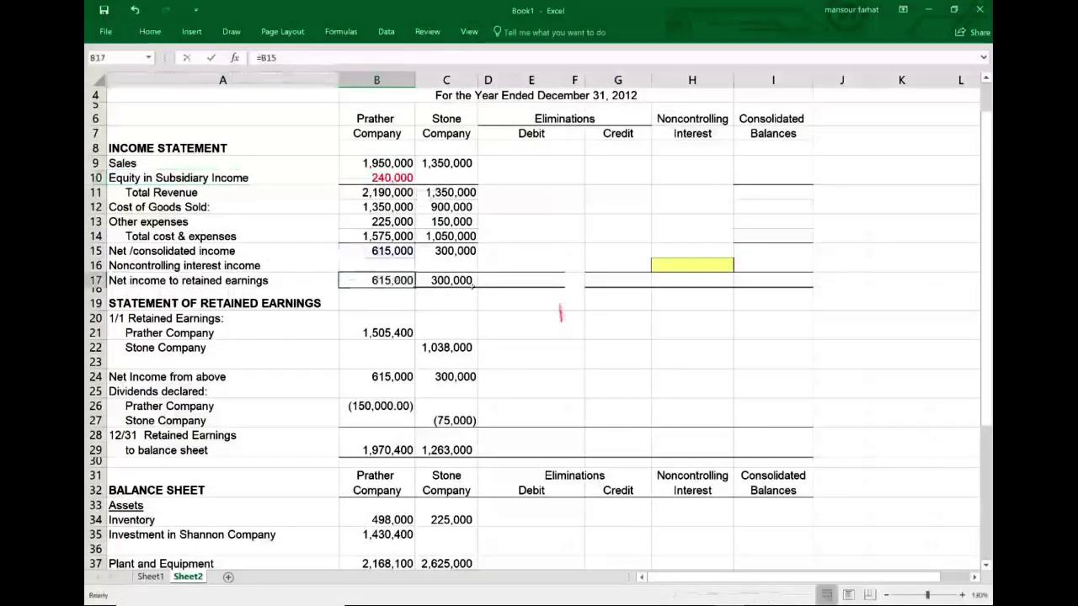
double_click(464, 283)
key("Escape")
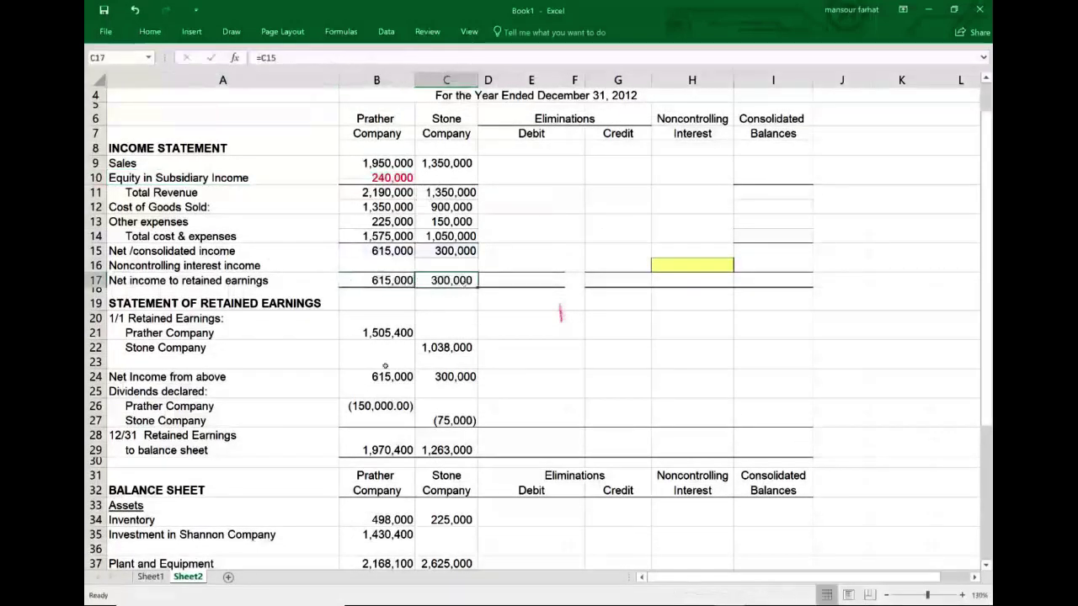
- Review the 1/1 retained earnings, net income and dividends declared of both companies in the Statement of Retained Earnings
left_click(388, 334)
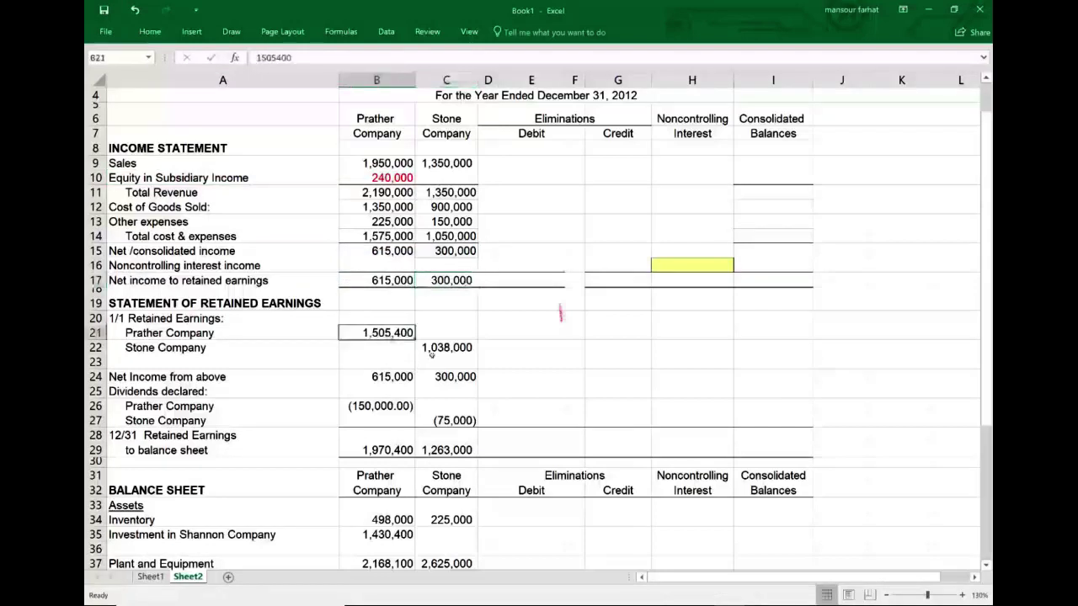
left_click(449, 348)
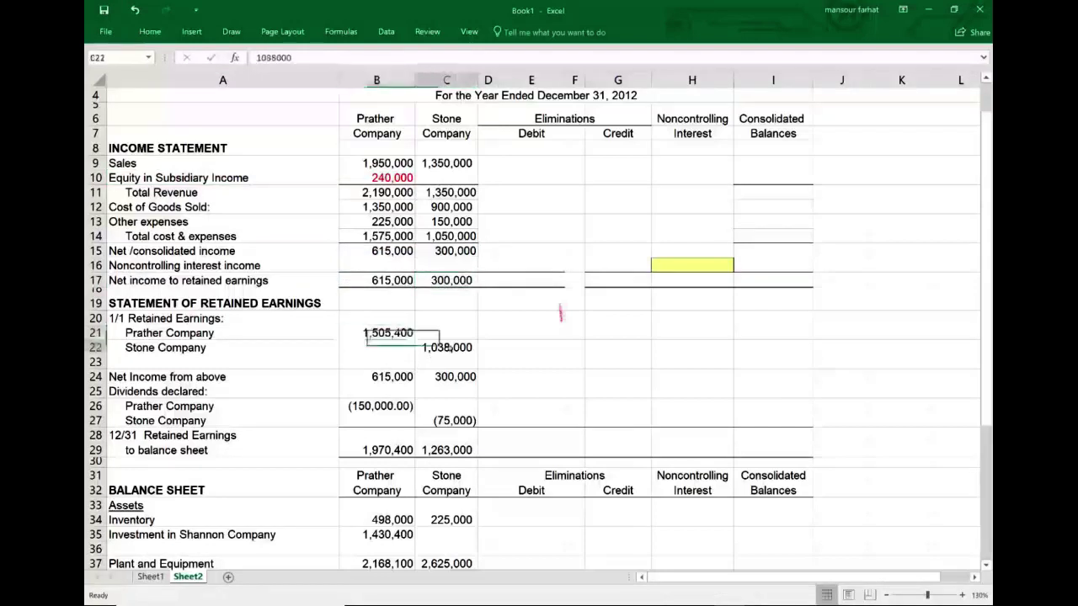
left_click(399, 387)
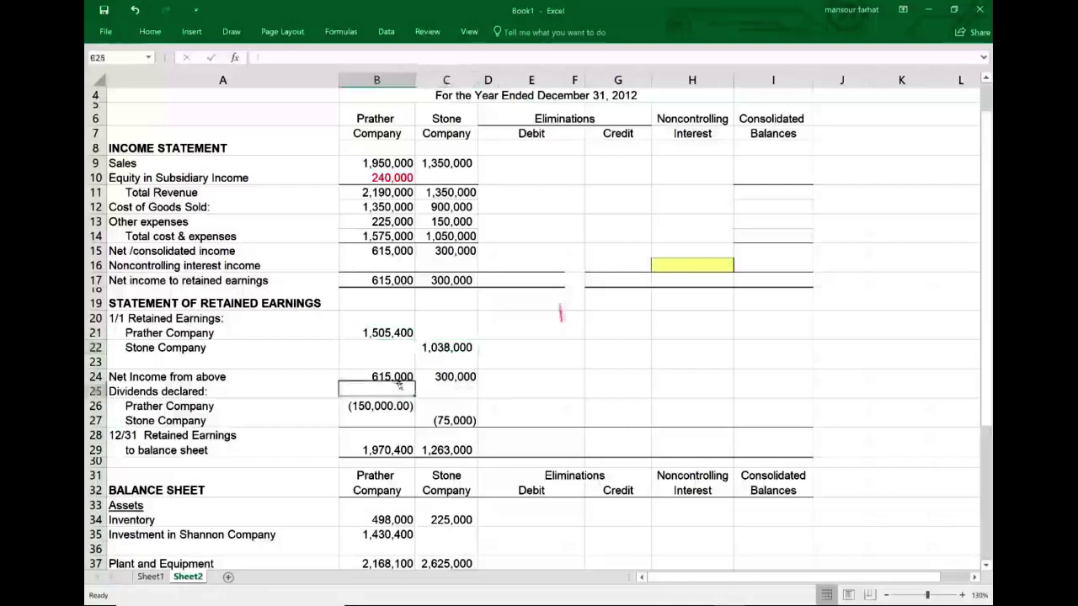
left_click(391, 376)
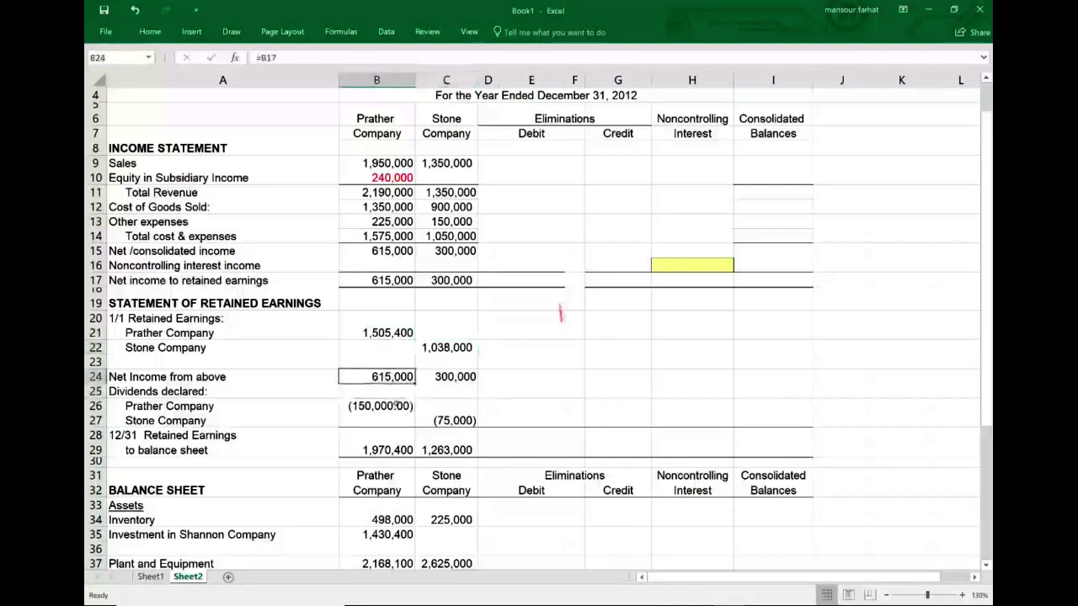
double_click(396, 405)
key("Escape")
left_click(450, 421)
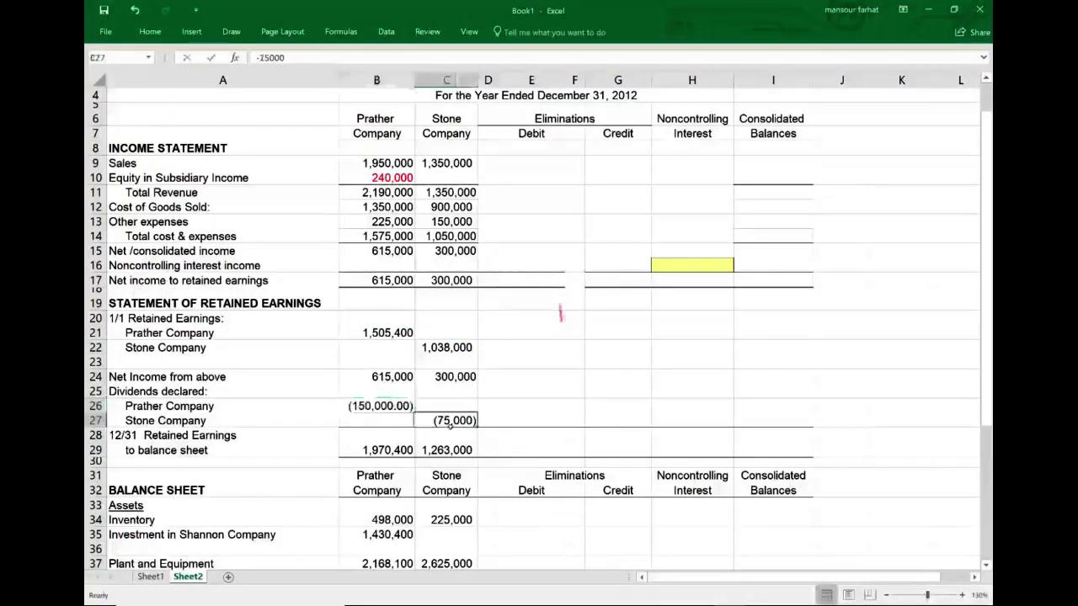
double_click(451, 424)
key("Escape")
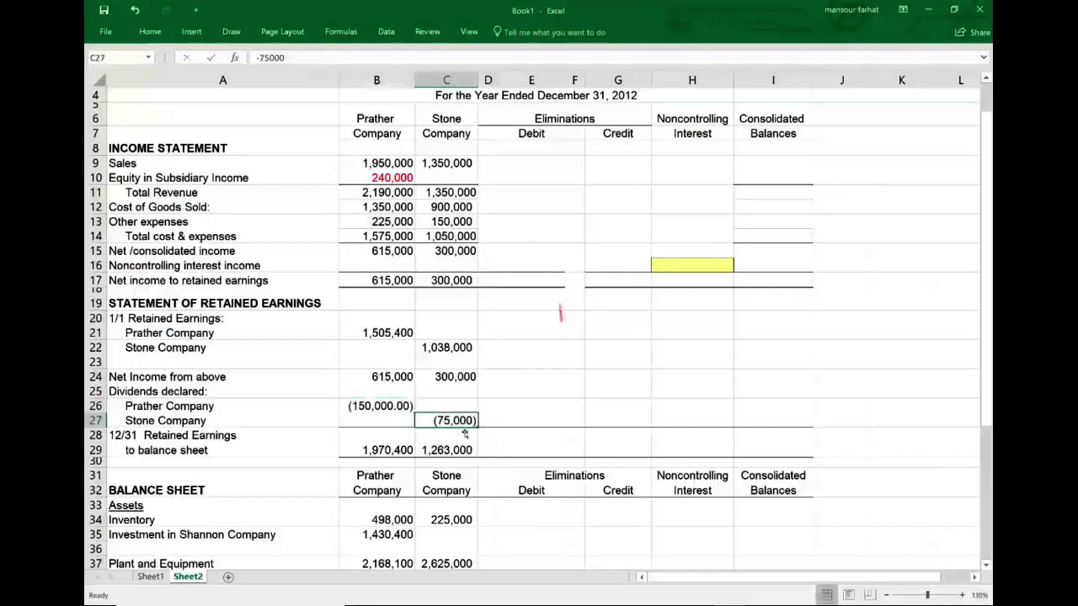
- Review the balance sheet from the Investment in Shannon Company and plant accounts down to capital stock and the noncontrolling interest rows
scroll(465, 434, "down", 3)
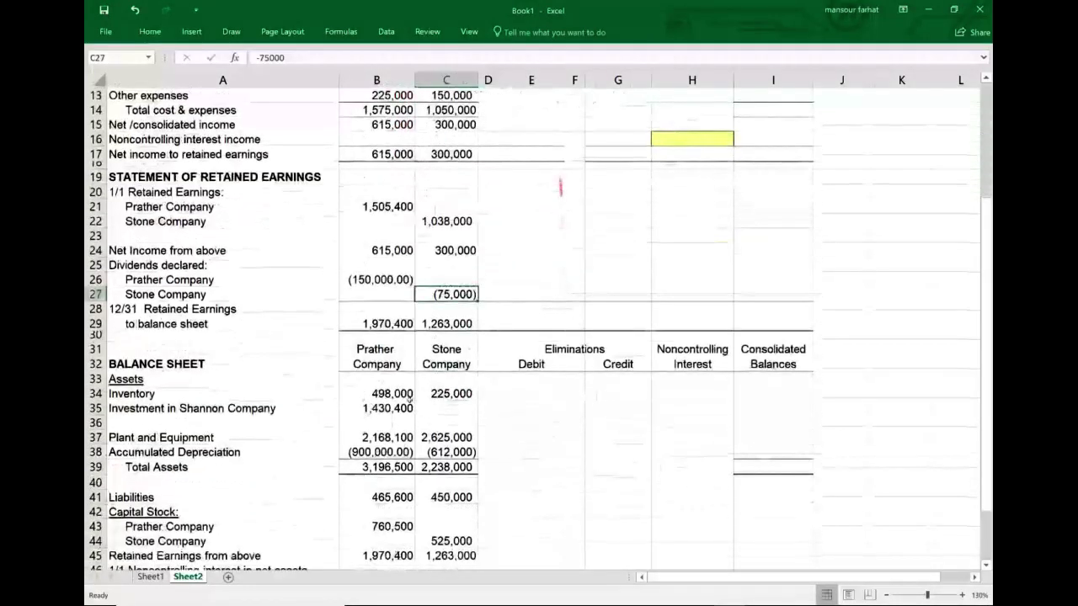
scroll(409, 394, "down", 1)
left_click(393, 369)
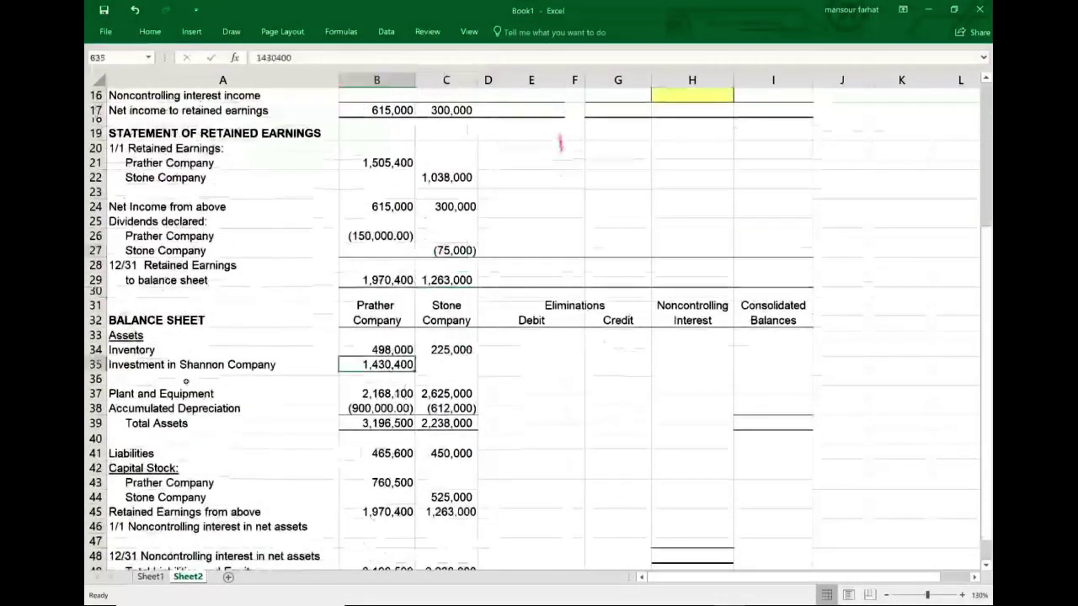
left_click_drag(395, 363, 202, 364)
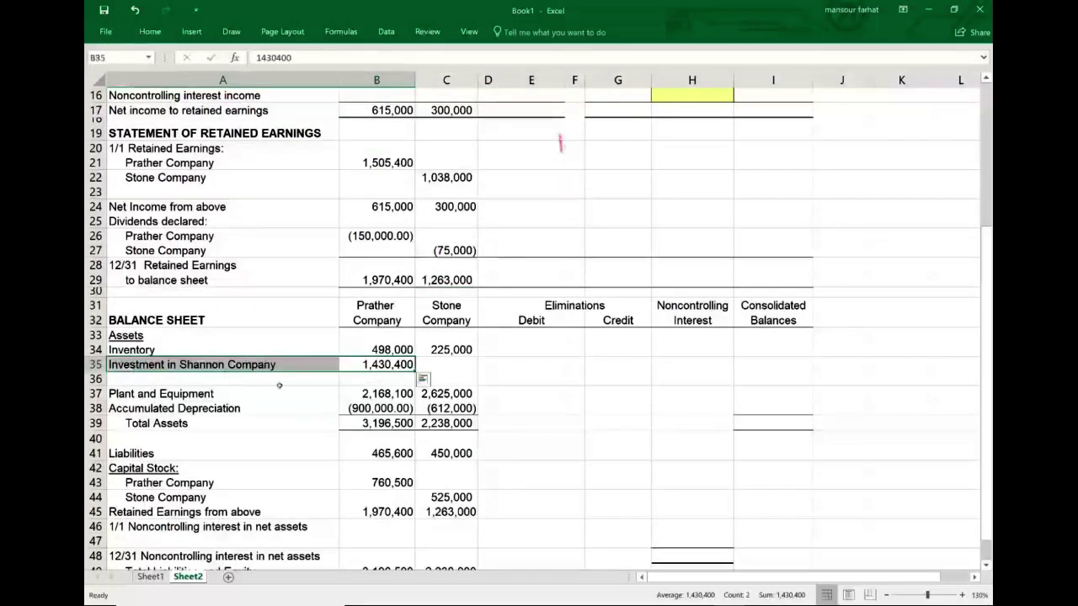
left_click(381, 396)
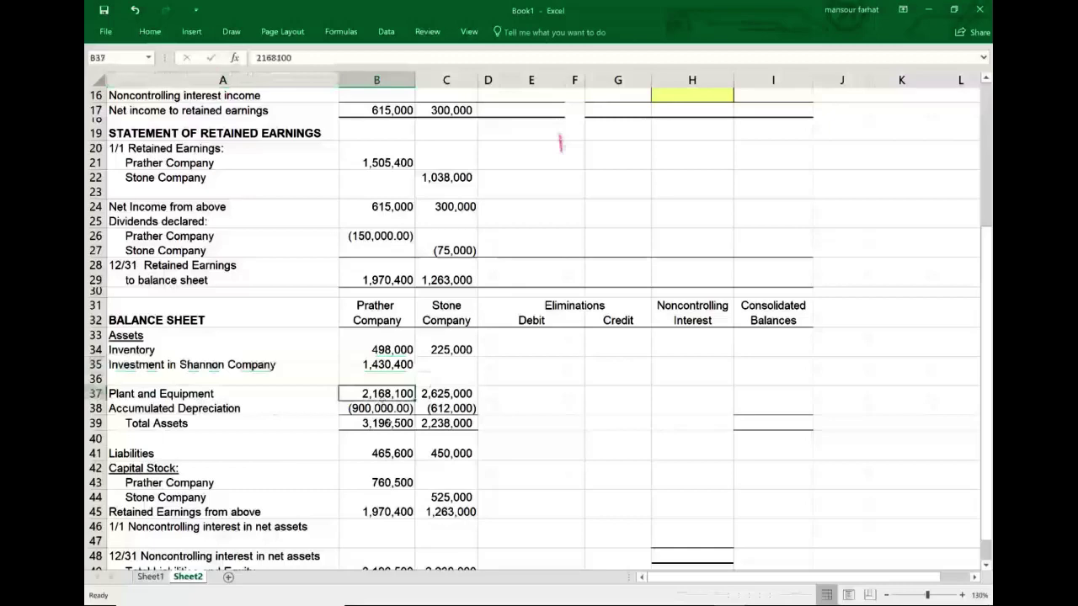
scroll(384, 469, "down", 1)
left_click(387, 444)
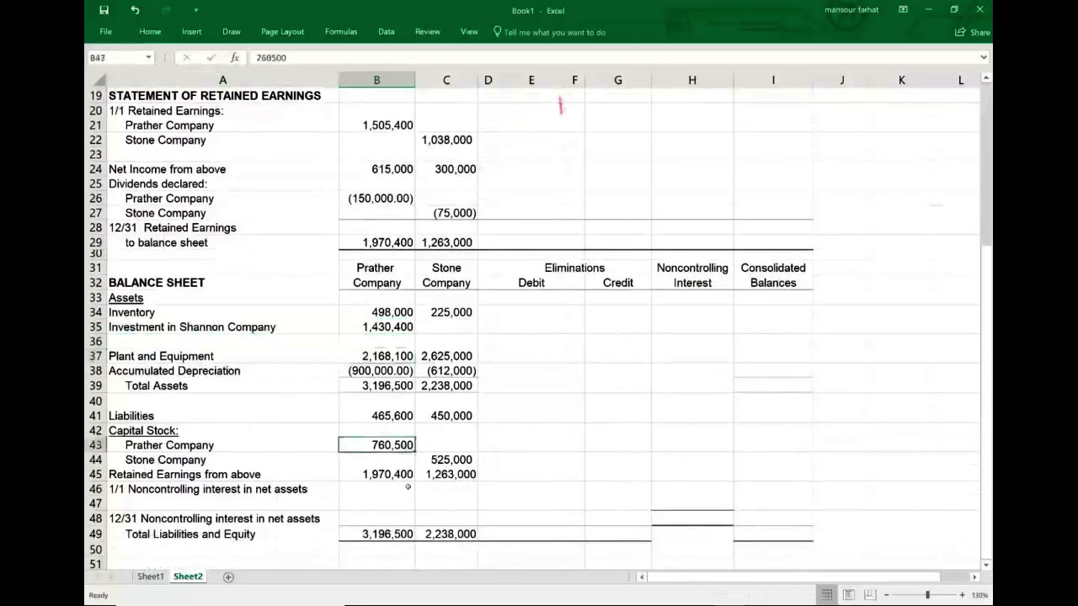
scroll(410, 486, "down", 1)
left_click_drag(446, 445, 375, 474)
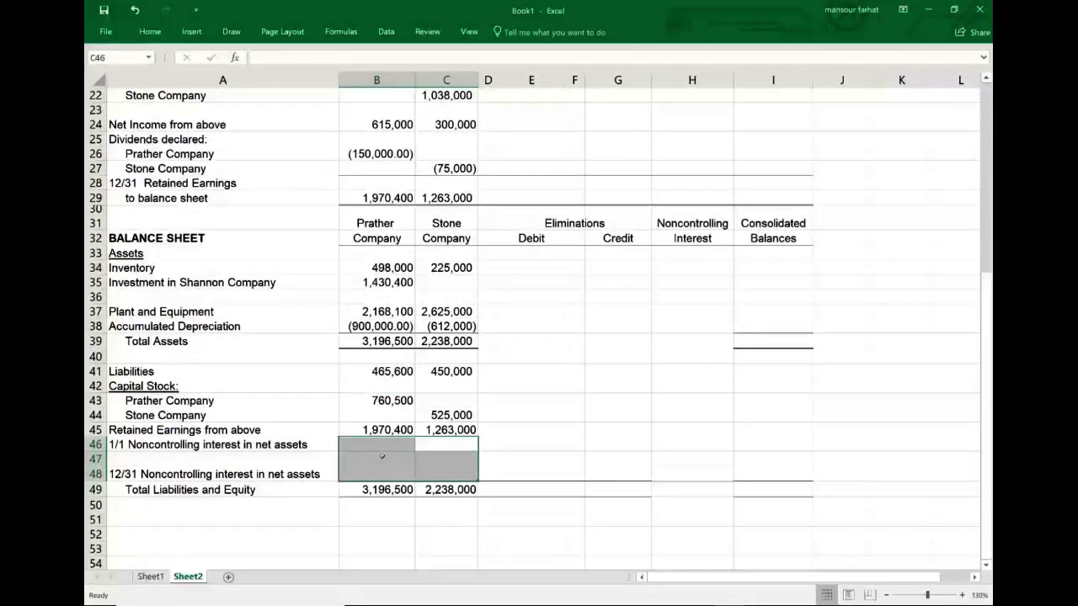
- Check the equity in subsidiary income by calculating =C17*.8 in the empty cell C19, and clear that cell again
scroll(381, 456, "up", 7)
left_click(446, 392)
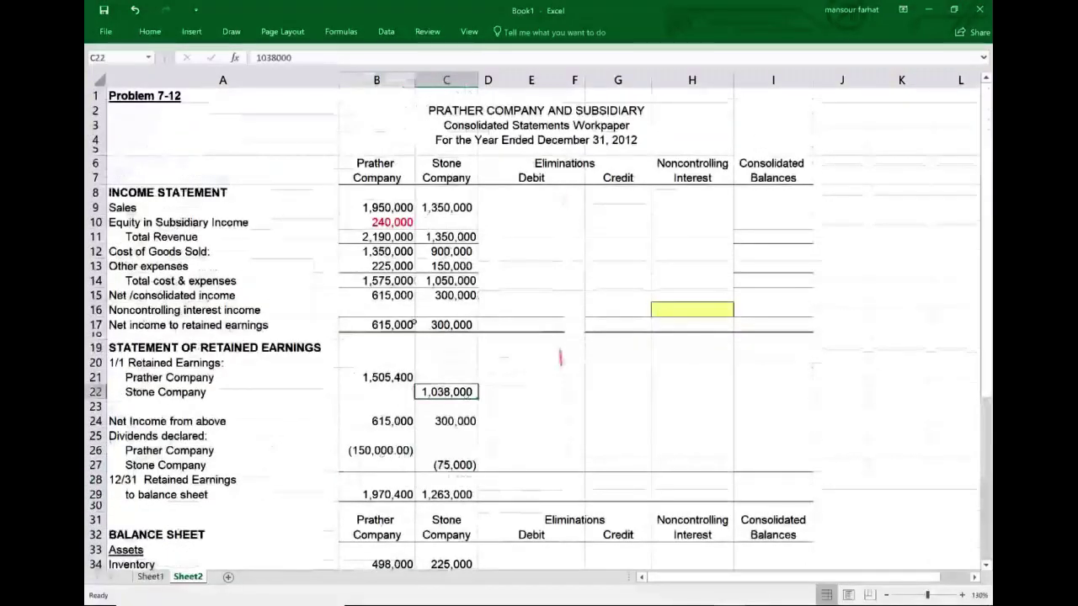
left_click(393, 223)
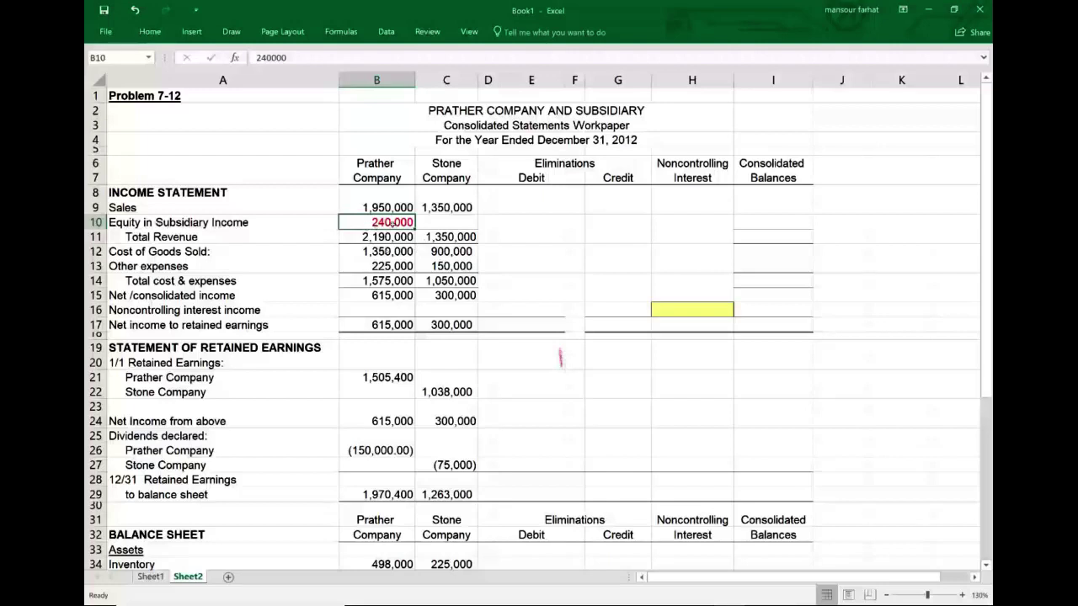
left_click(459, 352)
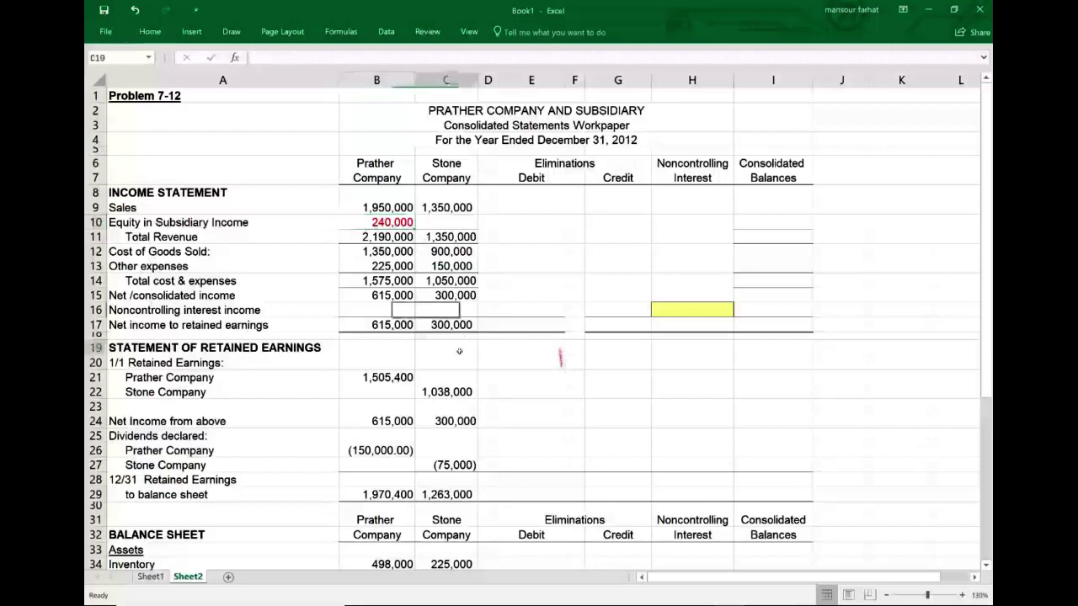
type("=")
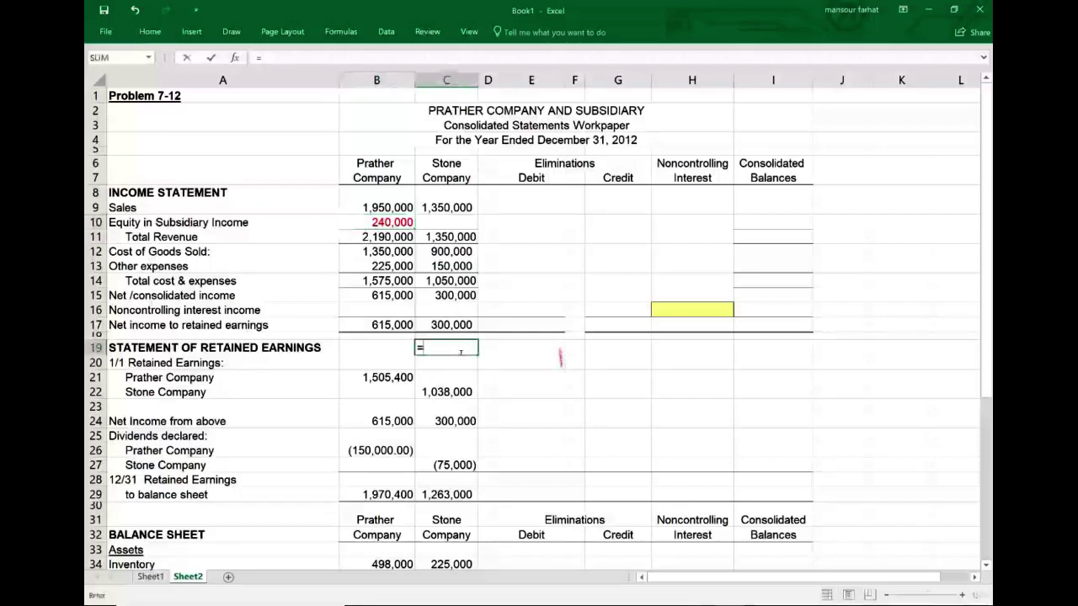
type("C17")
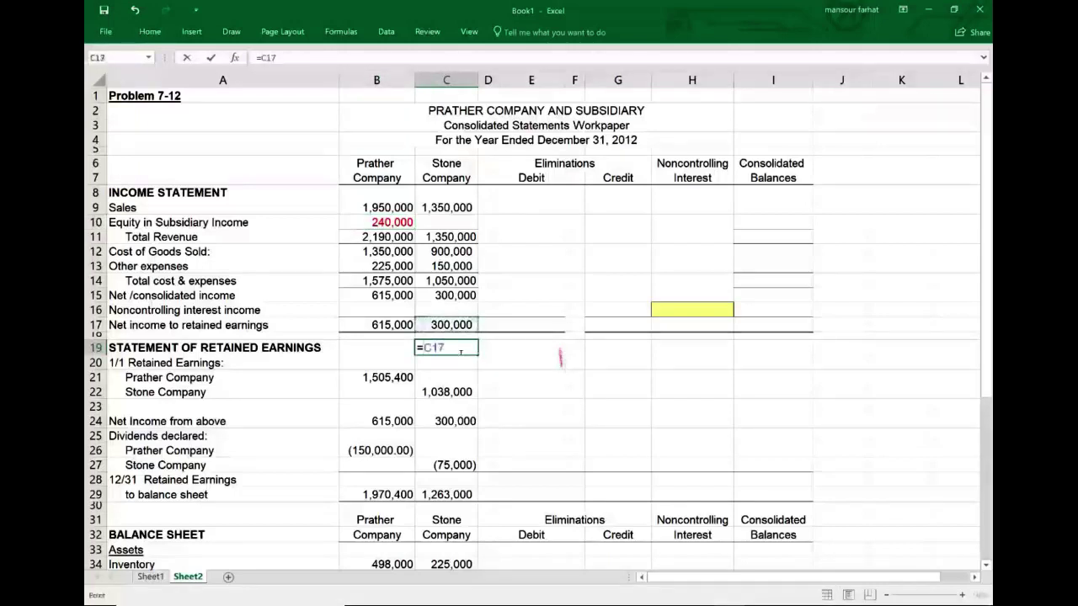
type("*.")
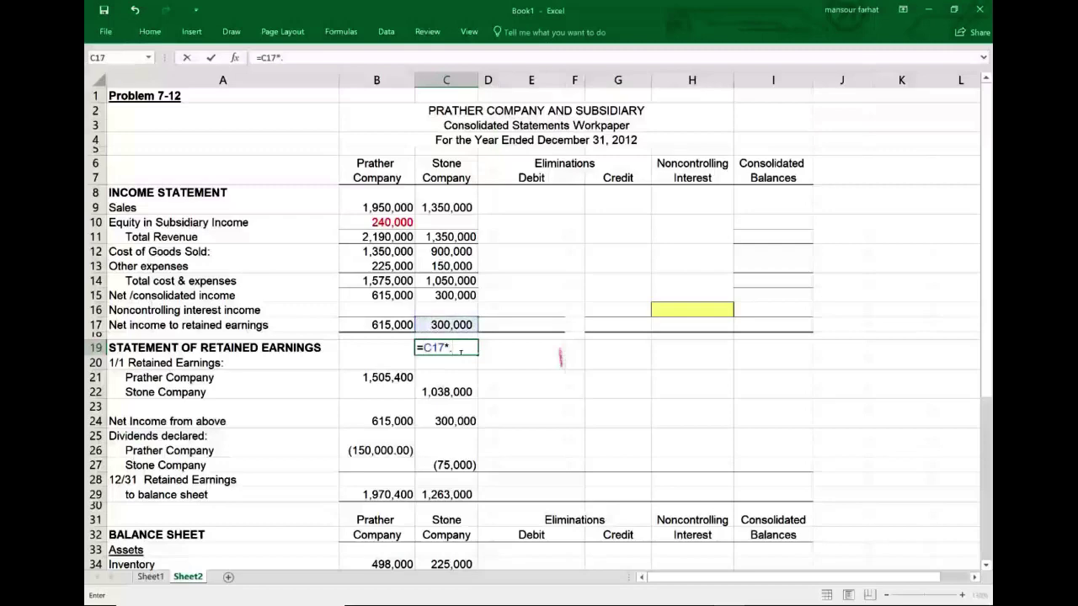
type("8")
key("Return")
left_click(460, 349)
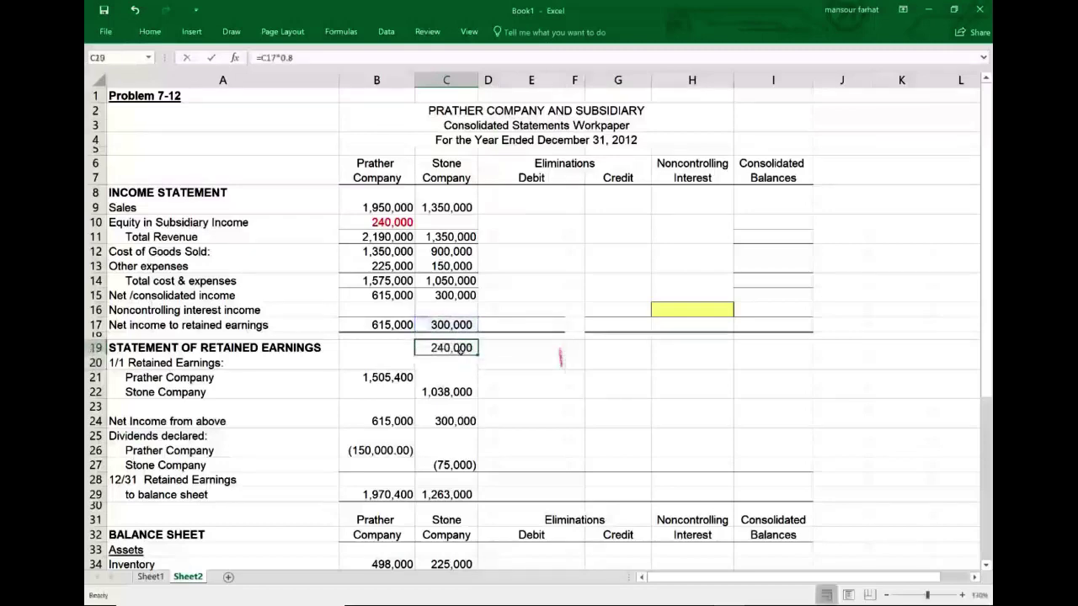
key("Delete")
- Copy the Investment in Shannon Company label from A35 into A52, below the balance sheet
scroll(460, 352, "down", 10)
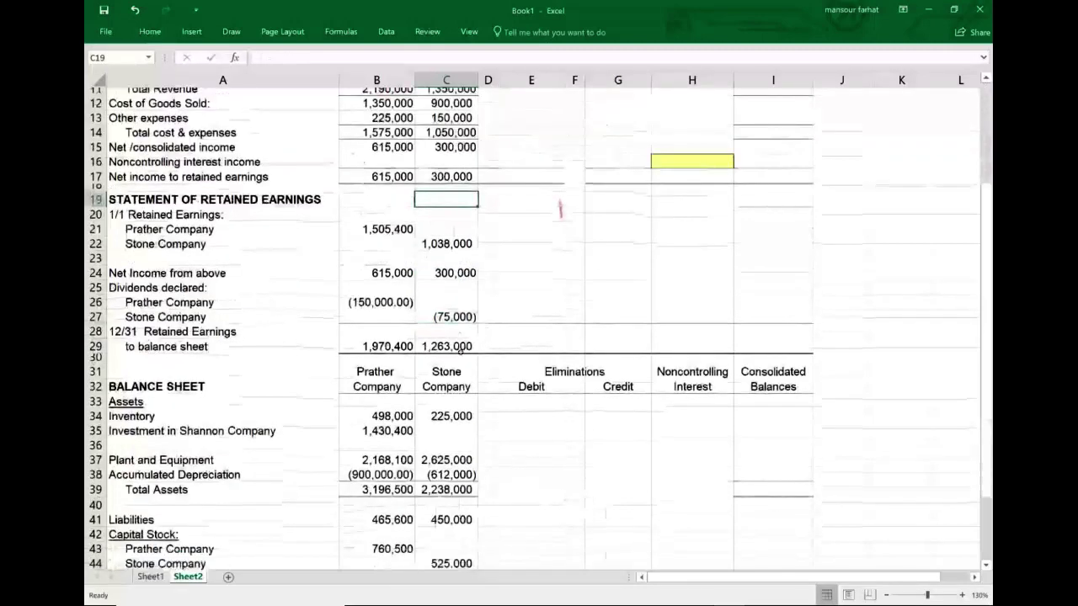
left_click(247, 408)
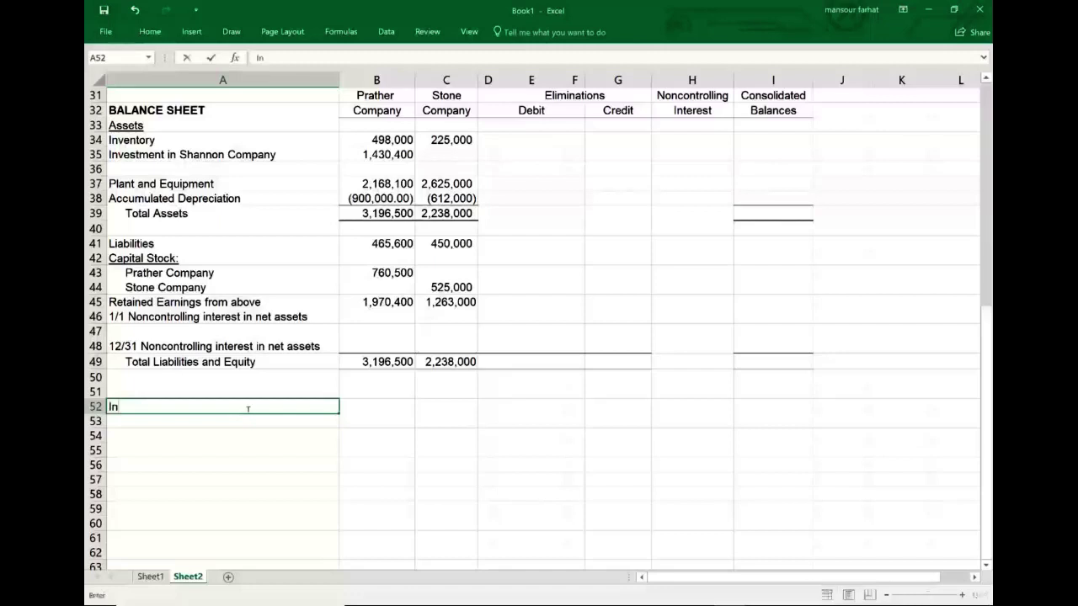
left_click(169, 160)
right_click(226, 154)
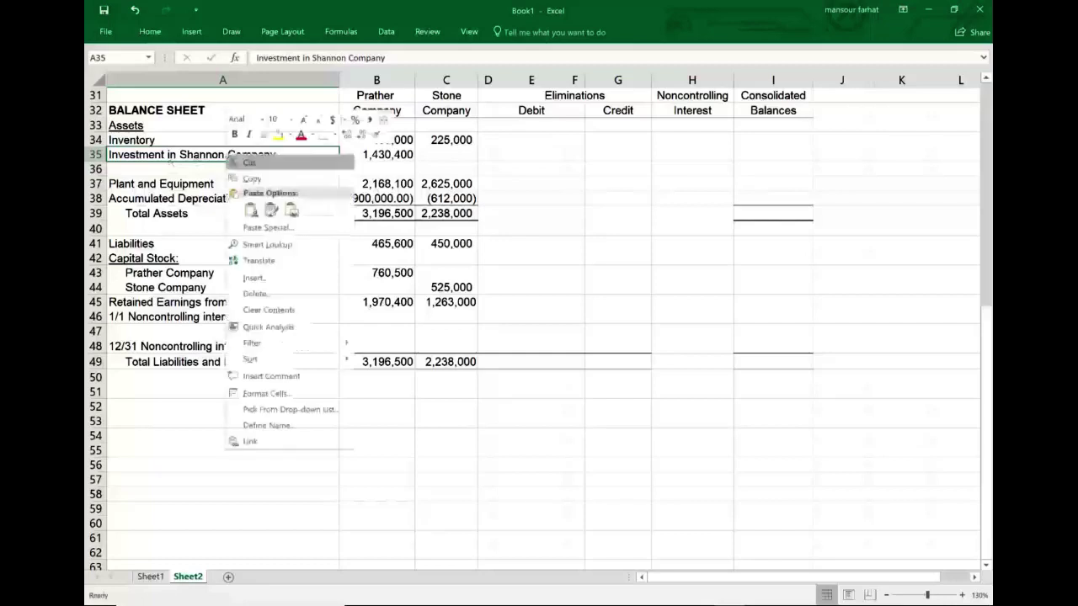
left_click(252, 178)
left_click(198, 410)
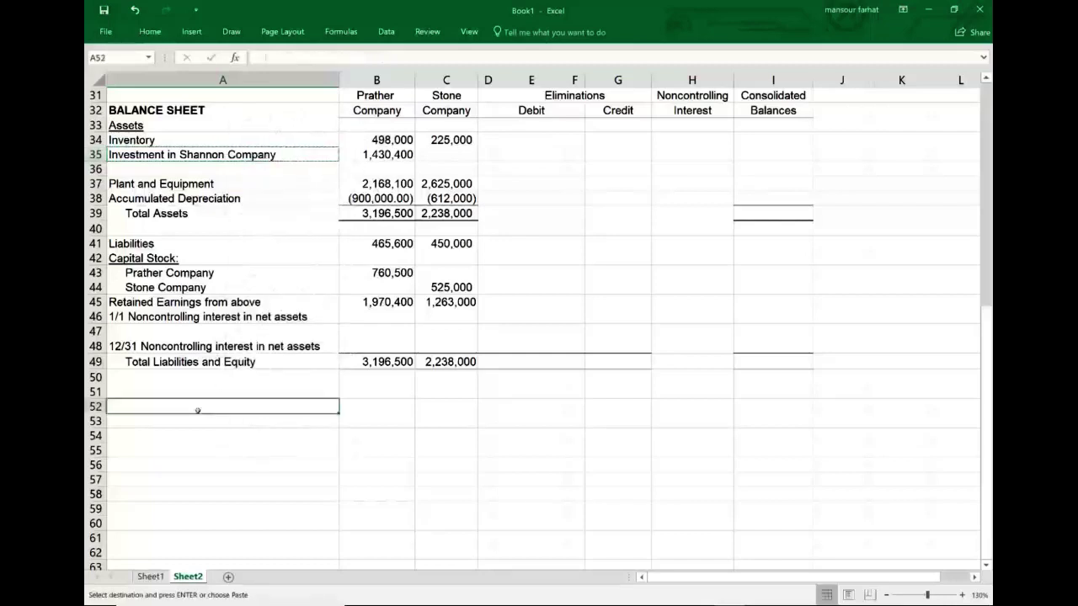
type("Investment in Shannon Company")
- Enter 240,000 in B52 as the debit amount for Investment in Shannon Company
key("Tab")
type("2")
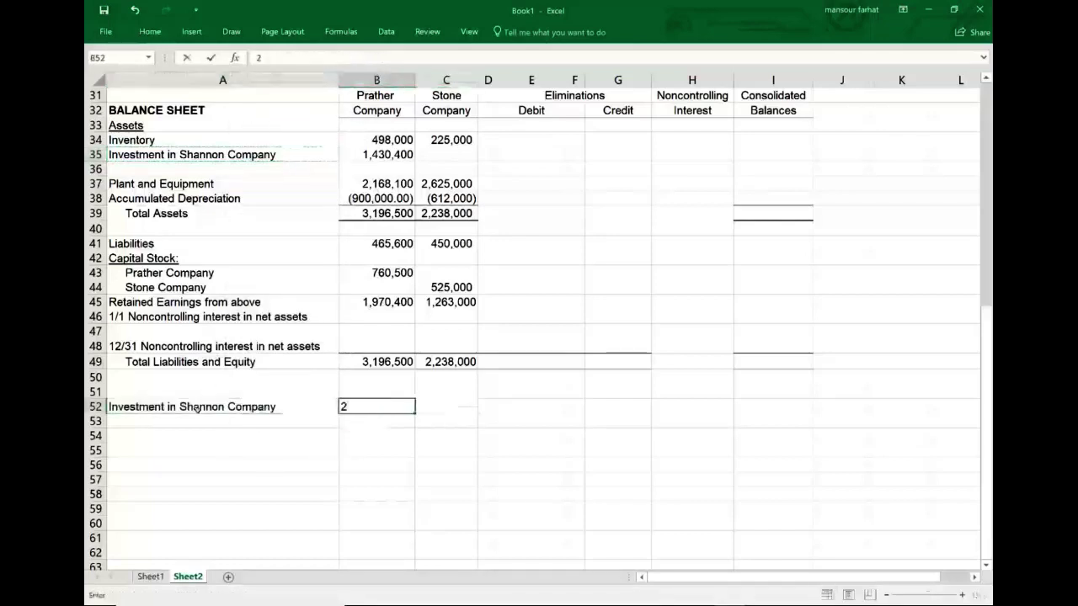
type("40,000")
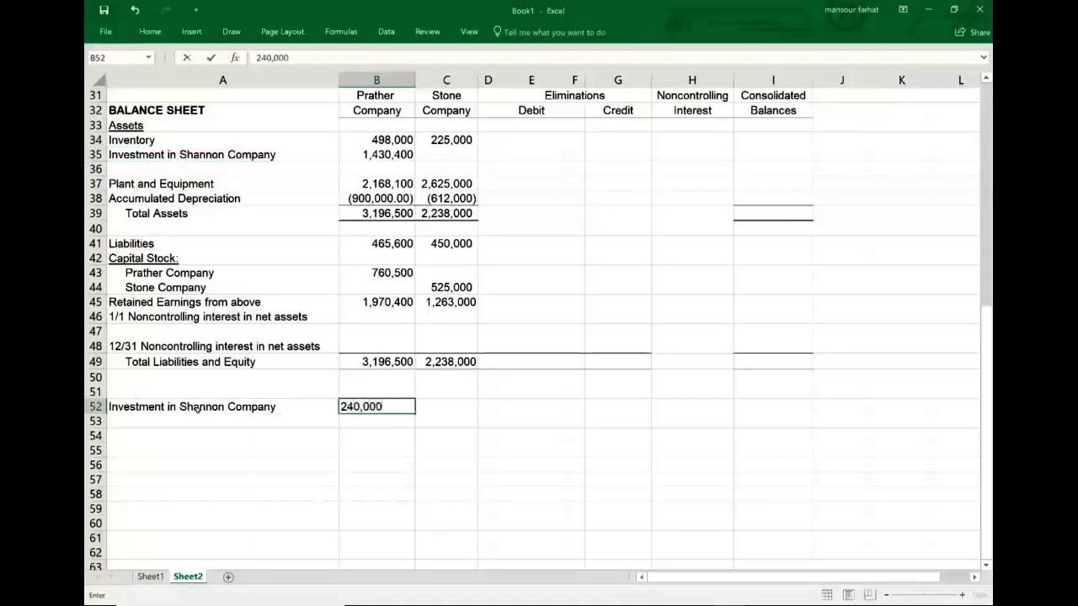
key("Return")
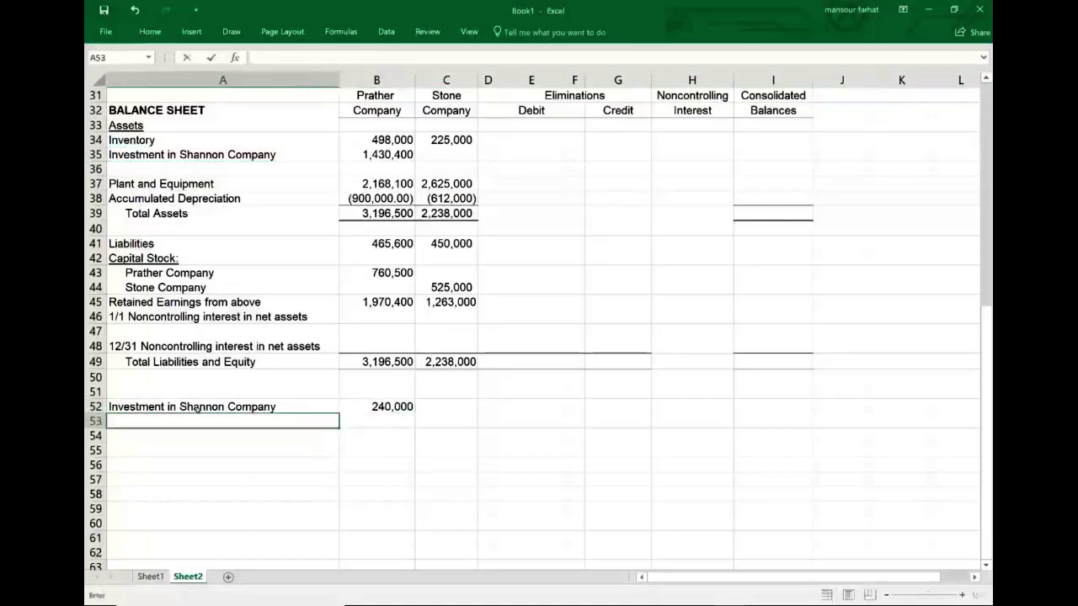
scroll(196, 409, "up", 10)
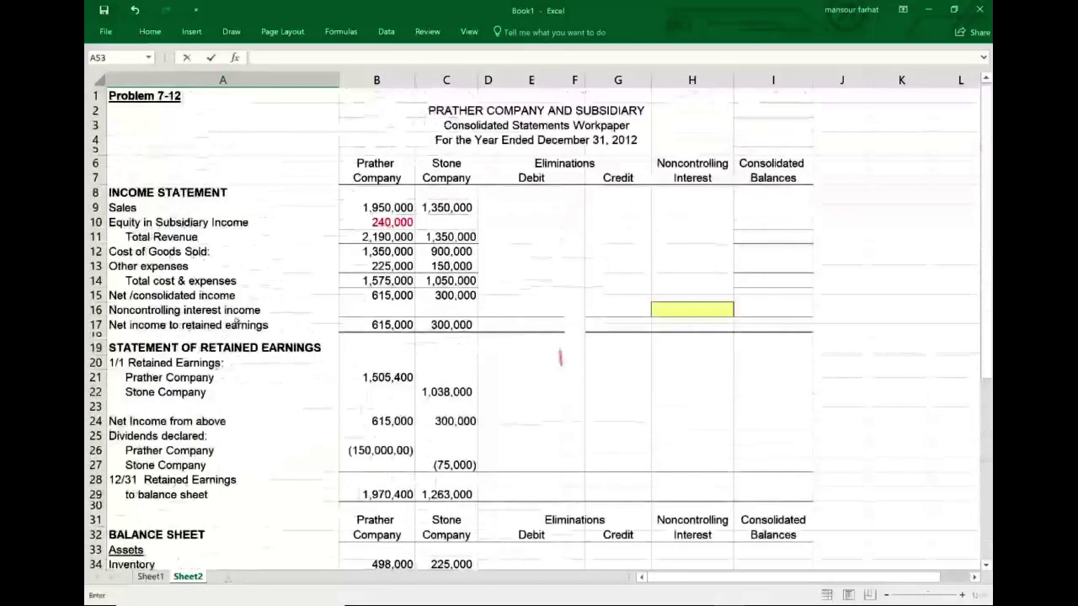
right_click(172, 223)
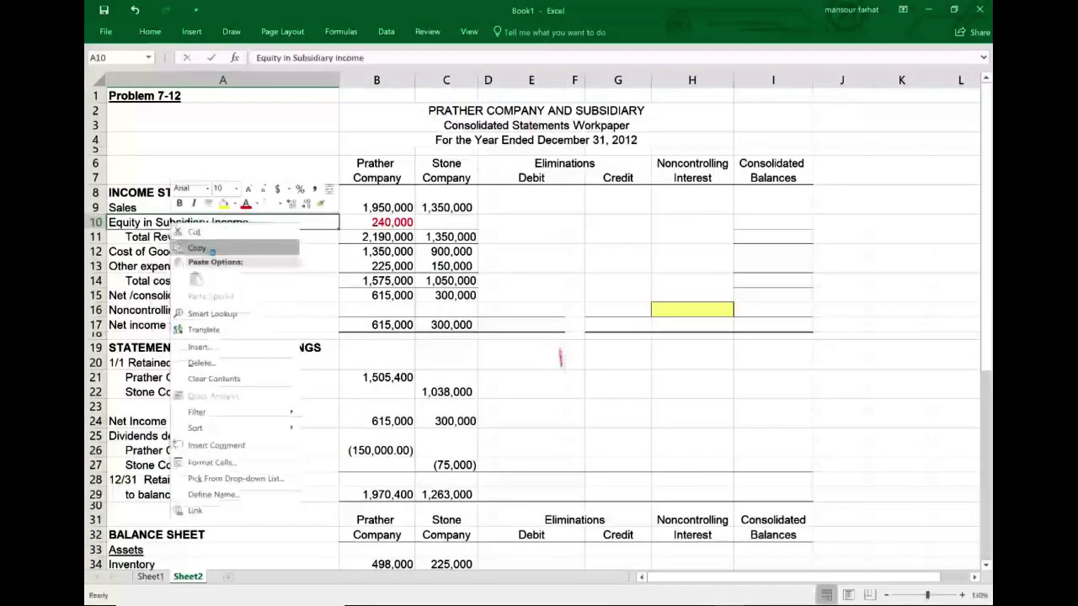
left_click(202, 251)
scroll(225, 463, "down", 8)
left_click(210, 510)
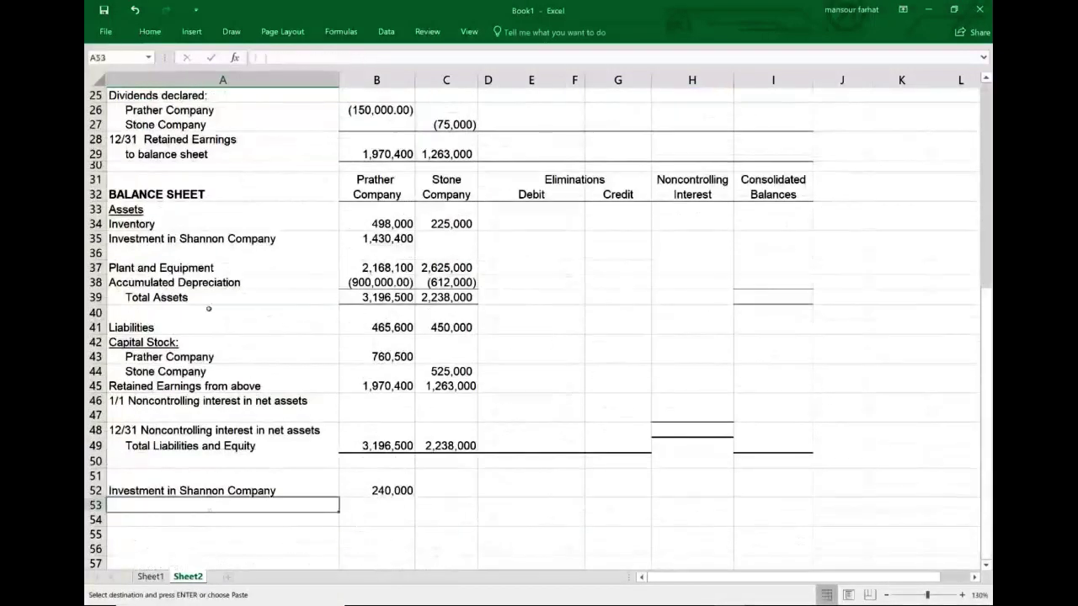
key("Escape")
- Complete the entry with the indented label Equity in Sub Income in A53 and a 240,000 credit in C53
left_click(262, 58)
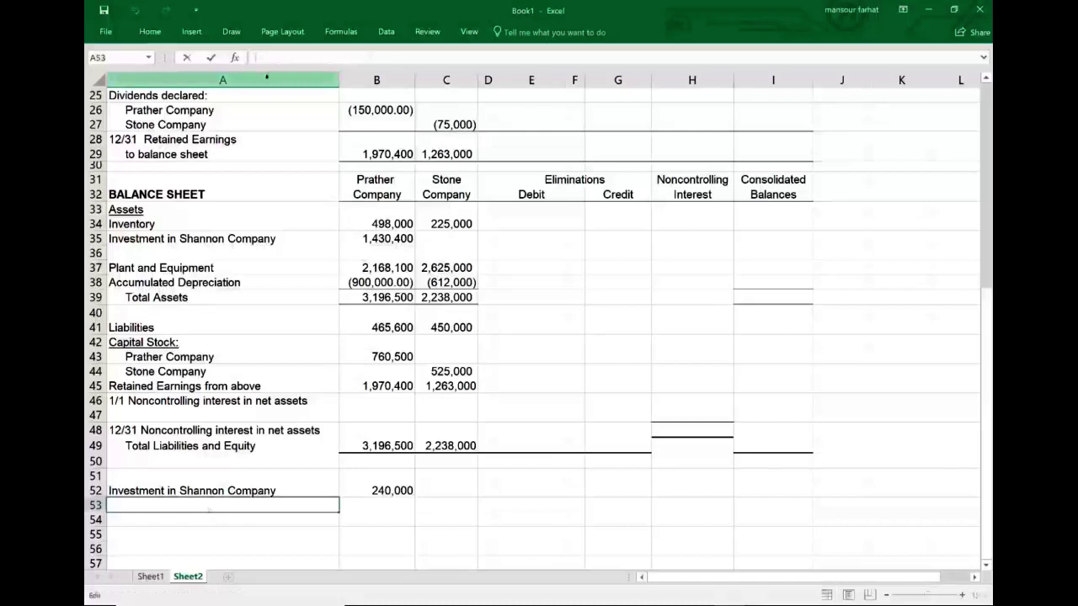
right_click(273, 58)
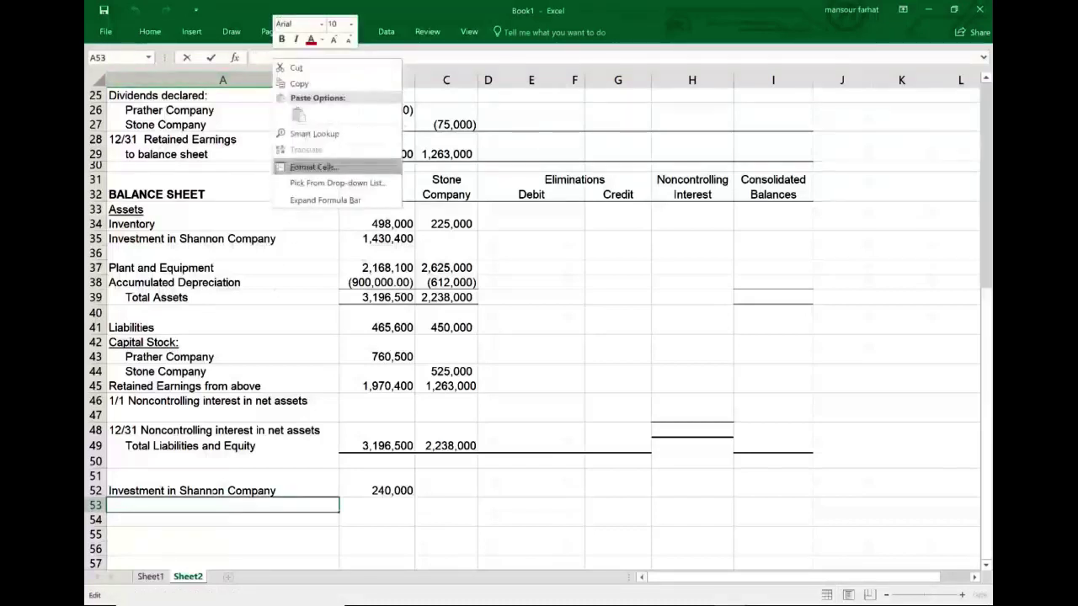
key("Escape")
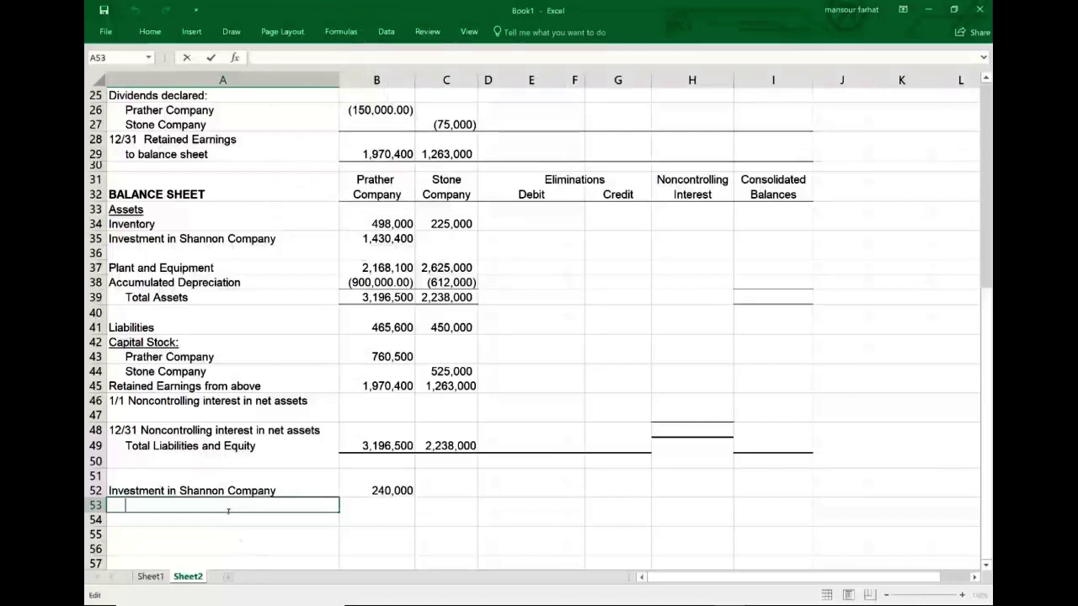
type("Equity")
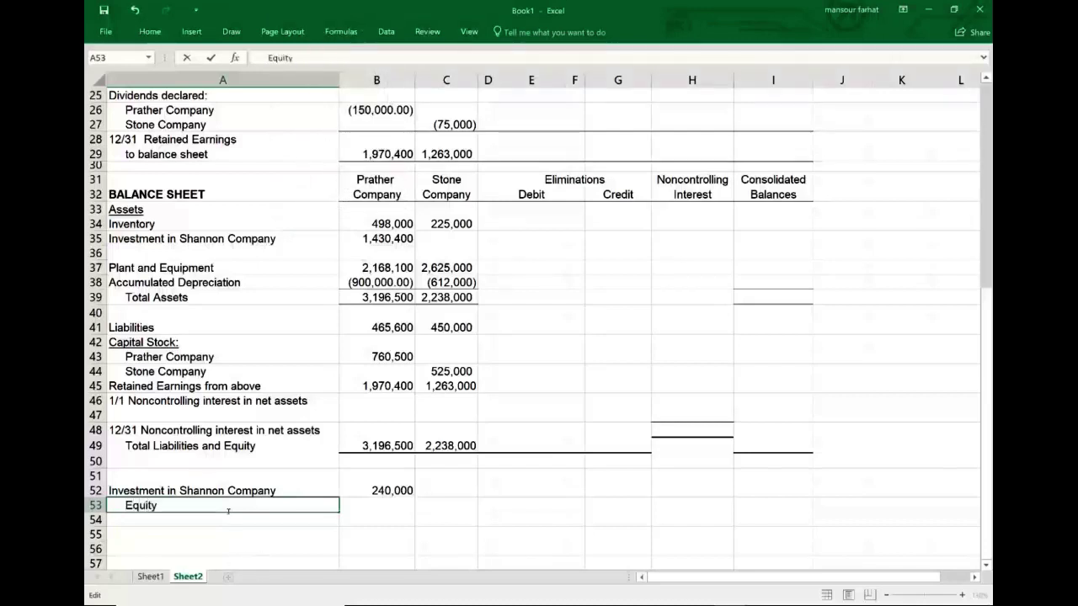
type(" in Sub Income")
key("Tab")
key("Tab")
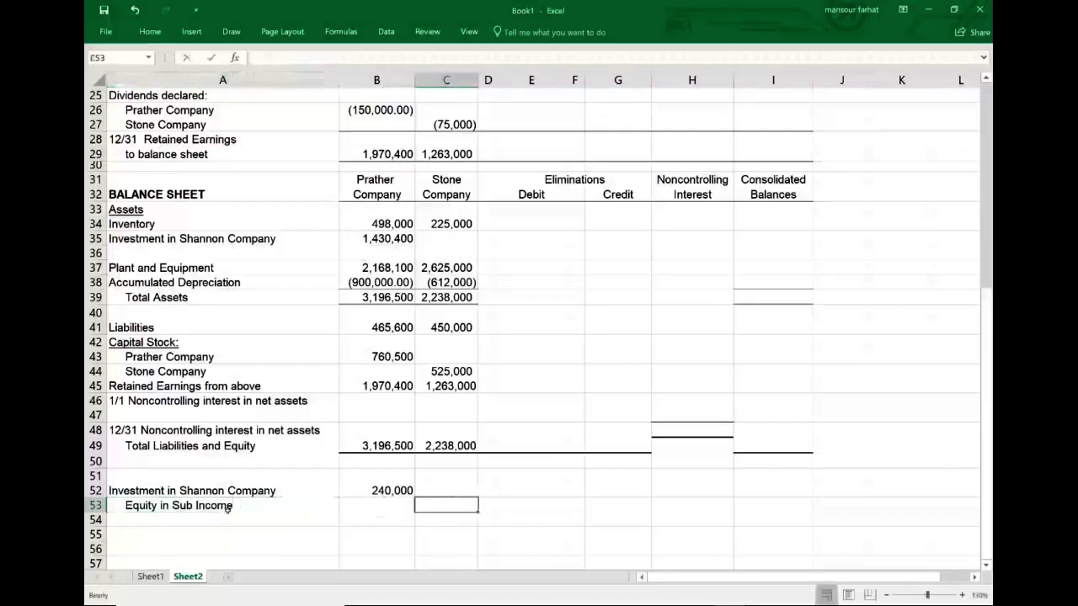
type("240,00")
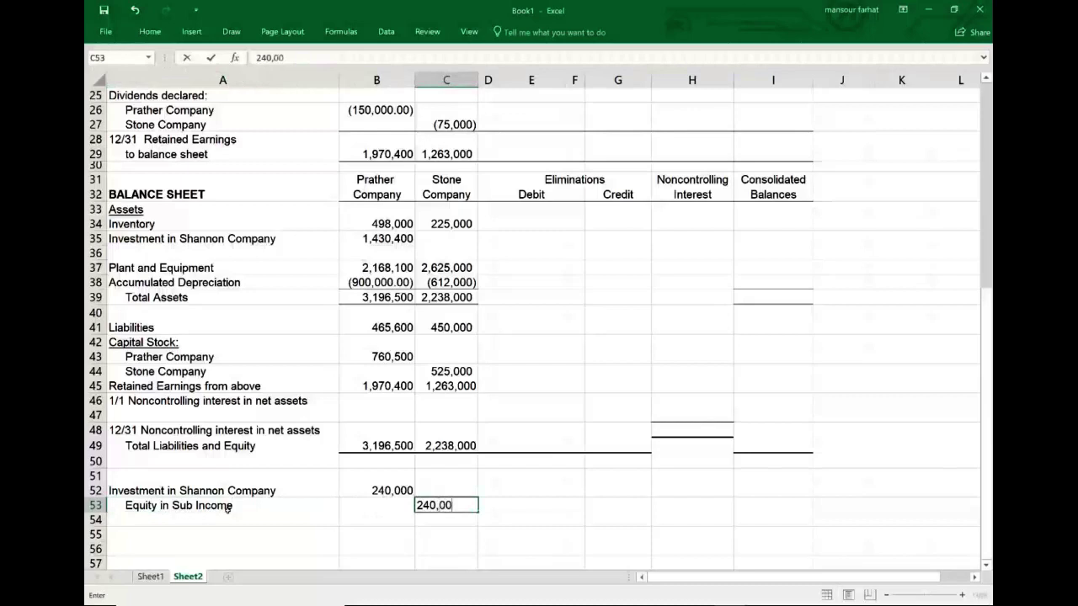
type("0")
key("Return")
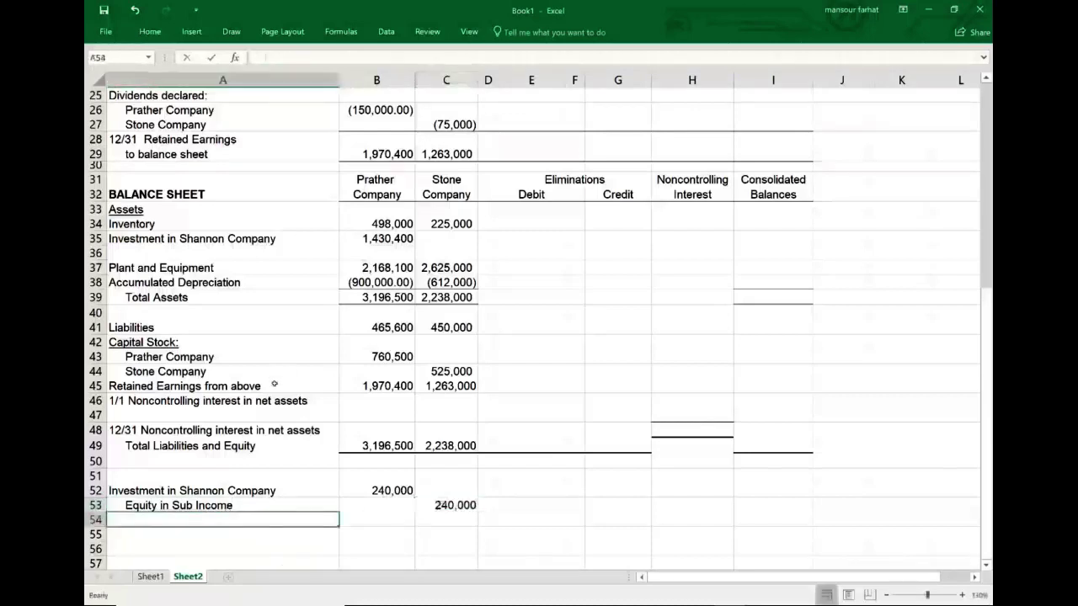
- Review the entry against Investment in Shannon Company in B35 and Equity in Subsidiary Income in B10, and examine Stone Company's dividends declared in C27
left_click_drag(151, 490, 459, 506)
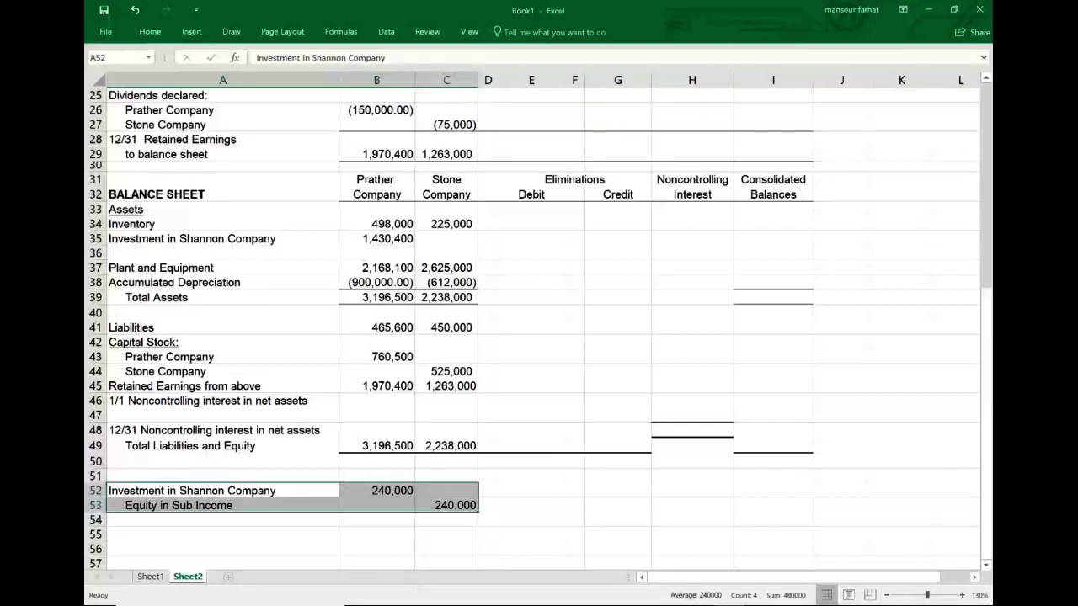
left_click(143, 492)
left_click_drag(416, 496, 143, 493)
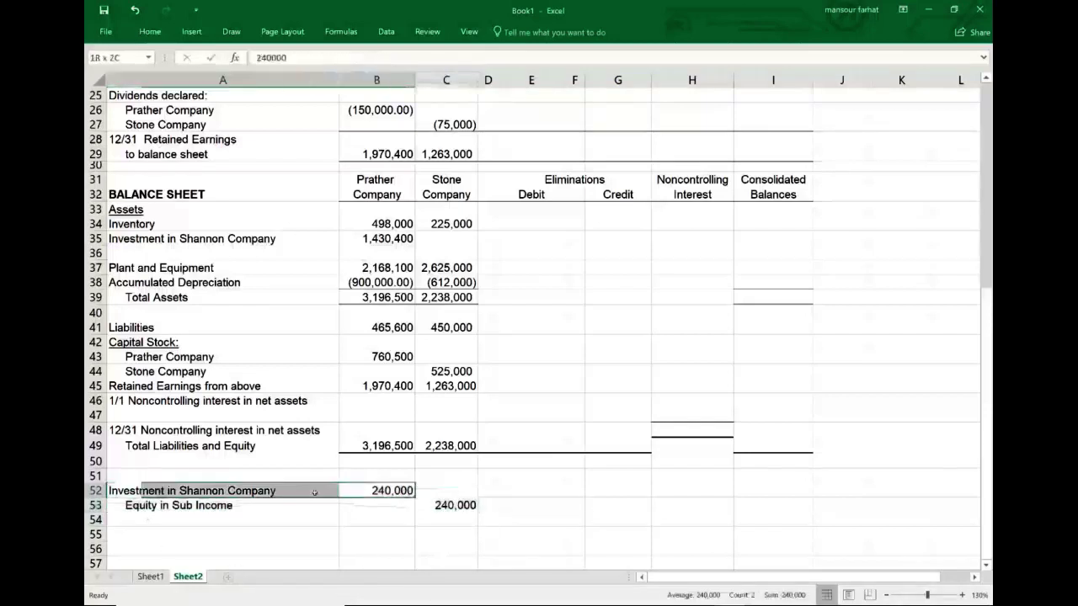
left_click(383, 238)
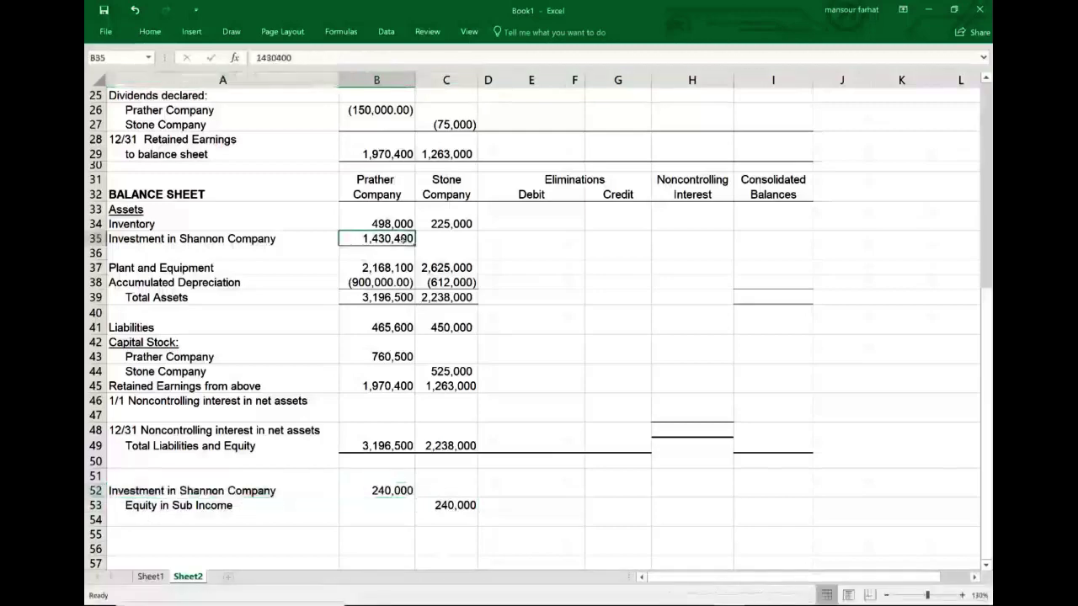
left_click(456, 505)
scroll(463, 514, "up", 8)
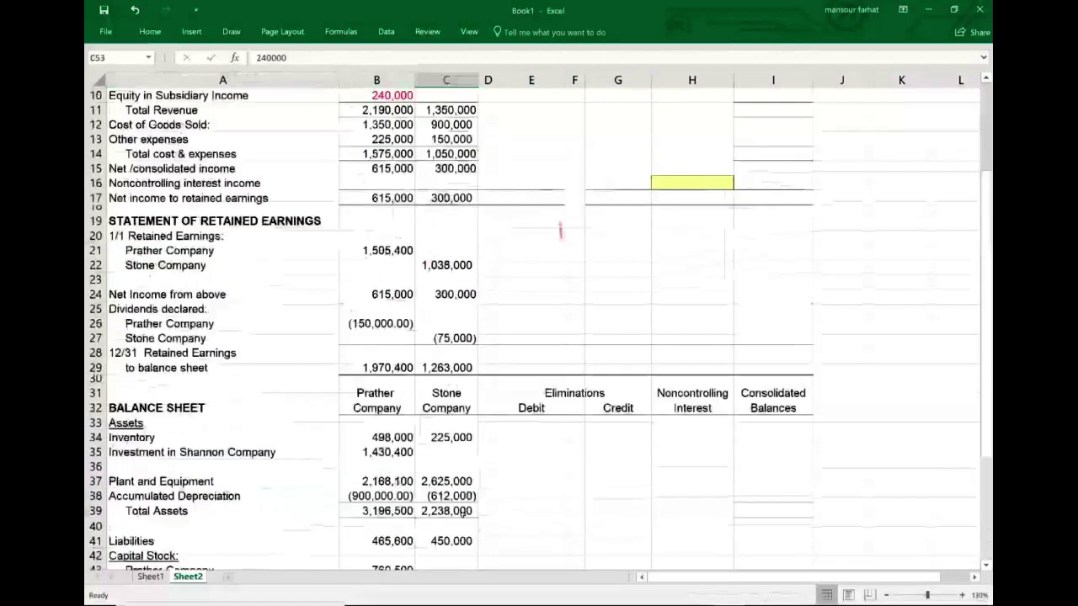
left_click(383, 295)
left_click(383, 222)
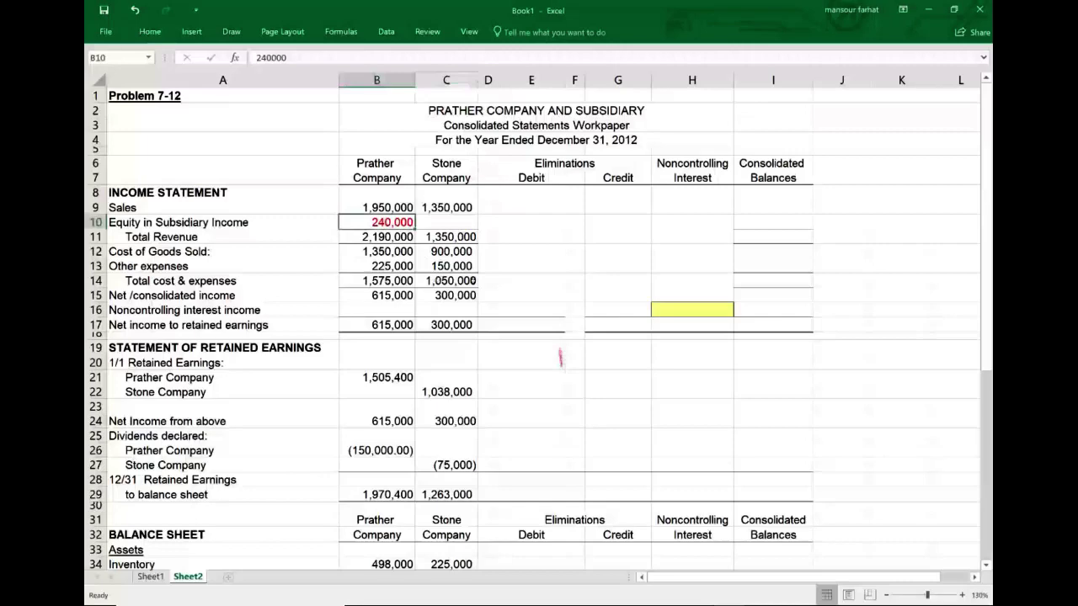
scroll(474, 283, "down", 3)
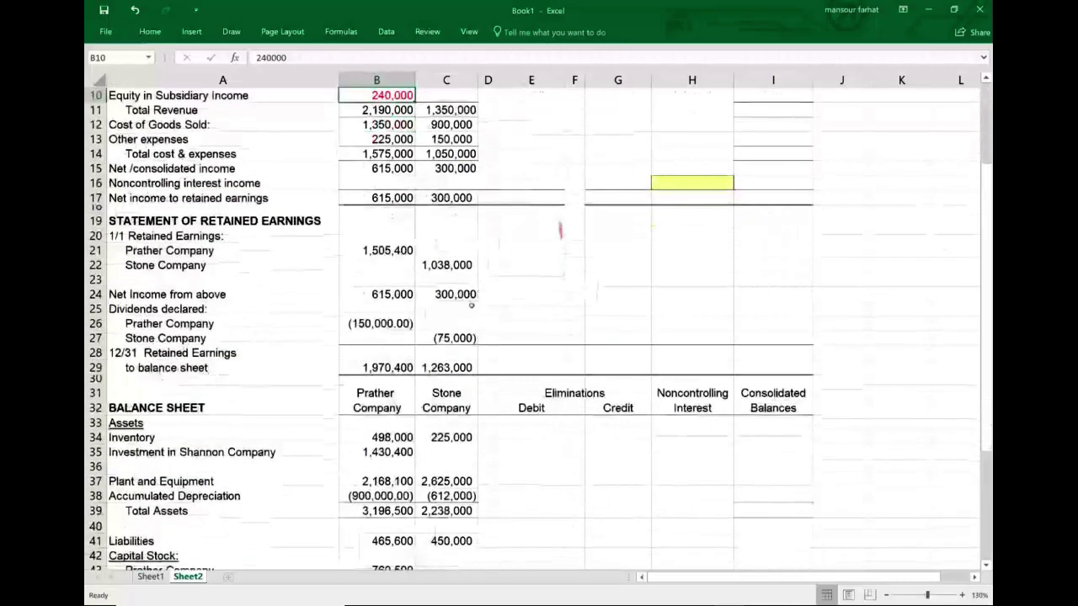
left_click(463, 339)
double_click(464, 338)
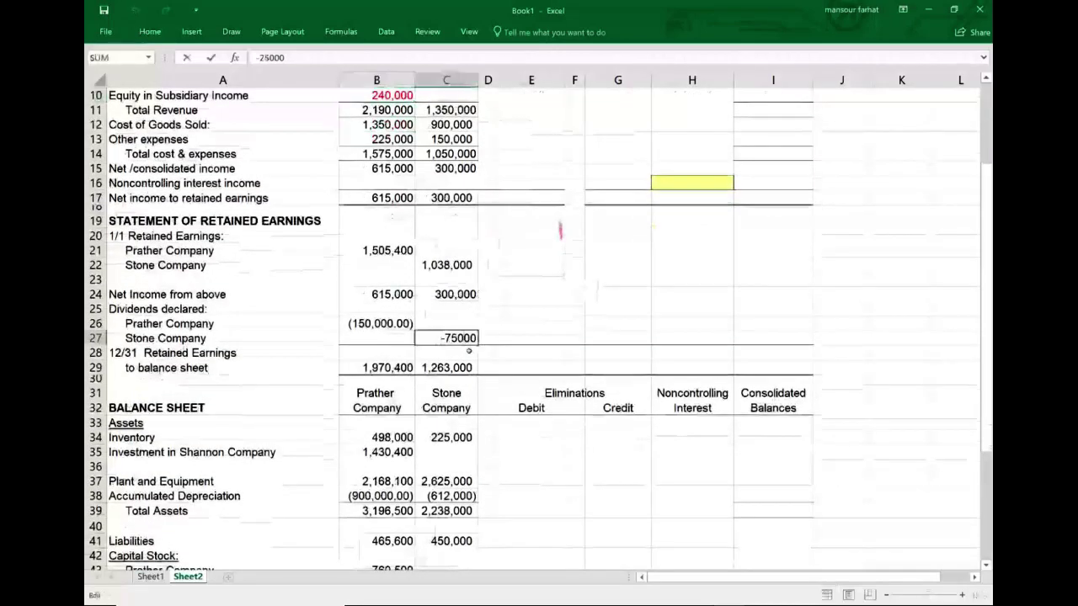
key("Escape")
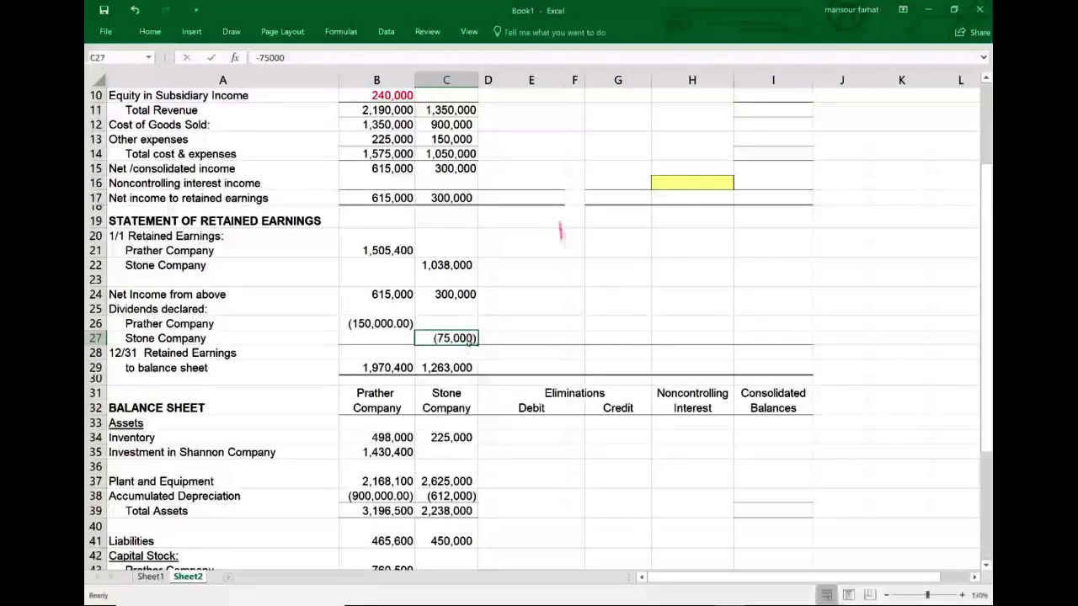
scroll(469, 341, "down", 5)
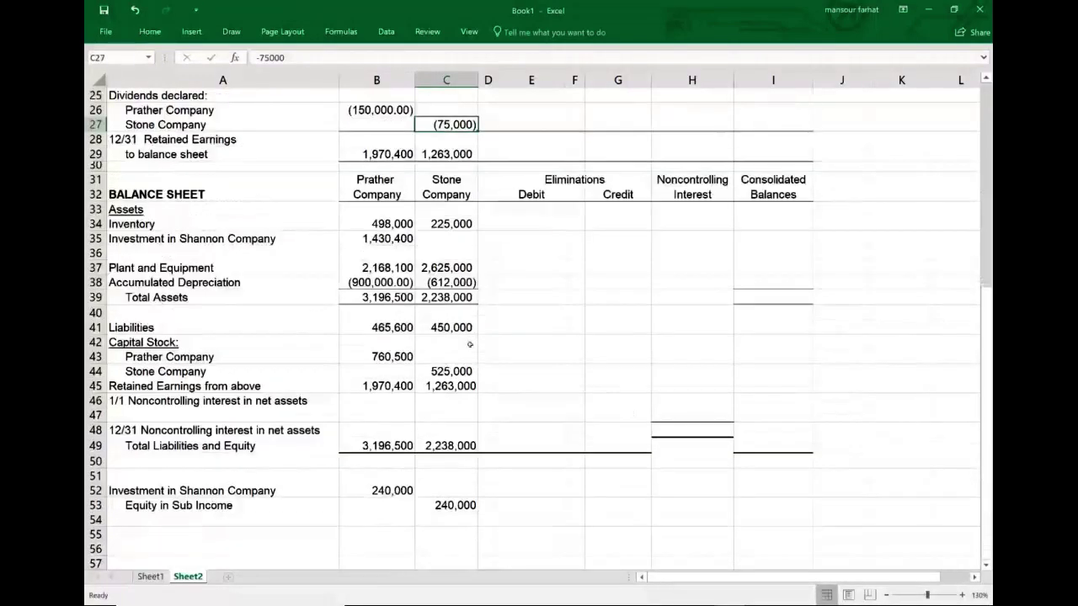
scroll(469, 343, "up", 3)
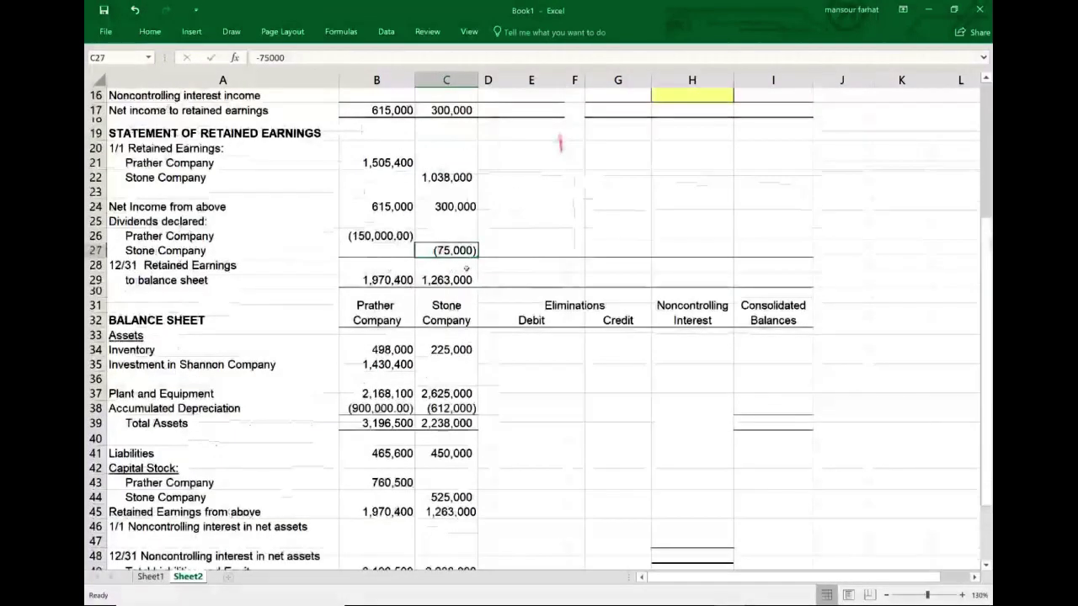
- Enter the formula =C27*80 in the empty cell K32, based on Stone Company's dividends declared
left_click(526, 251)
left_click(927, 325)
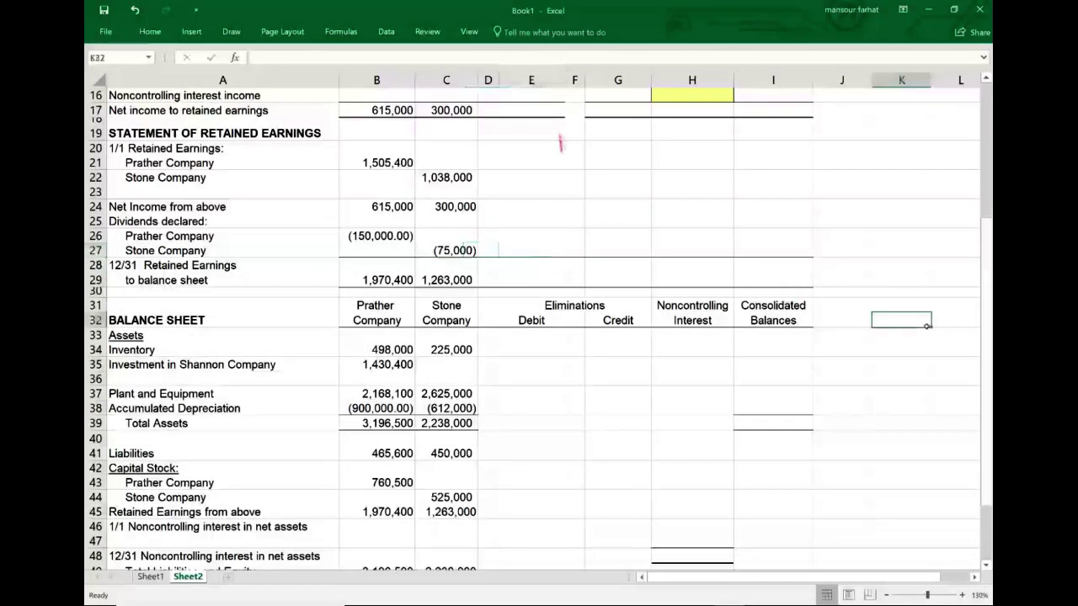
type("=")
left_click(451, 251)
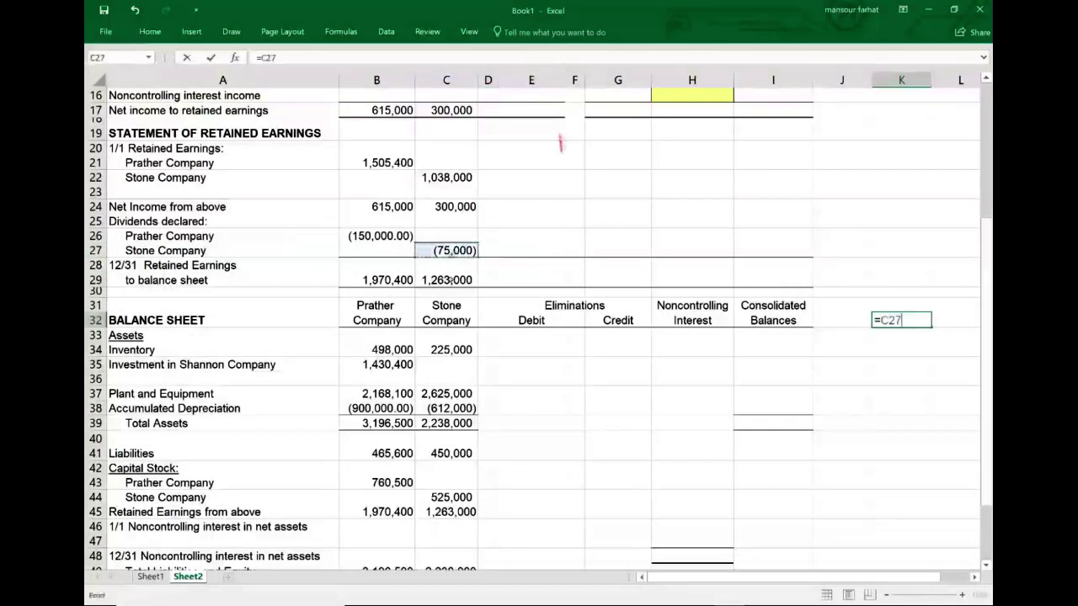
type("*80")
key("Return")
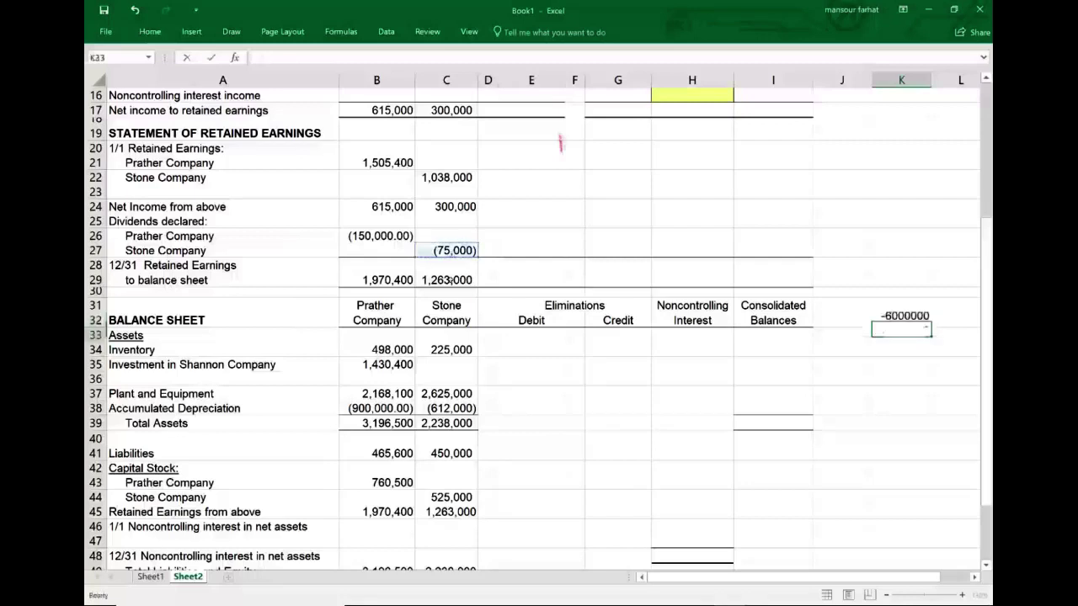
- Correct the multiplier in K32 to .80 so the formula takes the parent's 80% share of the dividends
key("Up")
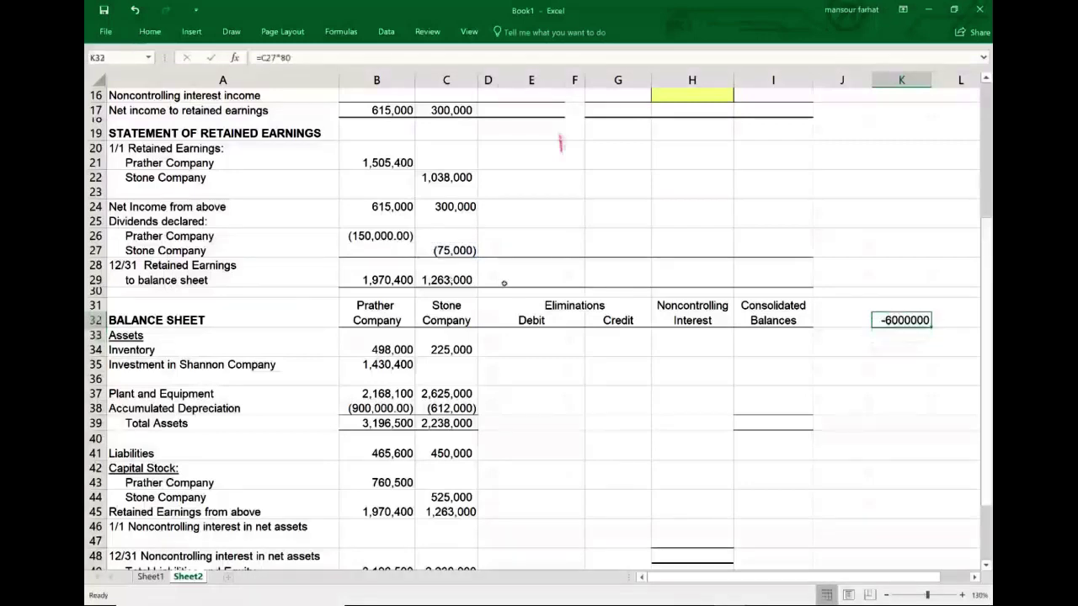
key("F2")
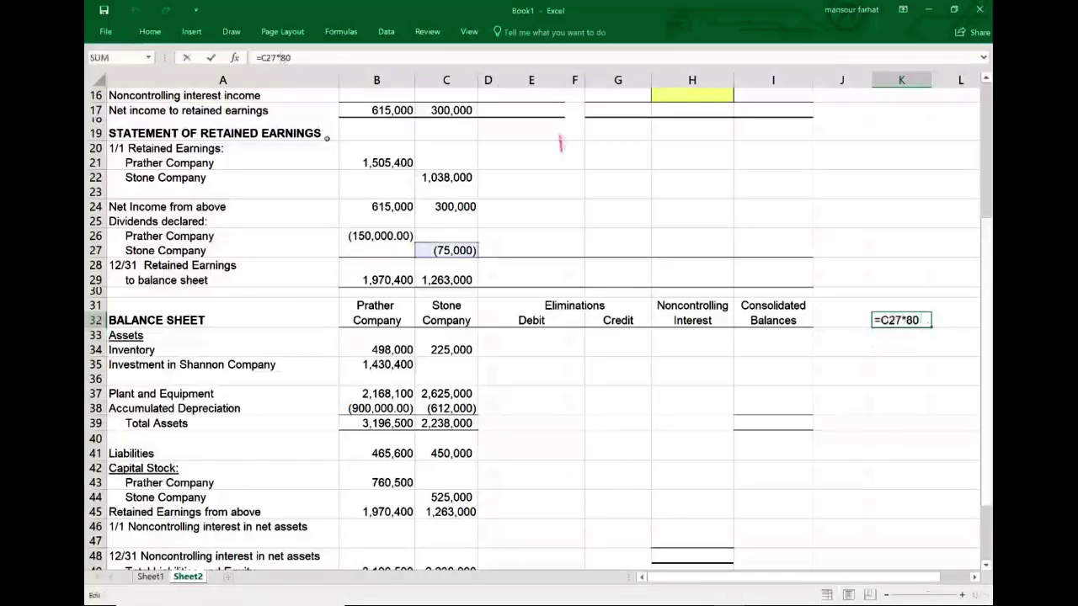
key("Left")
key("Left")
type(".")
key("Return")
left_click(914, 320)
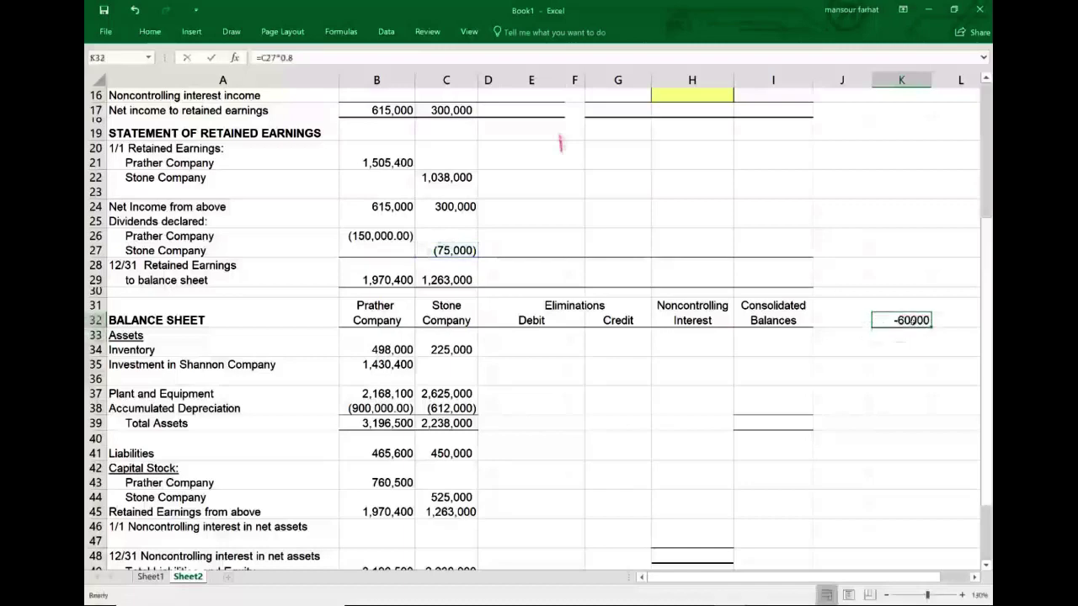
double_click(914, 321)
type("``")
scroll(913, 359, "down", 5)
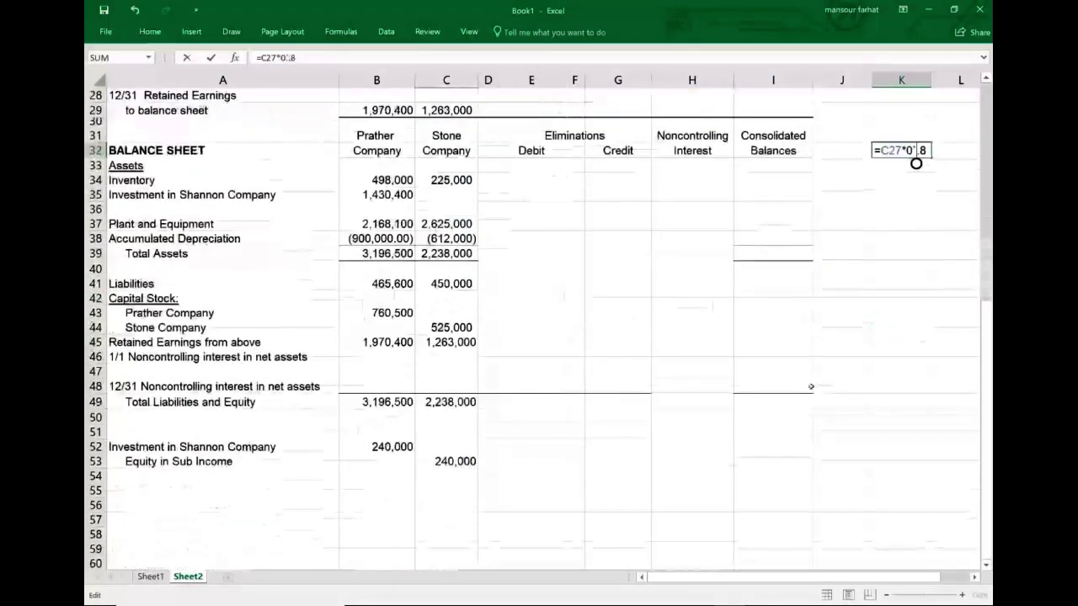
key("Return")
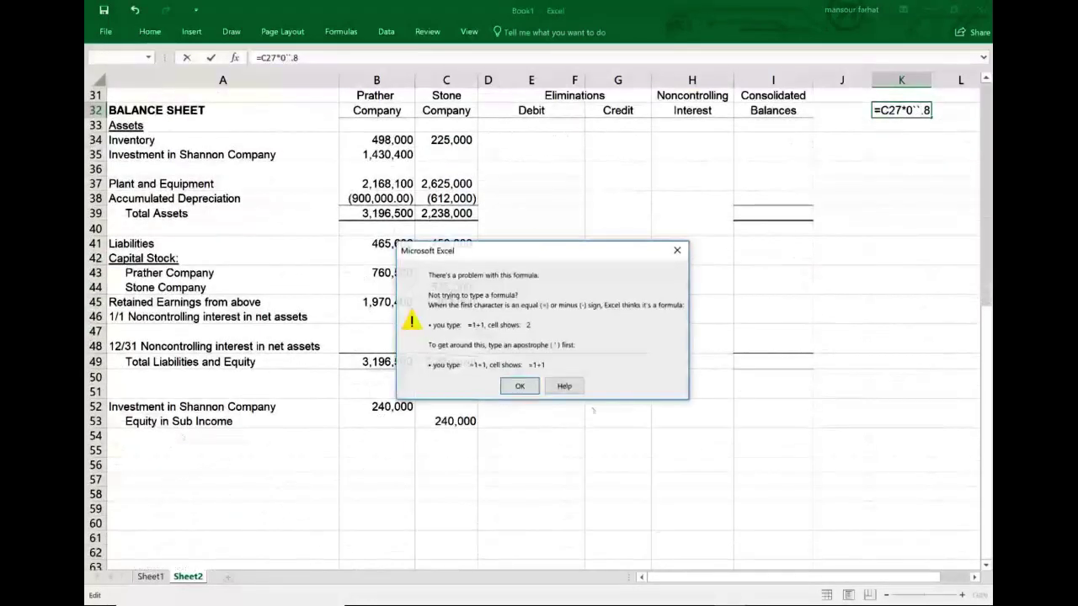
key("Return")
key("BackSpace")
key("BackSpace")
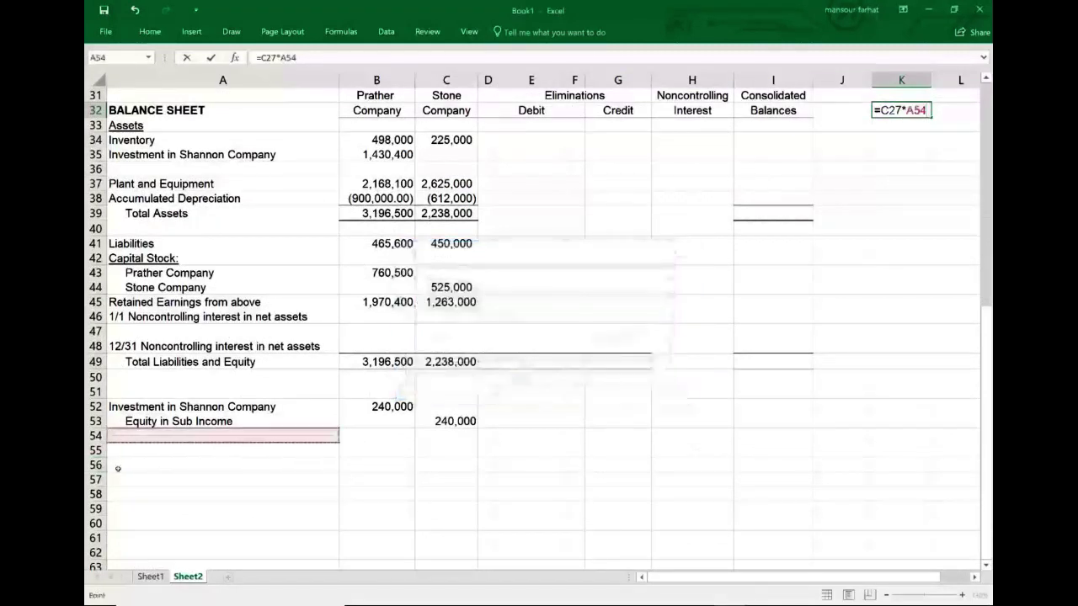
key("Return")
- Enter the label Dividend Declared in A54, below the Equity in Sub Income line
left_click(108, 441)
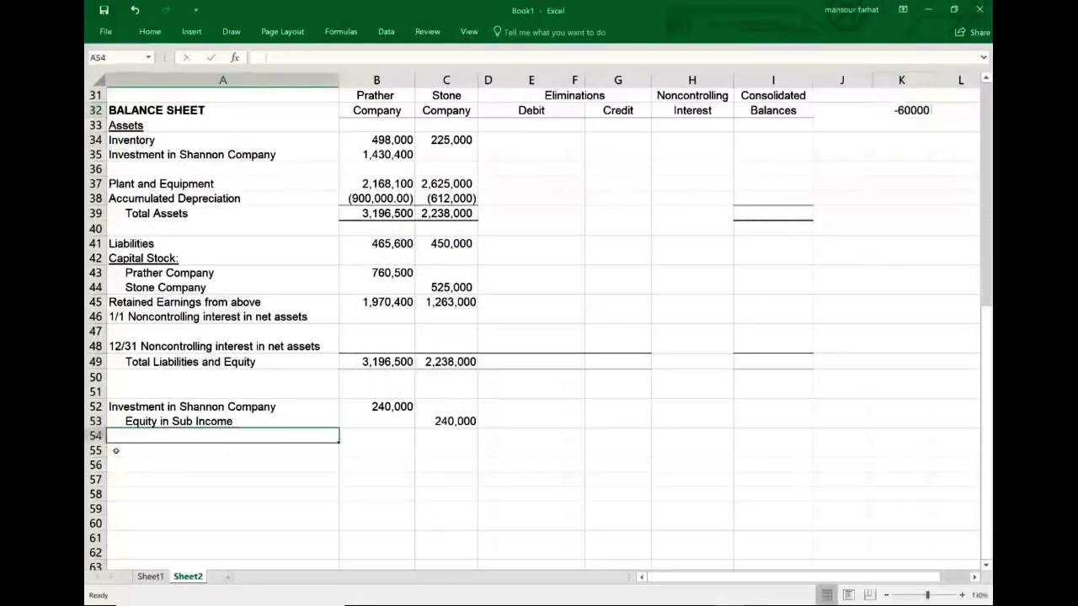
type("Dividend")
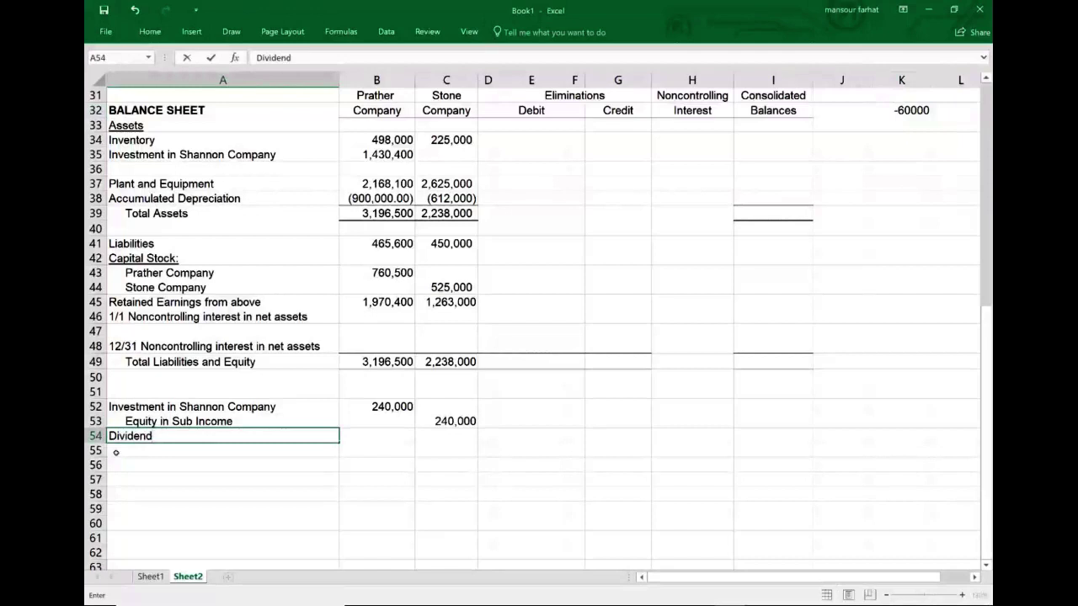
type(" ED")
key("BackSpace")
key("BackSpace")
key("BackSpace")
type("e")
key("BackSpace")
type("Decalred")
key("BackSpace")
key("BackSpace")
key("BackSpace")
key("BackSpace")
key("BackSpace")
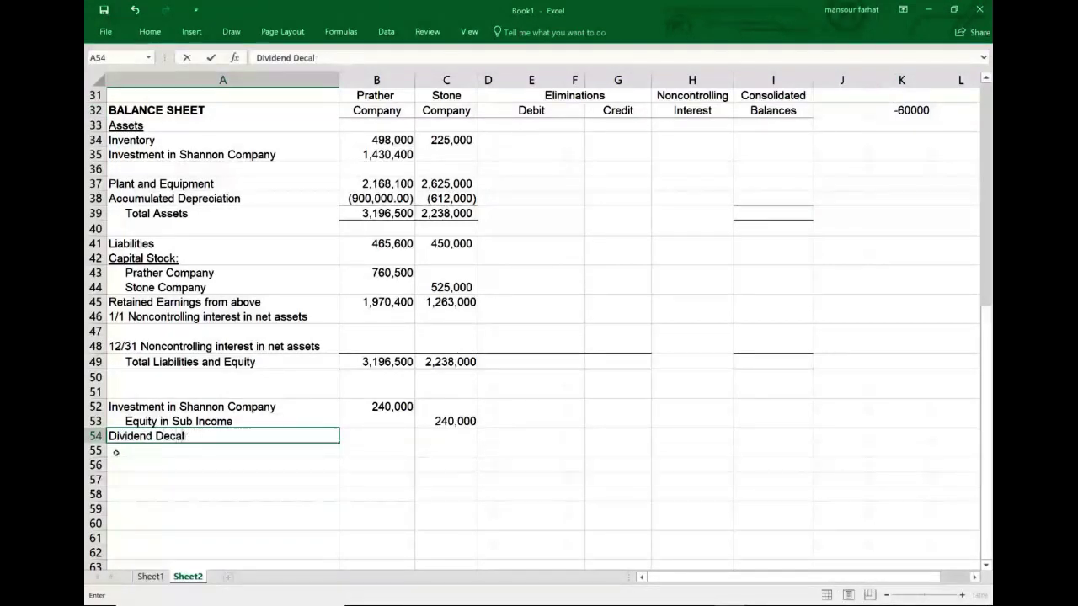
type("lared")
- Enter 60,000 in B54 as the debit amount for Dividend Declared
key("Tab")
key("Tab")
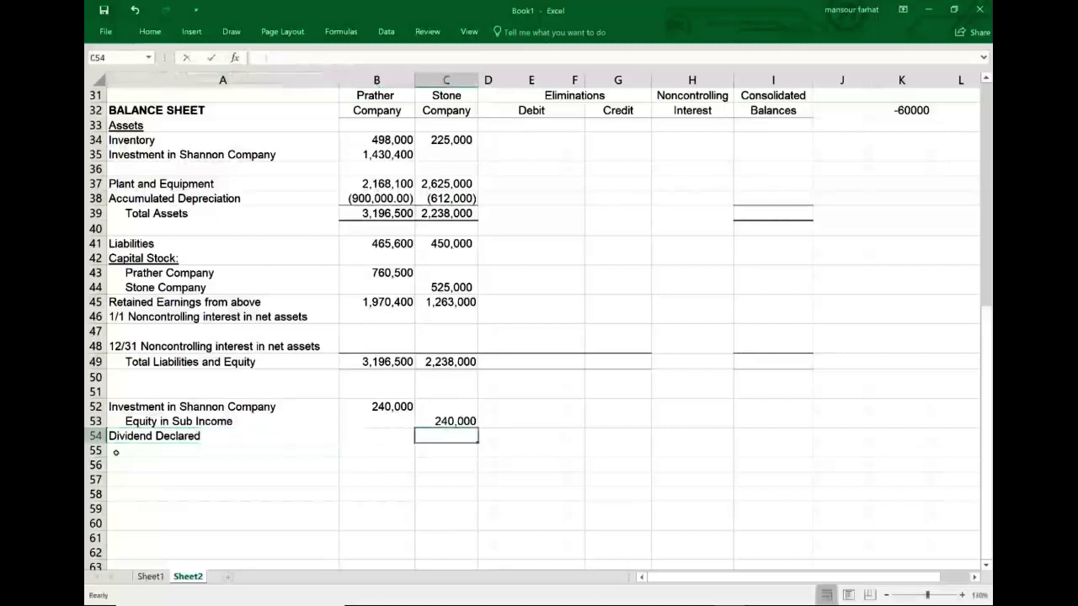
key("Left")
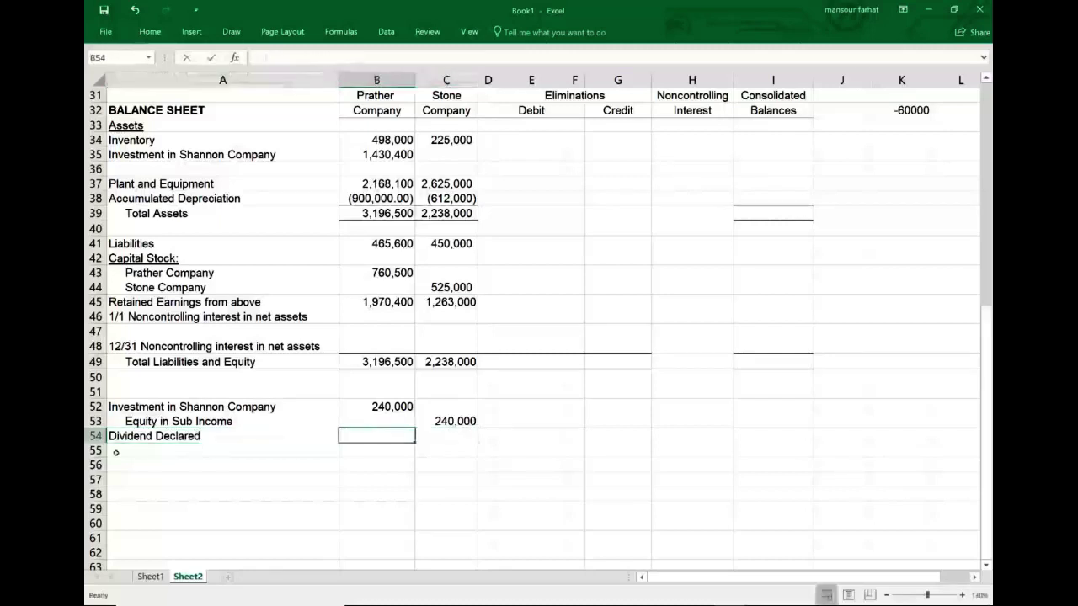
type("60")
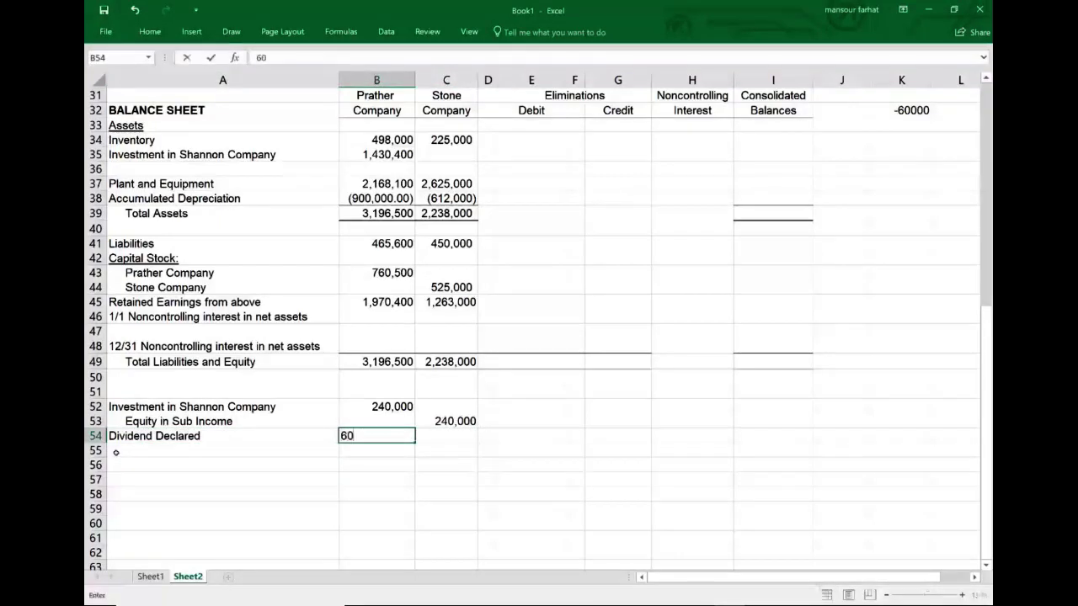
type(",000")
key("Return")
- Copy the Investment in Shannon Company label from A52 to A55 and indent it as the credit line under Dividend Declared
key("Left")
key("Up")
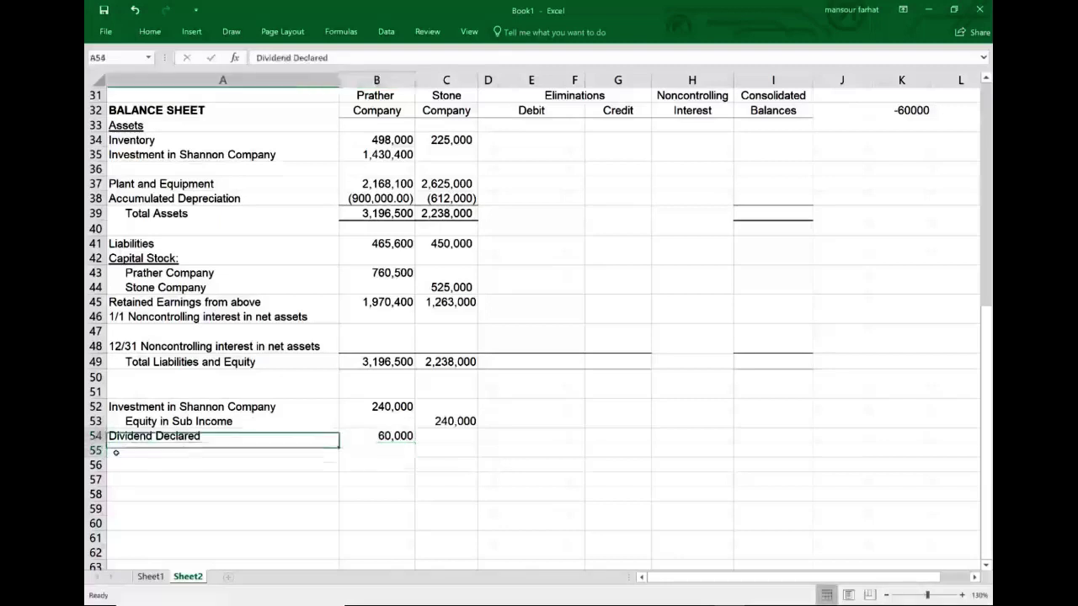
key("Up")
key("Up")
key("ctrl+c")
key("Down")
key("Down")
key("Down")
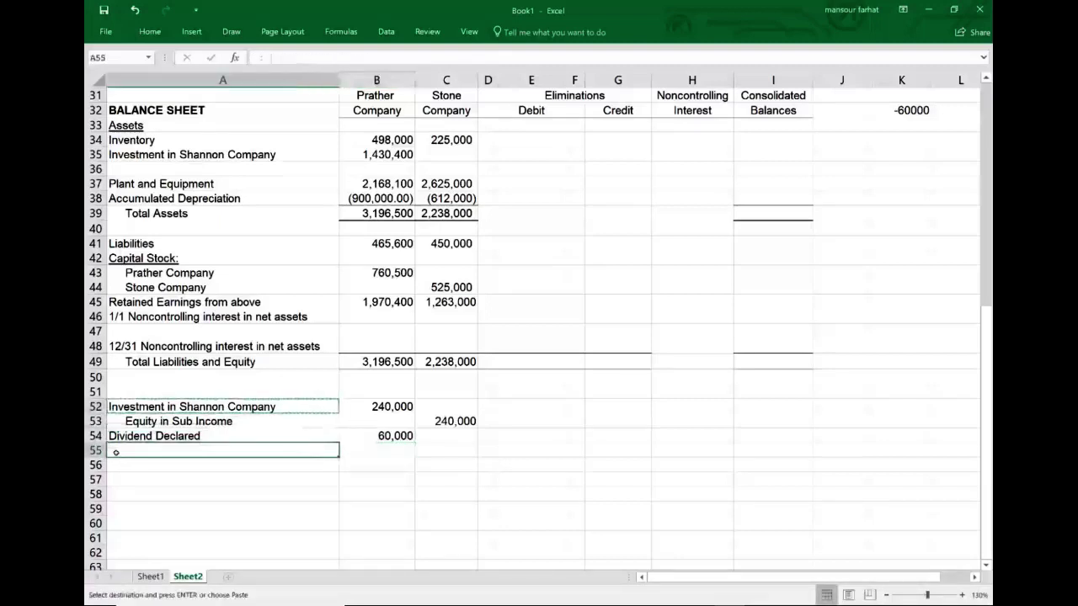
key("ctrl+v")
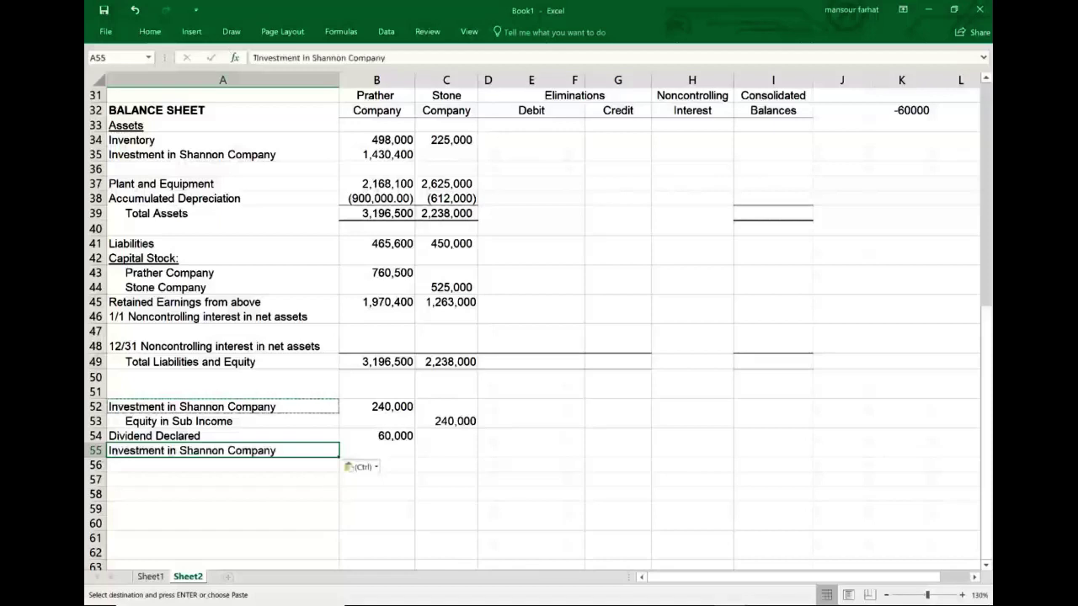
left_click(269, 59)
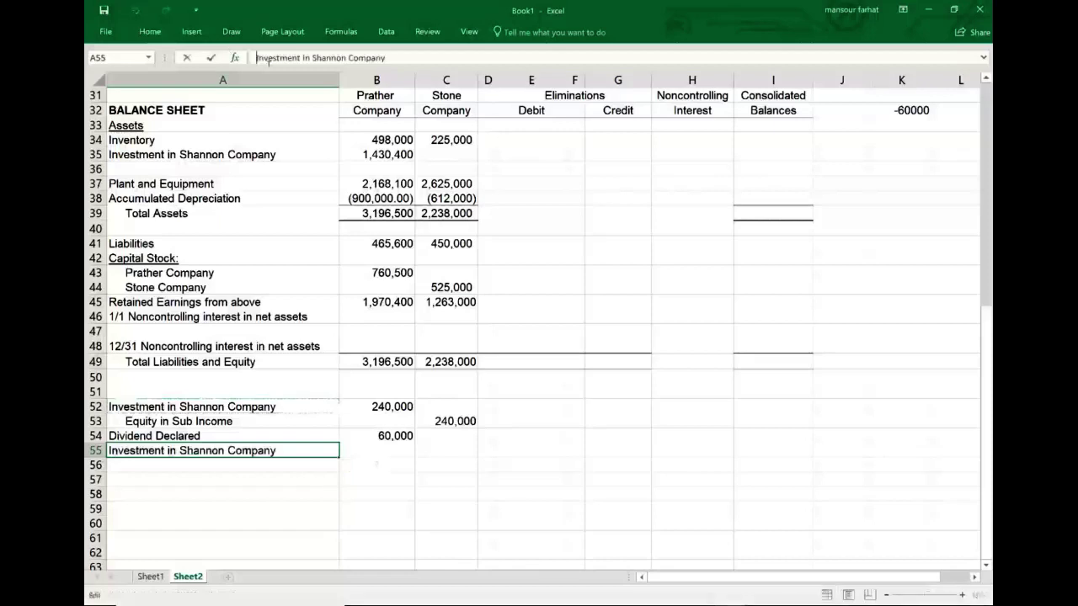
- Enter 60,000 in C55 as the credit to Investment in Shannon Company
left_click(456, 446)
type("60")
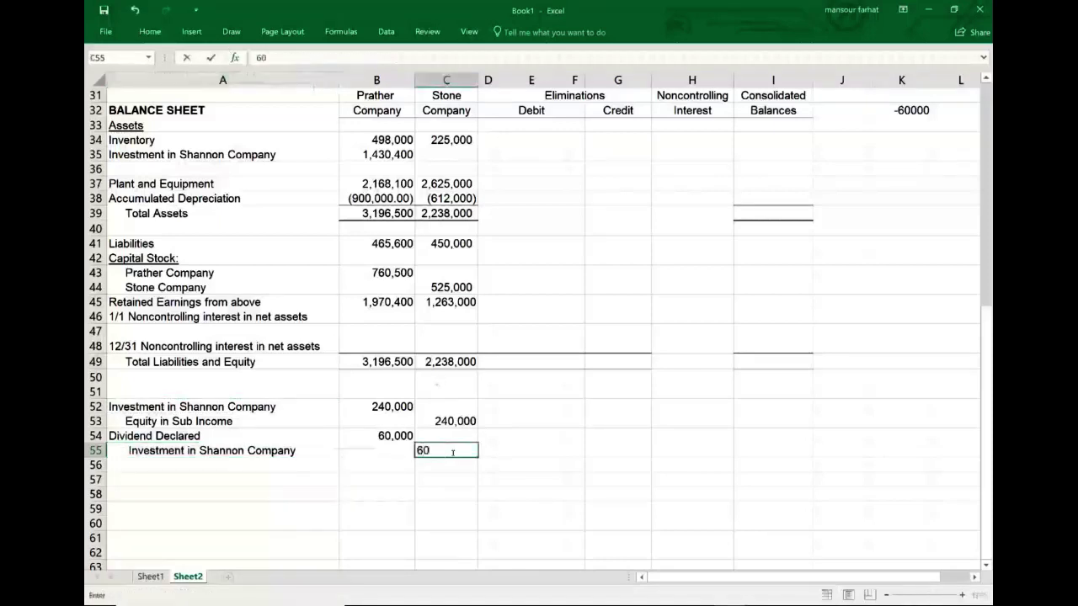
type(",000")
key("Return")
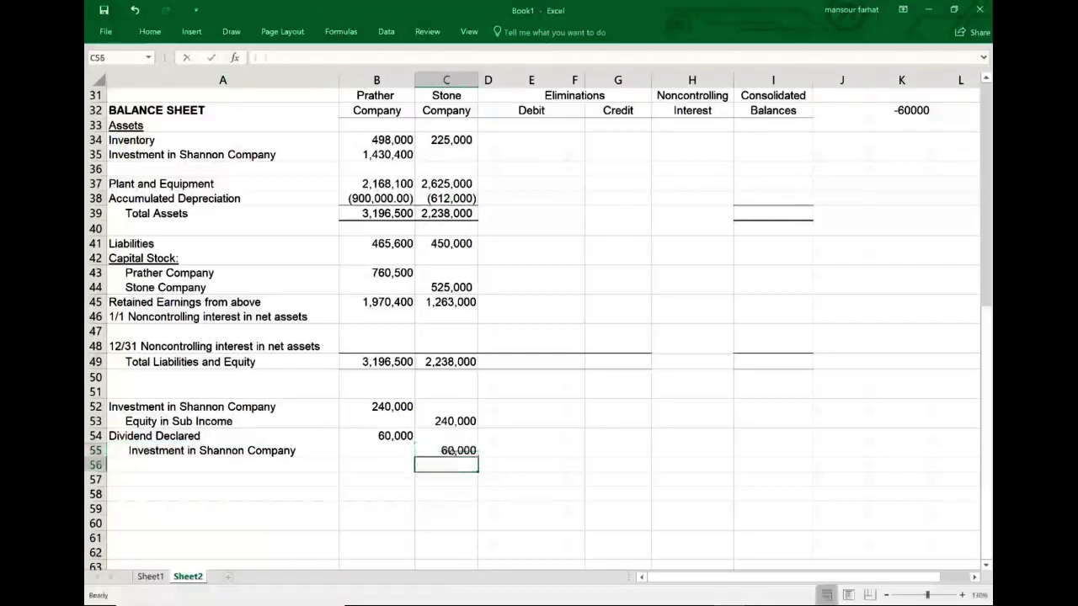
- Review the subsidiary income entry in rows 52 to 53 and the dividend entry in rows 54 to 55
left_click_drag(142, 410, 420, 445)
left_click(439, 451)
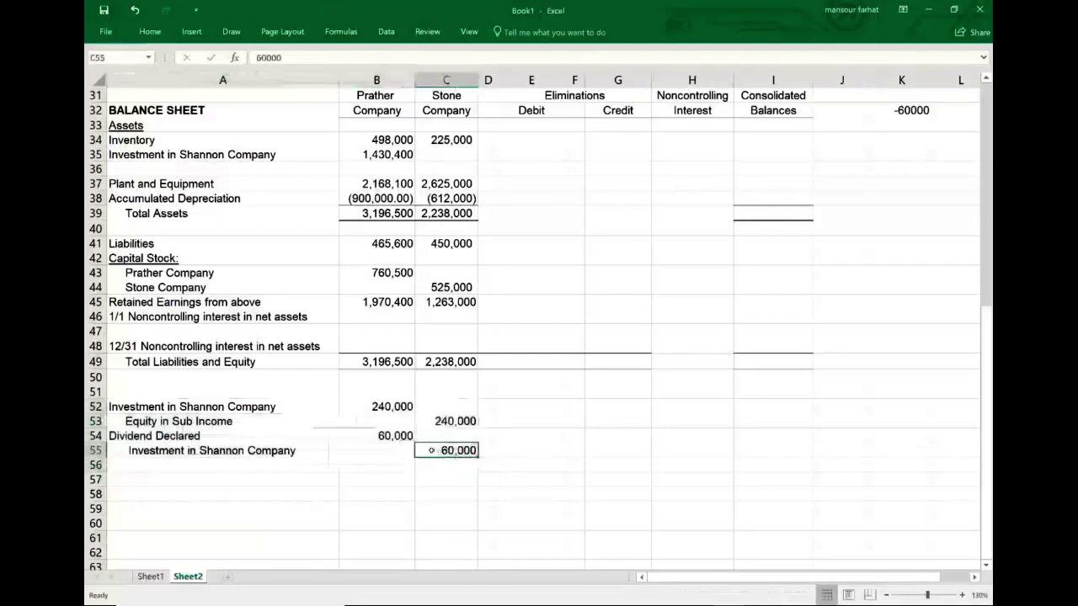
left_click_drag(128, 412, 438, 421)
left_click(438, 421)
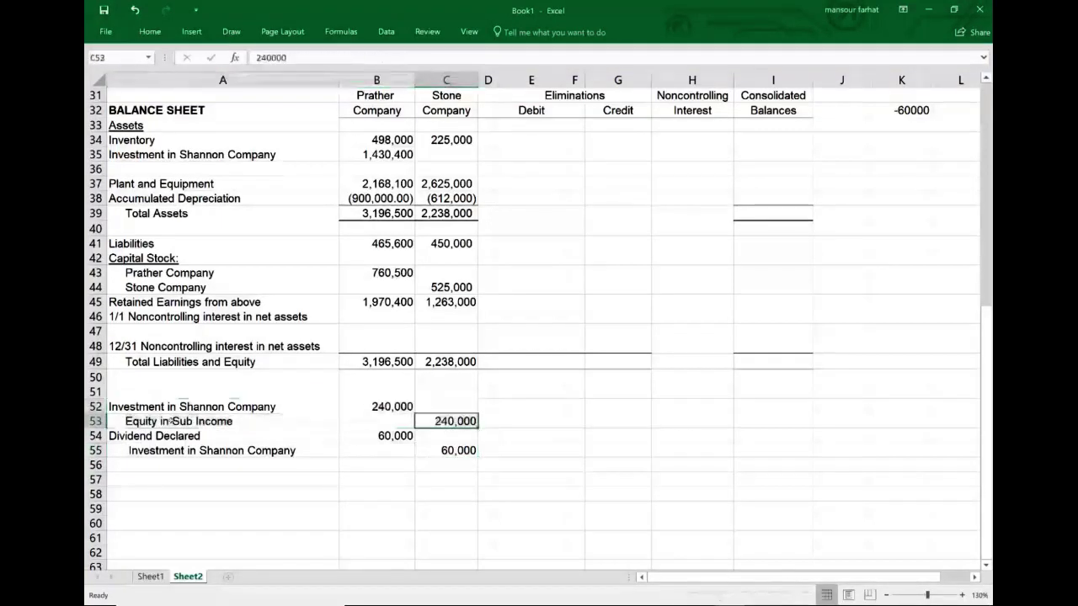
left_click_drag(128, 413, 438, 421)
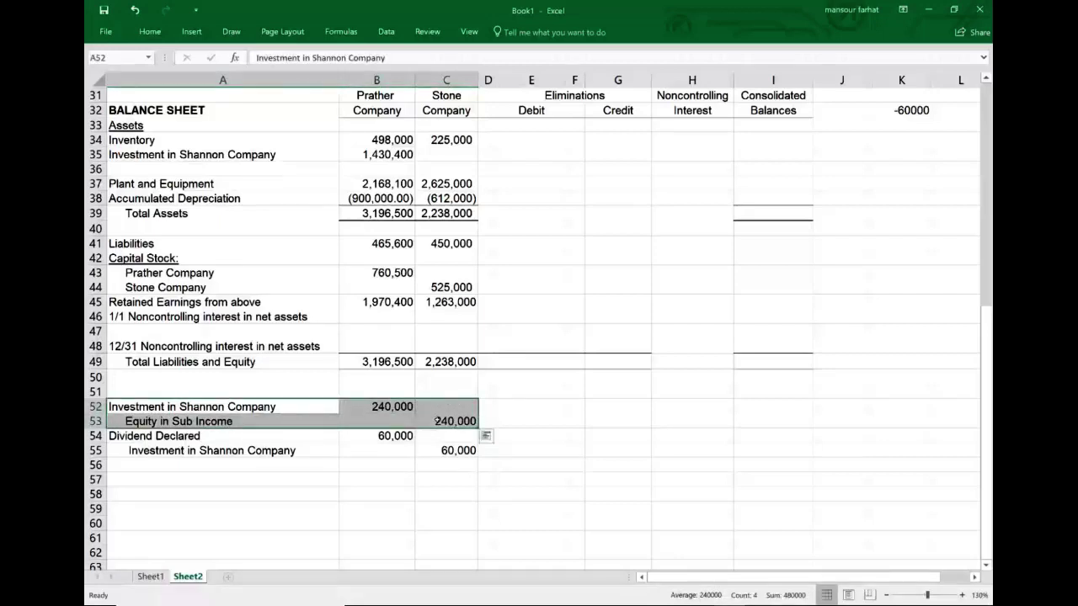
left_click_drag(131, 439, 476, 459)
left_click(471, 454)
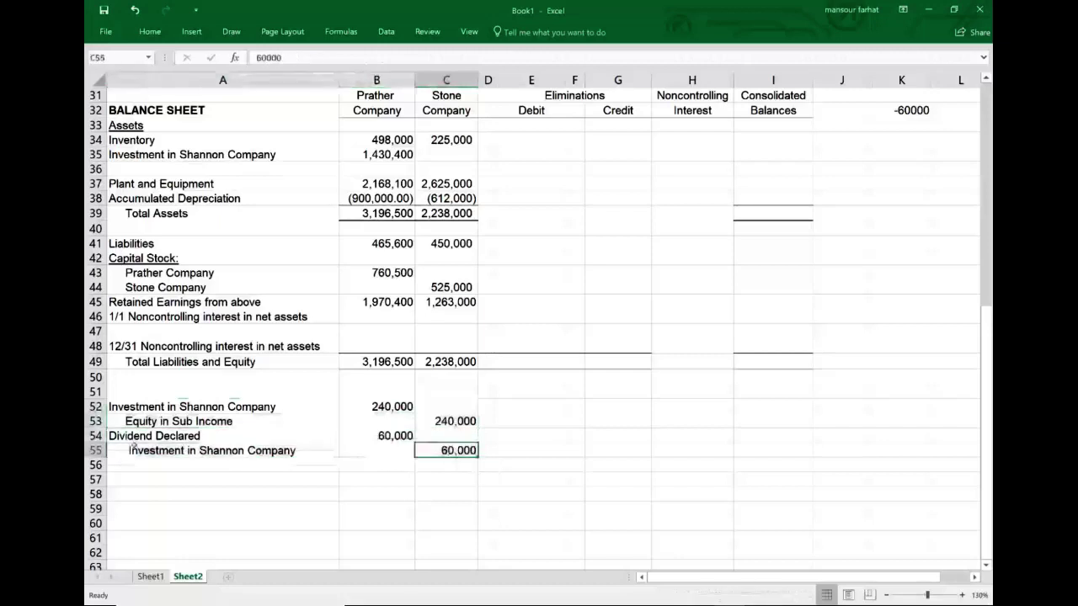
left_click_drag(132, 438, 406, 449)
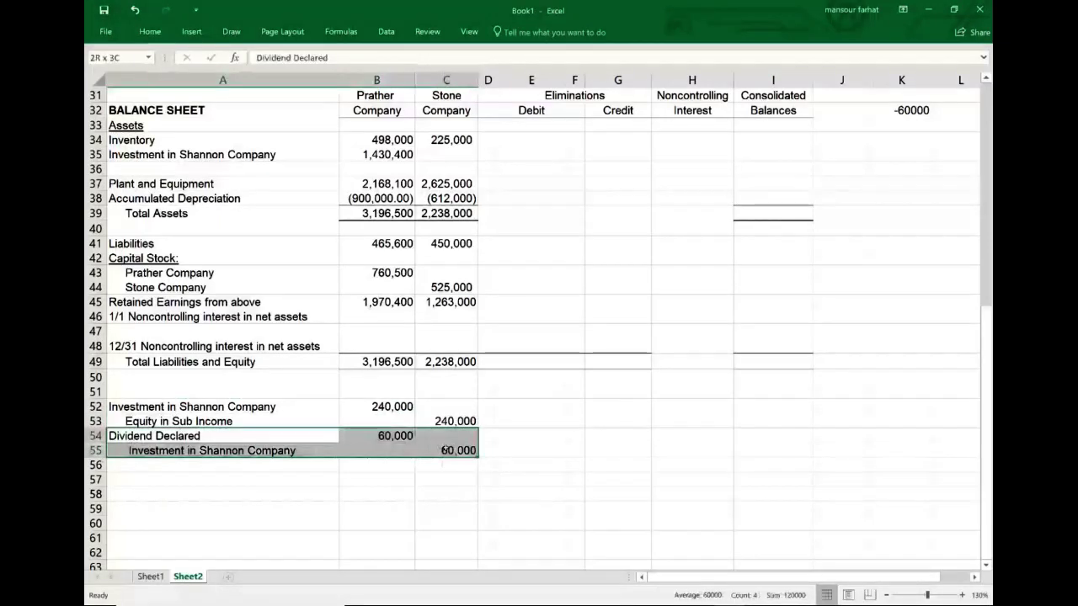
left_click(450, 450)
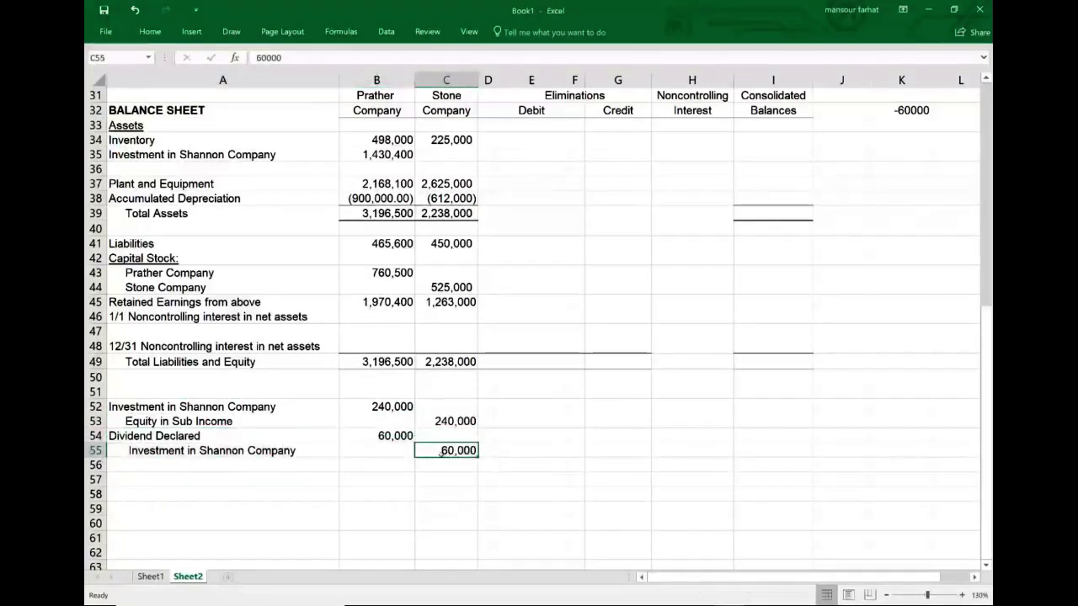
- Enter the heading "1) Consolidate:" in A57, below the parent's journal entries
left_click(177, 486)
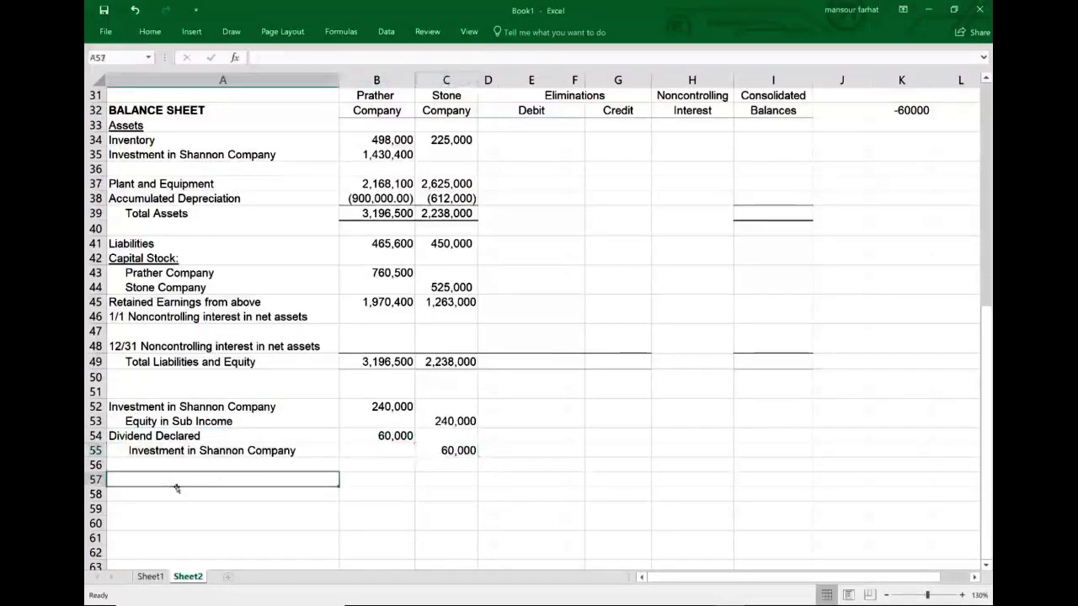
type("1) Cn")
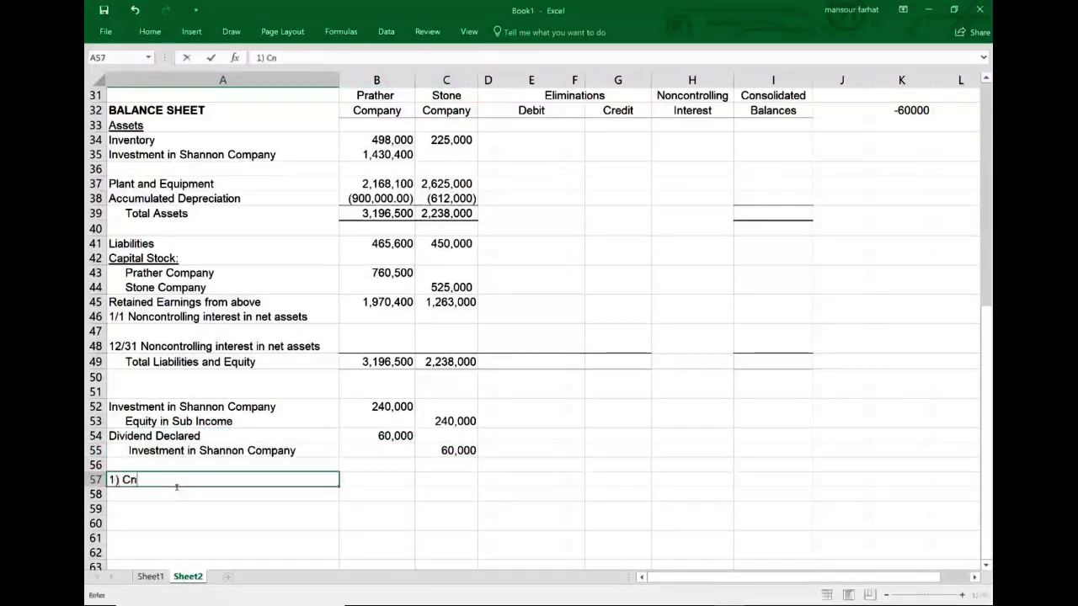
key("BackSpace")
type("onsolidat")
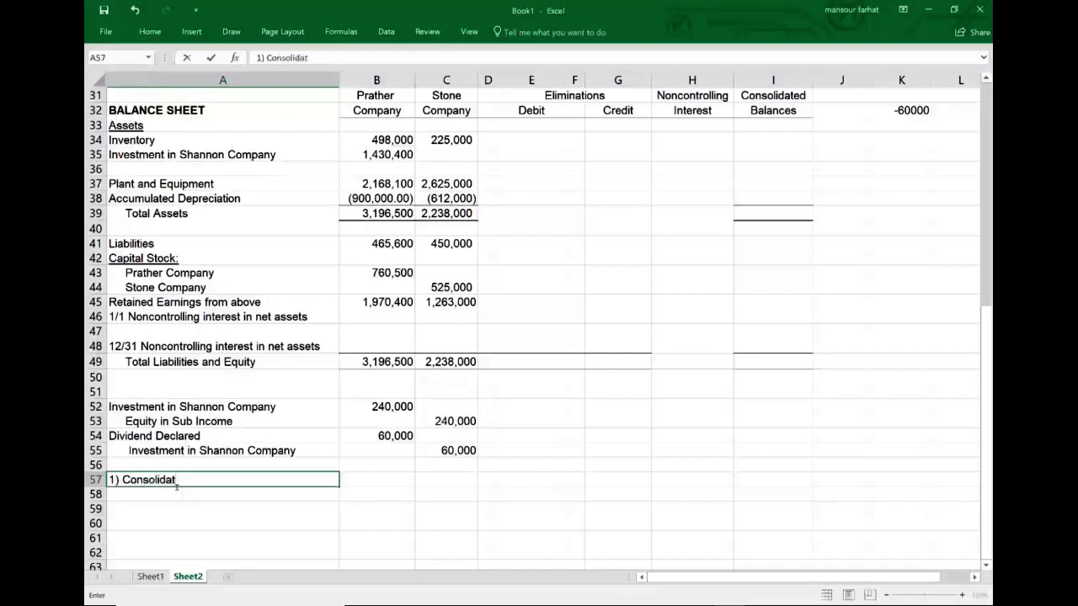
type("e is to rever")
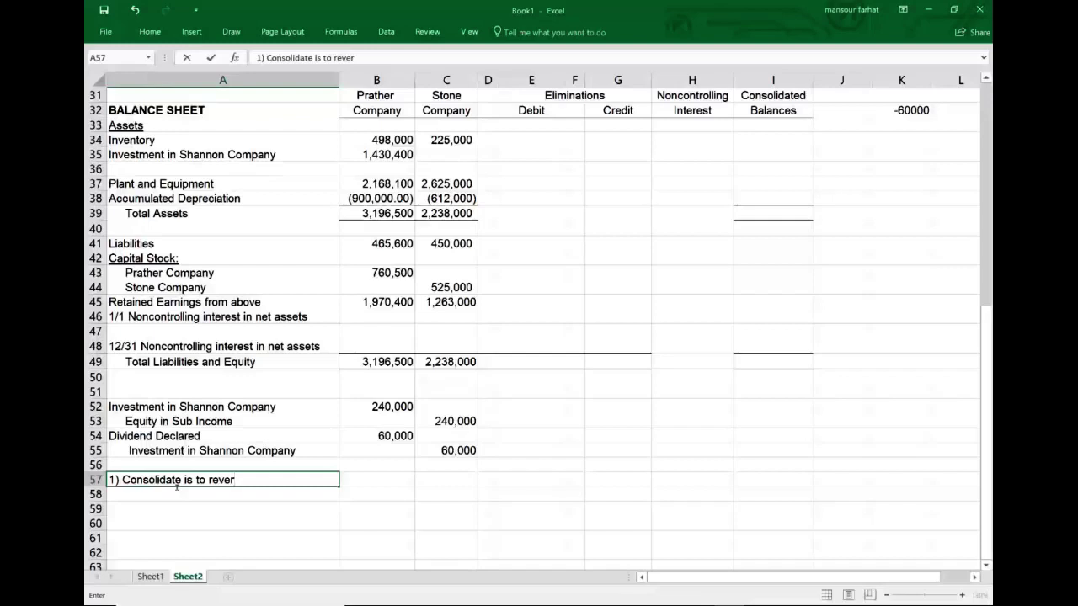
key("BackSpace")
key("BackSpace")
key("BackSpace")
key("BackSpace")
key("BackSpace")
key("BackSpace")
key("BackSpace")
key("BackSpace")
key("BackSpace")
key("BackSpace")
key("BackSpace")
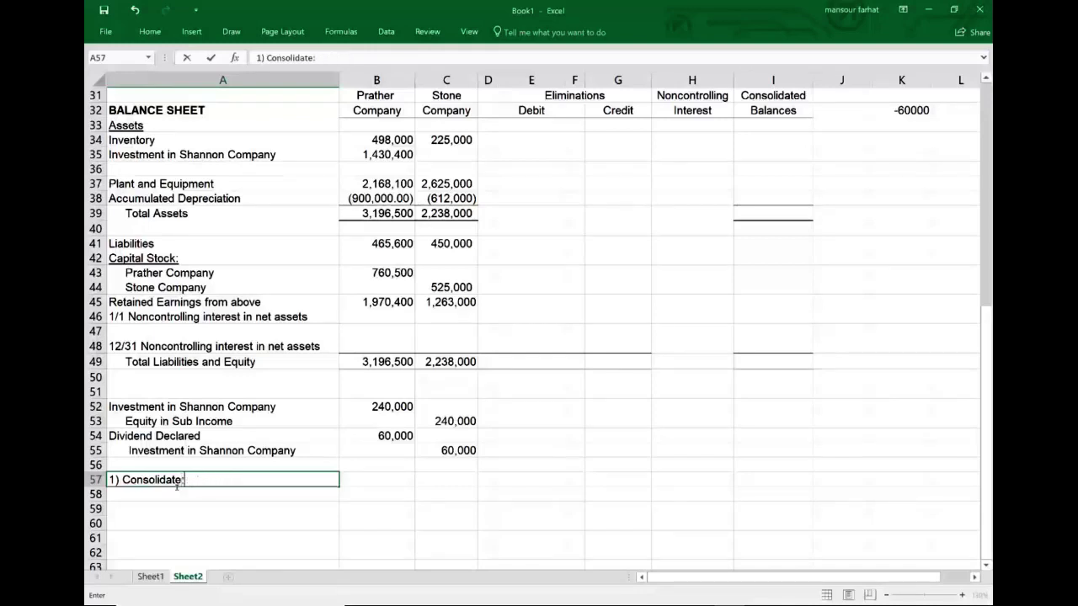
type(":")
key("Return")
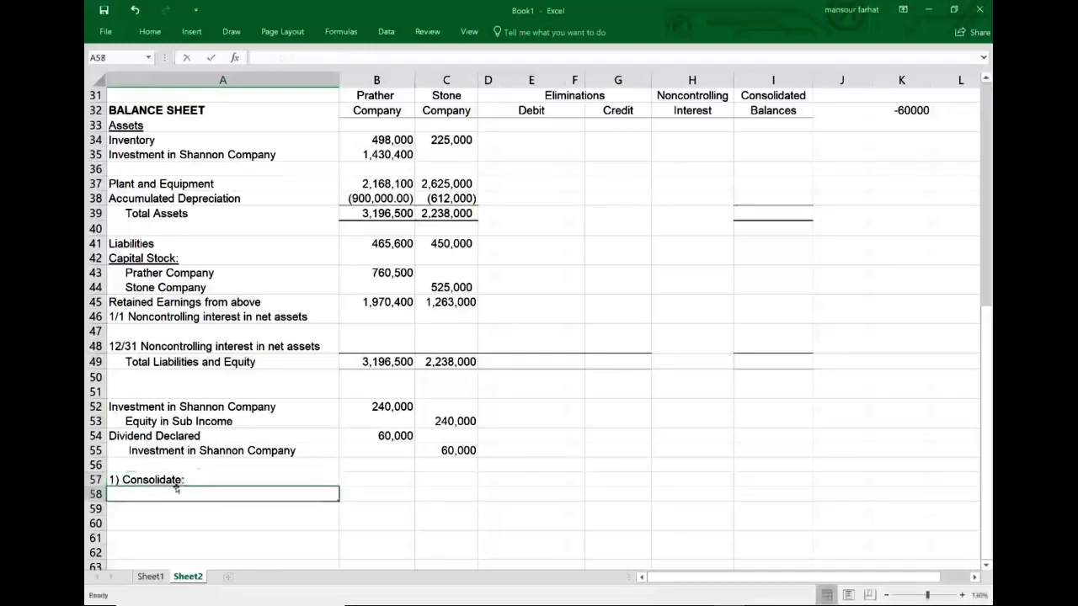
- Enter the label "Equity in sub income" in A59 to start the entry reversing the subsidiary income credit in row 53
left_click_drag(172, 424, 459, 421)
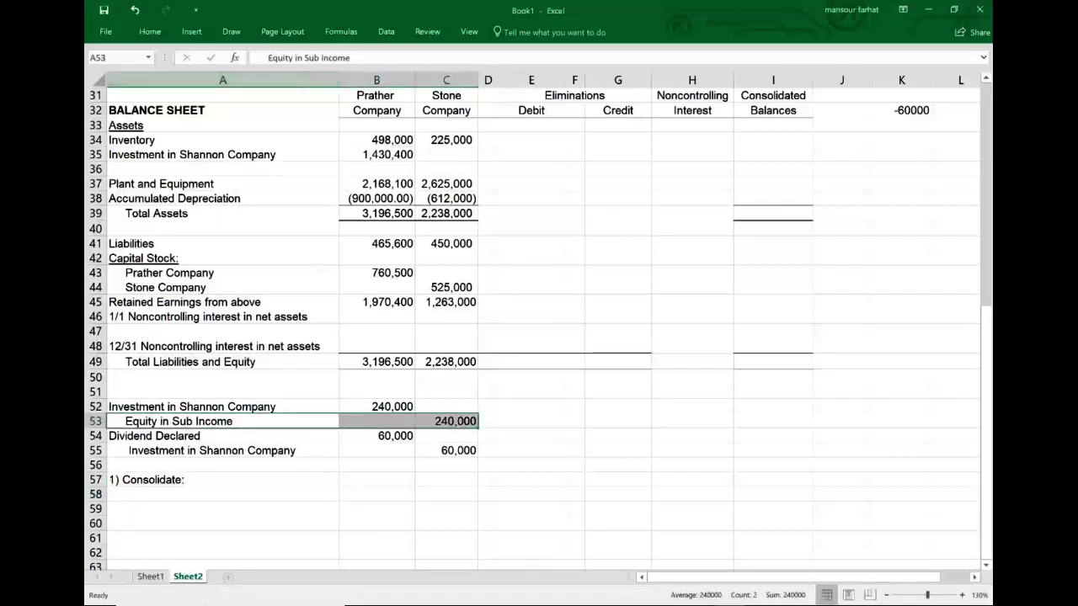
left_click(160, 511)
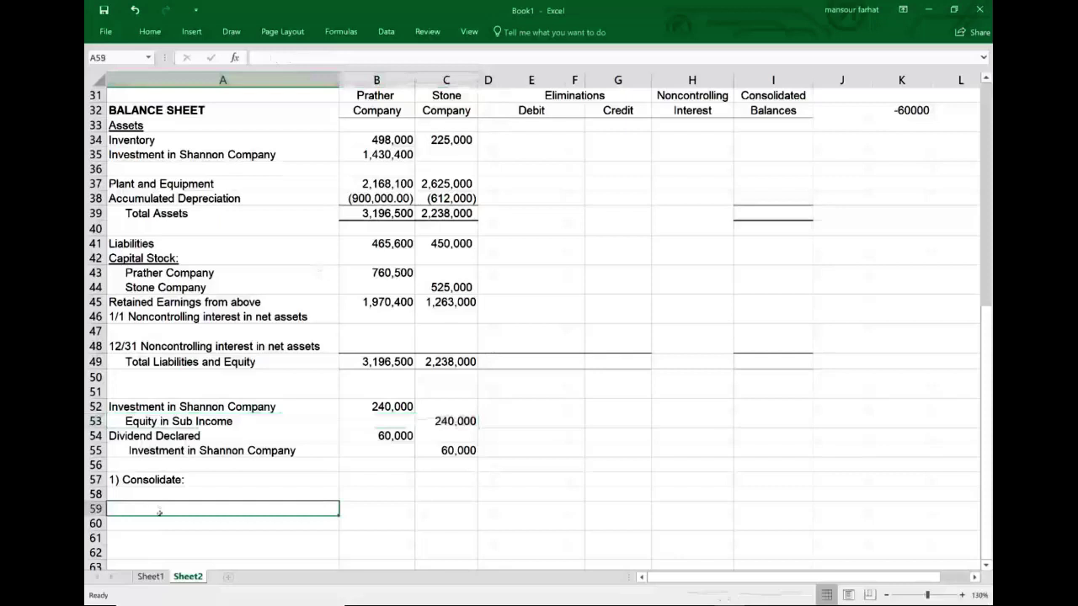
type("Equity")
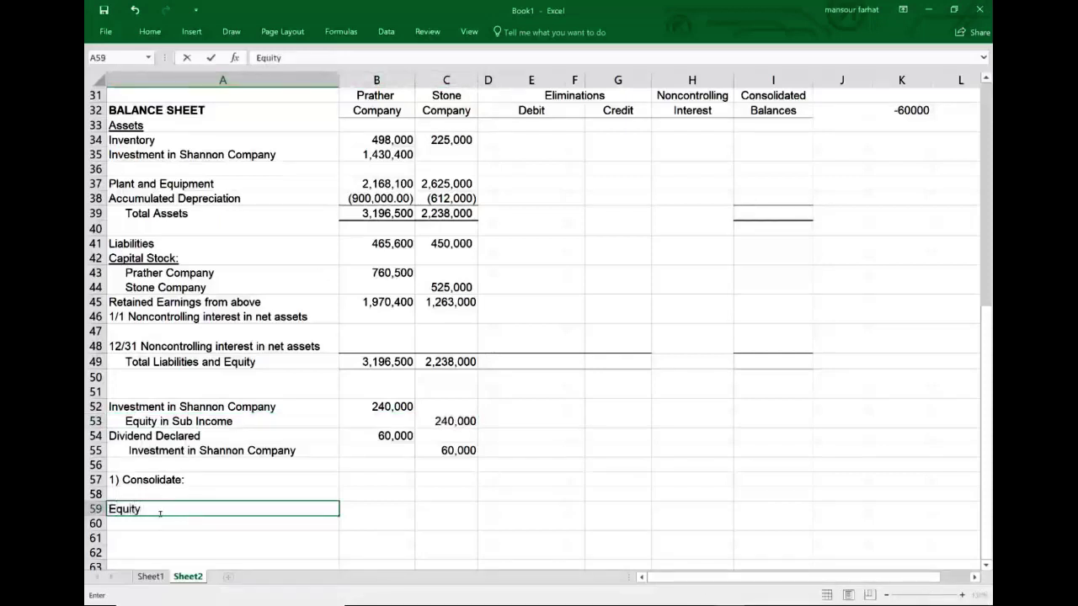
type(" in sub")
type(" incoi")
type("me")
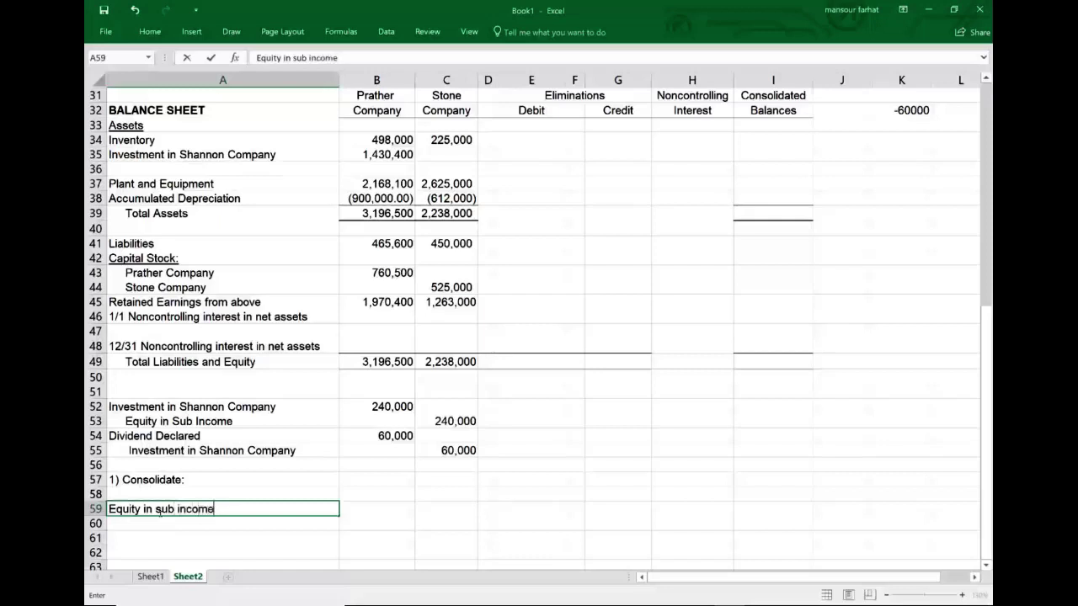
- Enter 240,000 in C59 as the amount for Equity in sub income
key("Tab")
key("Tab")
type("24")
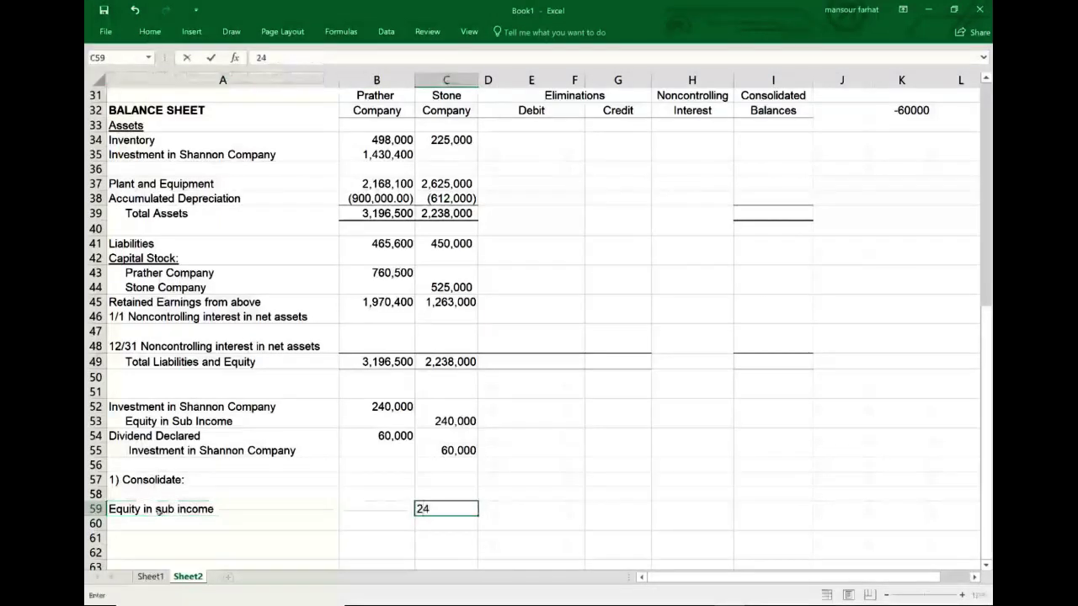
type("0,000")
key("Return")
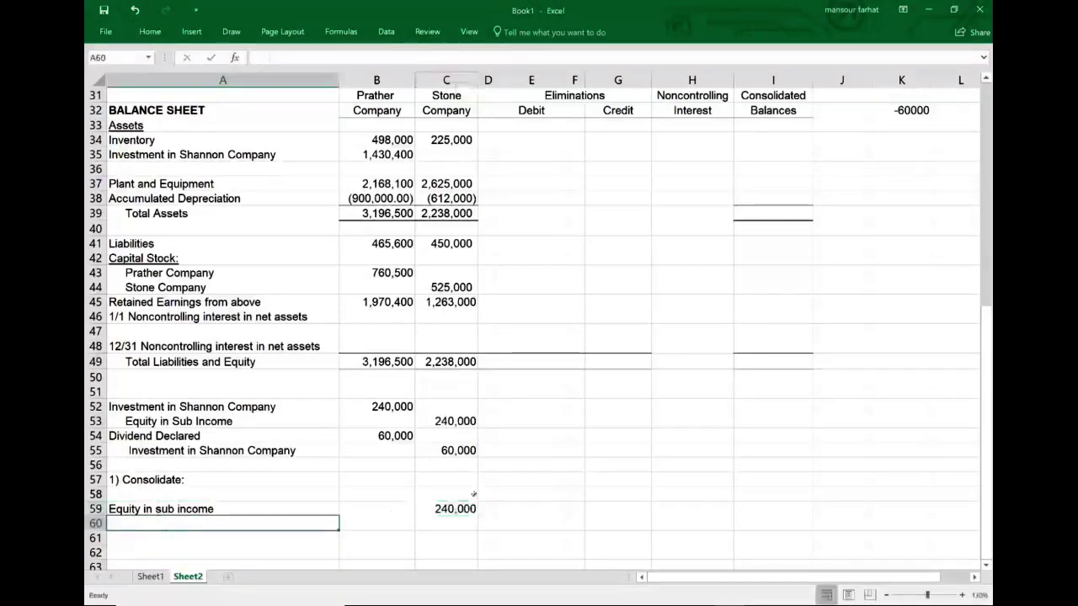
- Enter 240,000 as the Eliminations debit for Equity in Subsidiary Income in E10 of the income statement
left_click_drag(461, 421, 192, 416)
scroll(490, 213, "up", 10)
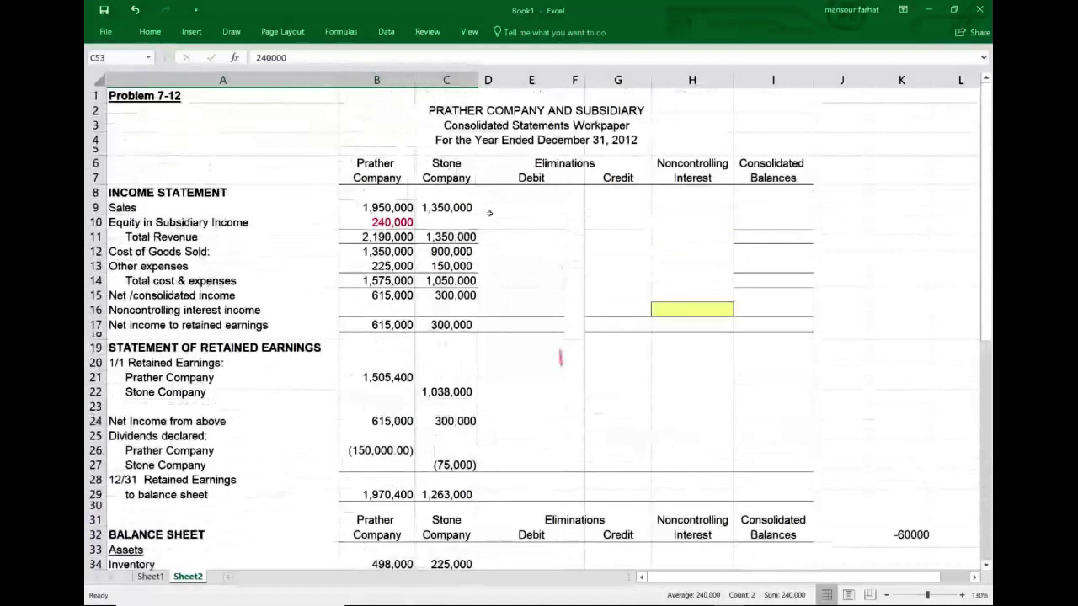
left_click(529, 224)
type("24")
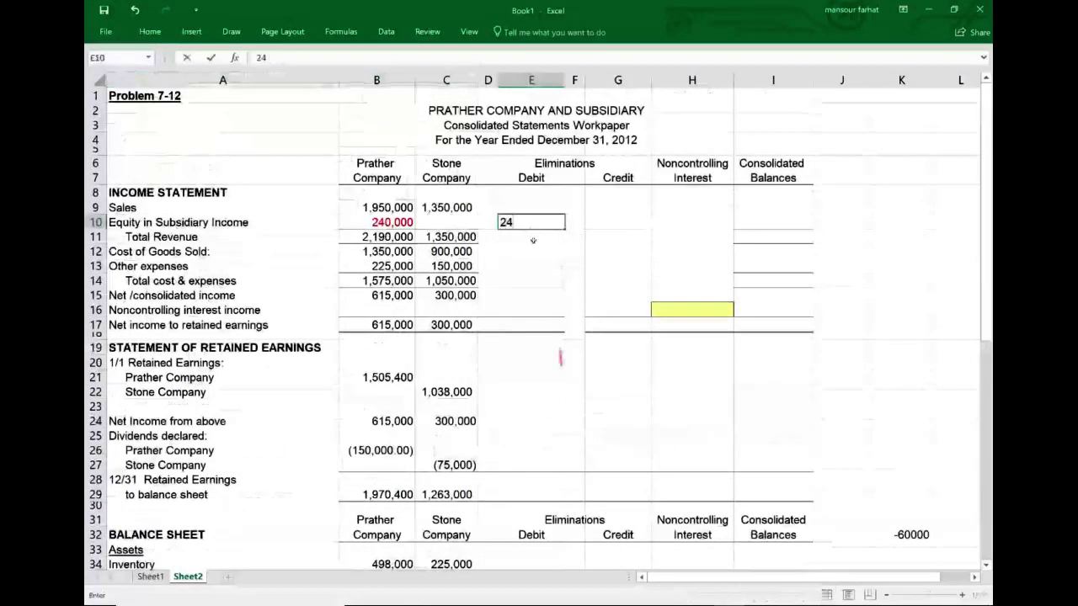
type("0,000")
key("Return")
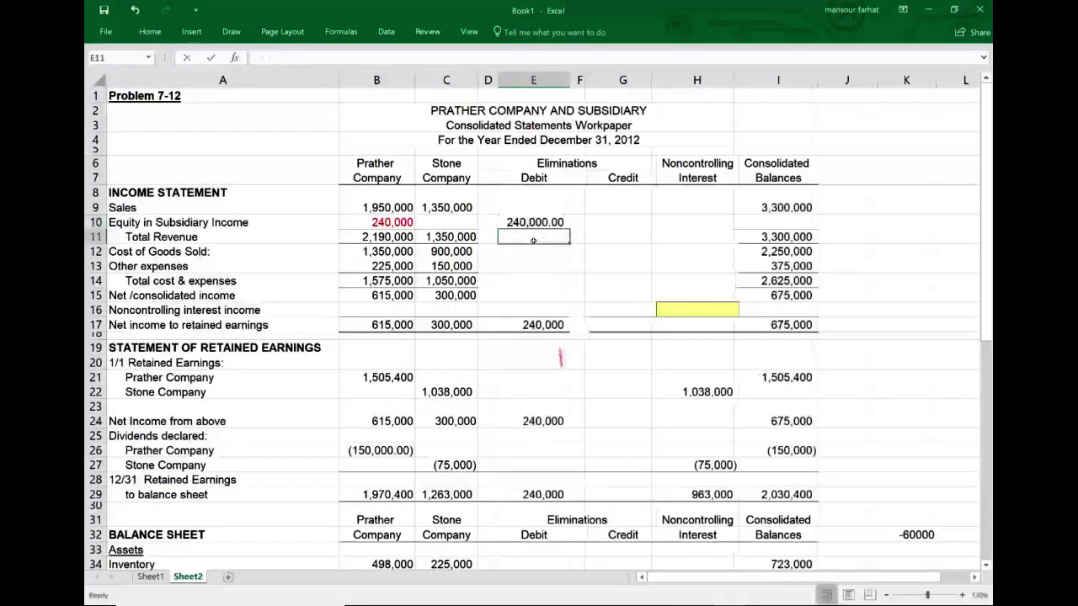
- Compare B10, E10 and I10 on the Equity in Subsidiary Income line, and replace the consolidated balance formula in I10 with 0
left_click(790, 222)
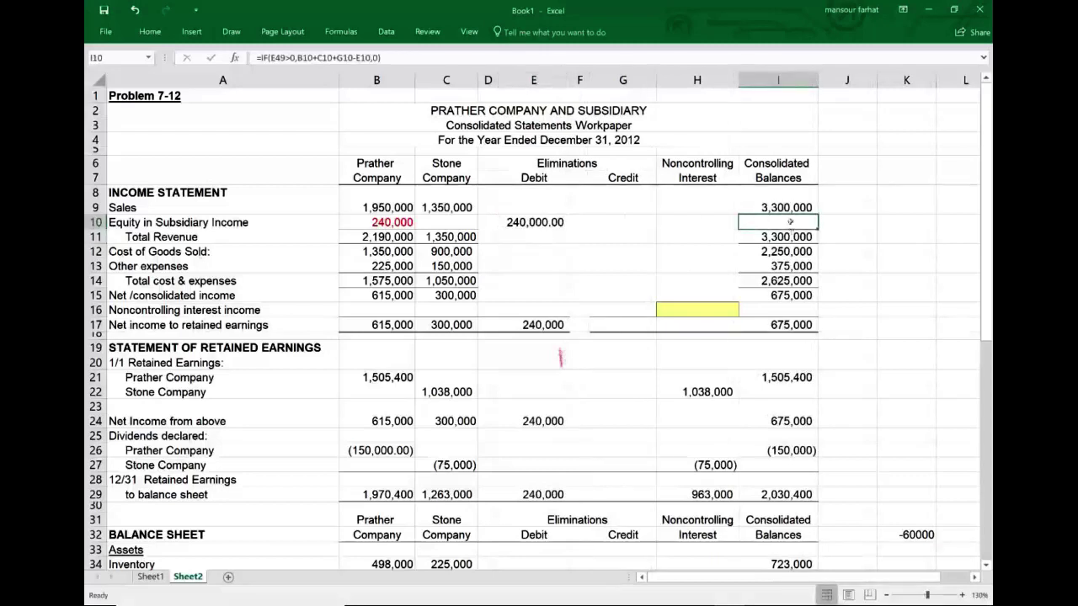
left_click(399, 221)
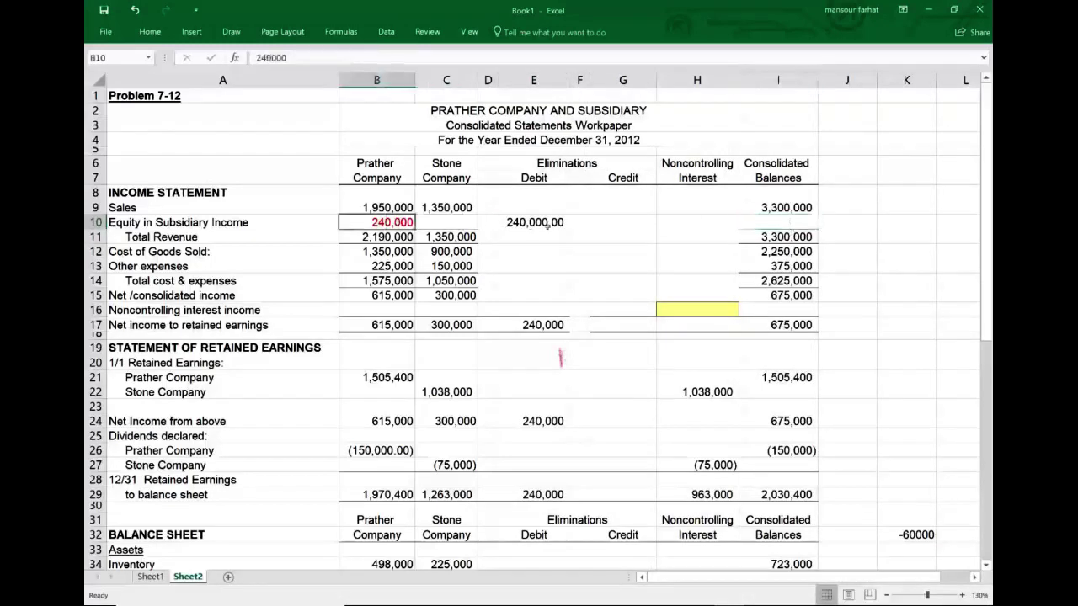
left_click(547, 224)
left_click(807, 221)
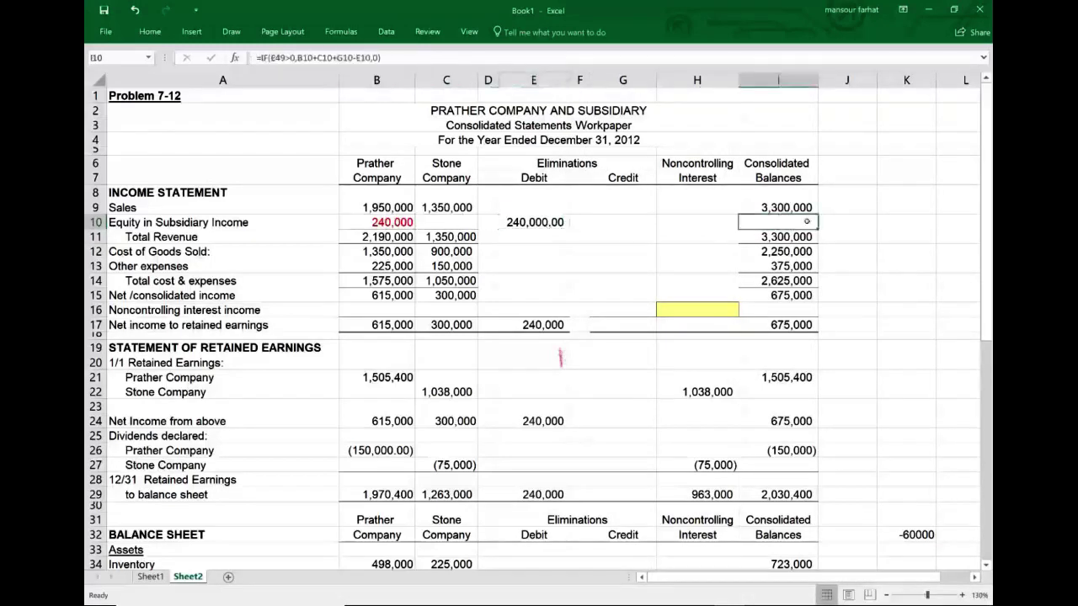
double_click(785, 218)
key("Return")
left_click(785, 217)
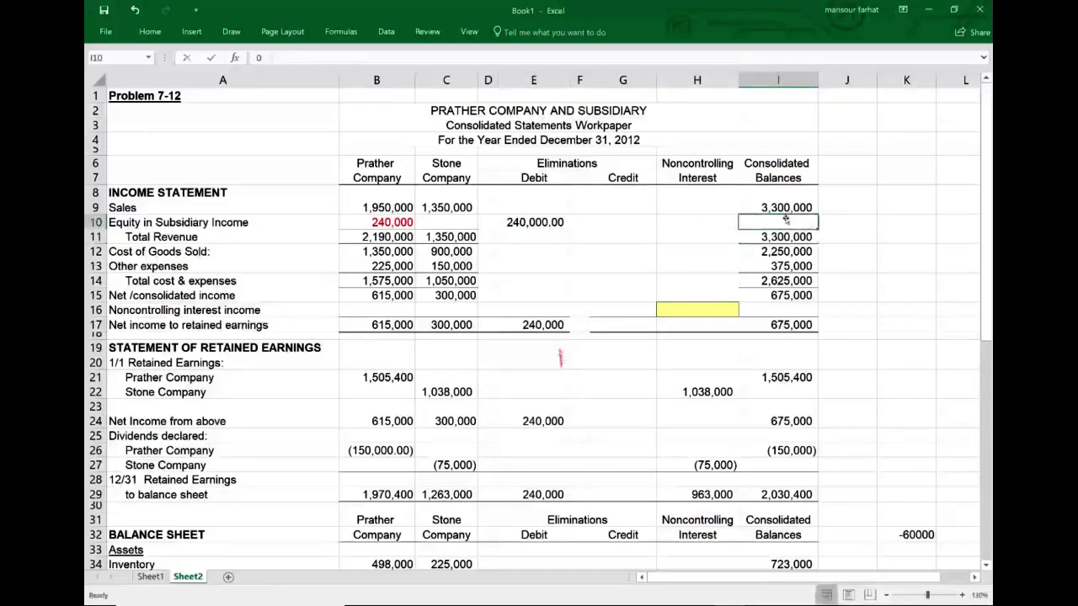
scroll(634, 282, "down", 6)
scroll(559, 105, "down", 5)
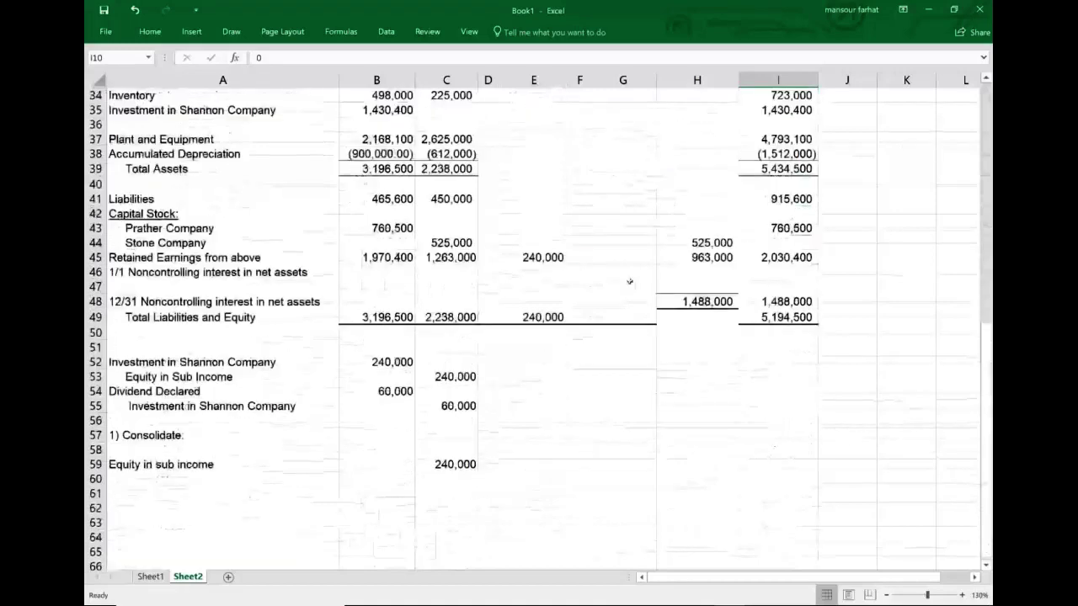
- Review the investment and income lines in rows 52, 53 and 55, and enter the indented label "Investment in Shannon Compnay" in A60
left_click_drag(130, 379, 439, 377)
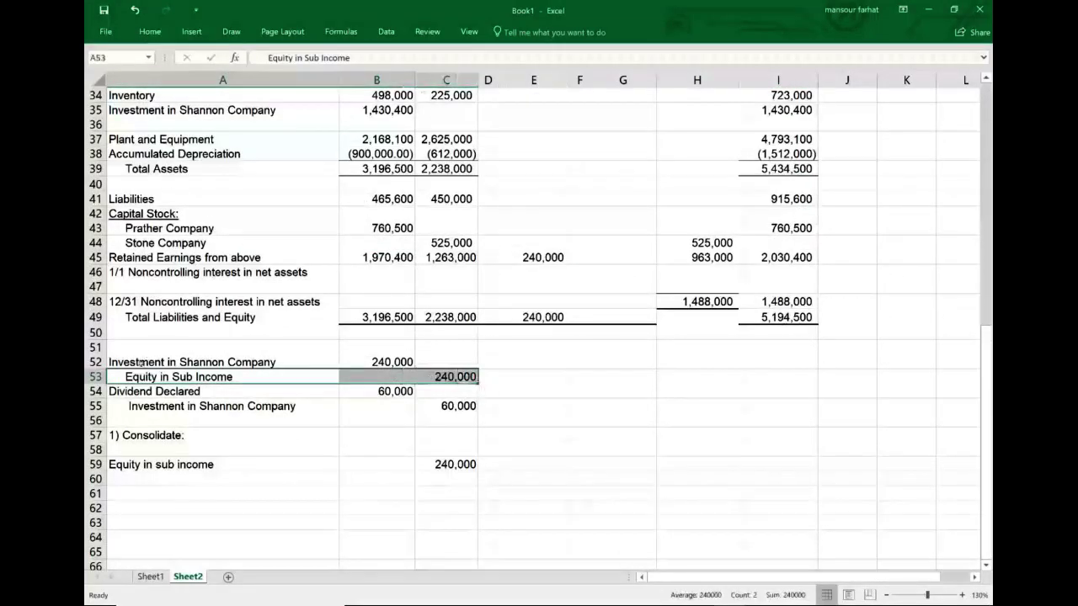
left_click_drag(132, 364, 367, 363)
left_click_drag(156, 415, 455, 417, "ctrl")
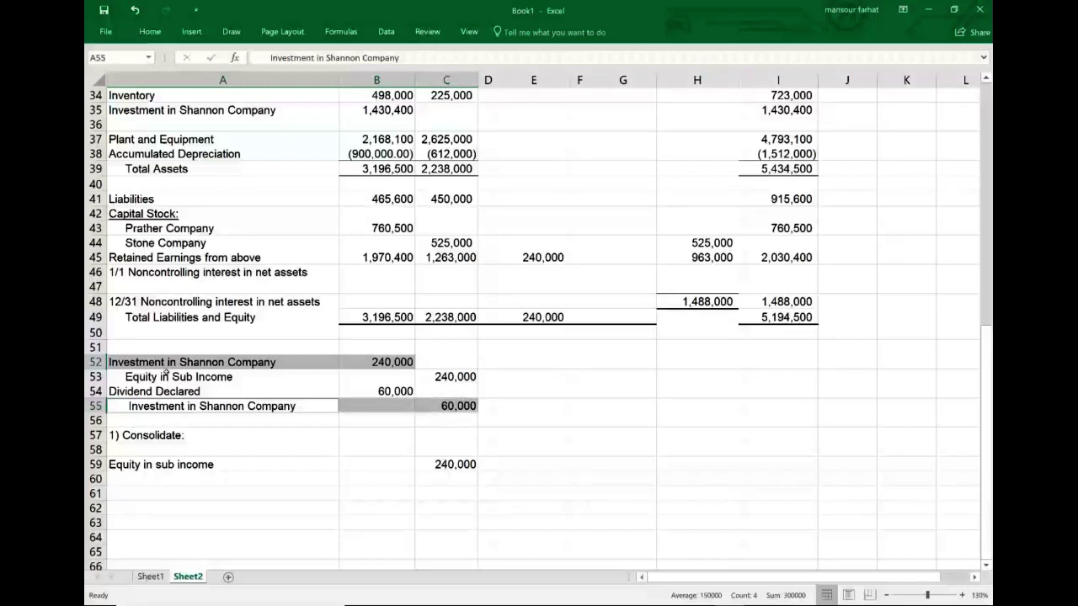
double_click(163, 485)
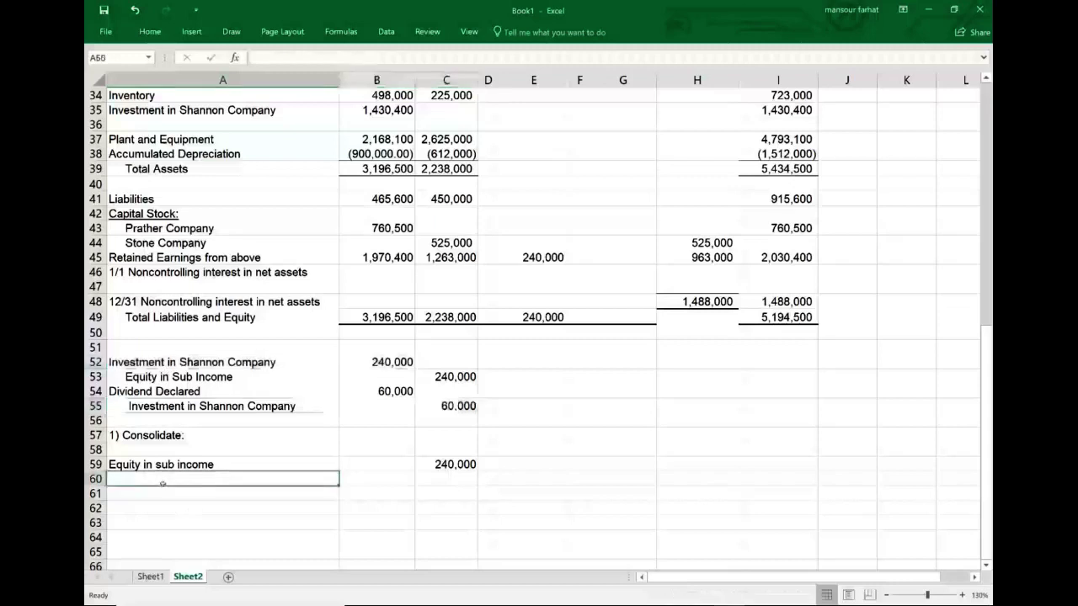
type("Inve")
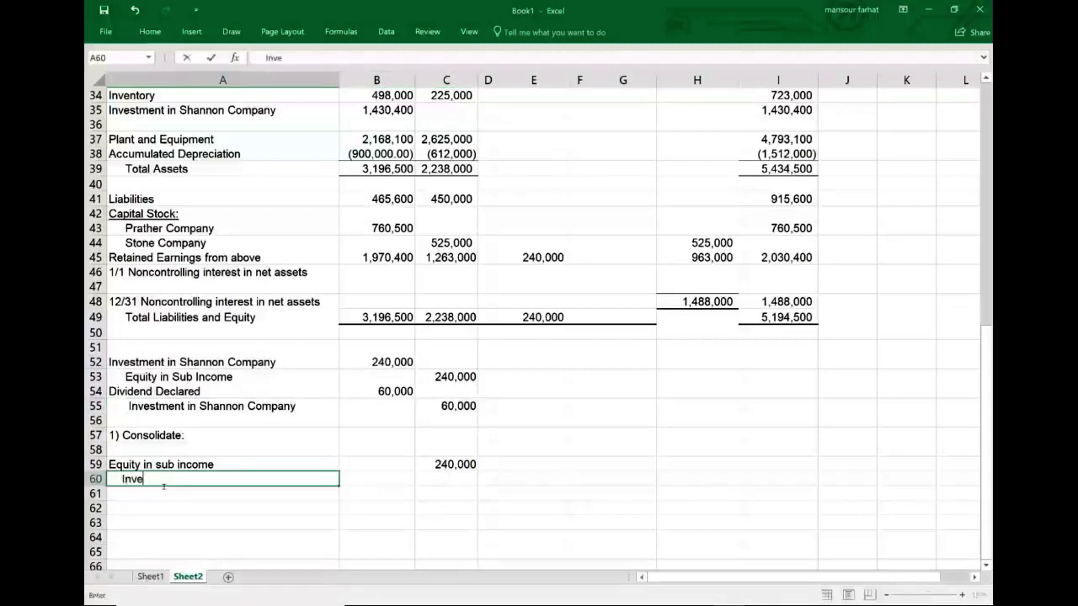
type("stment in ")
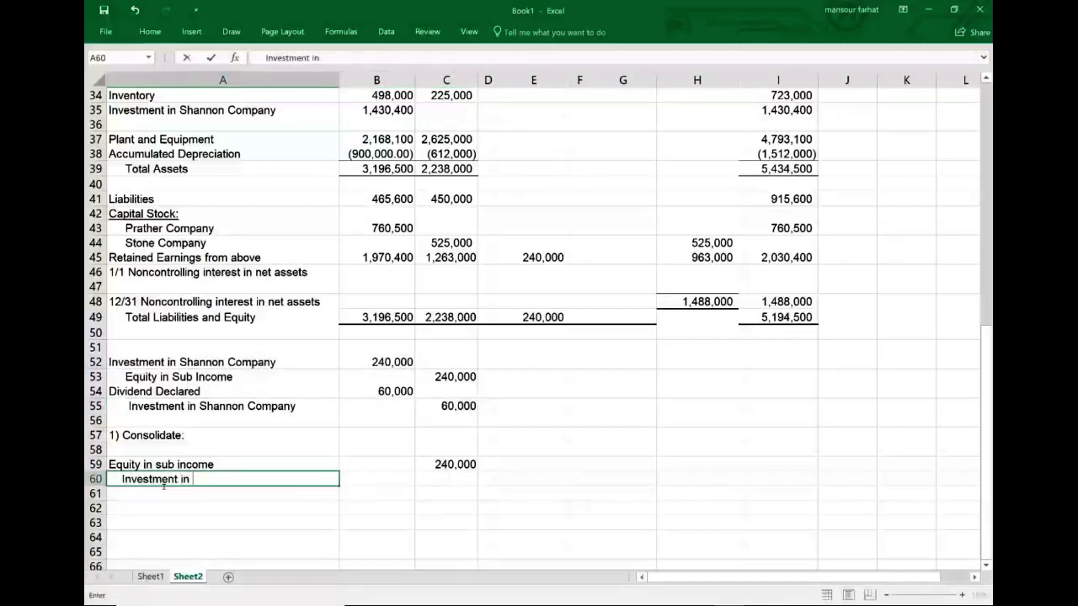
type("Shannon Co")
key("BackSpace")
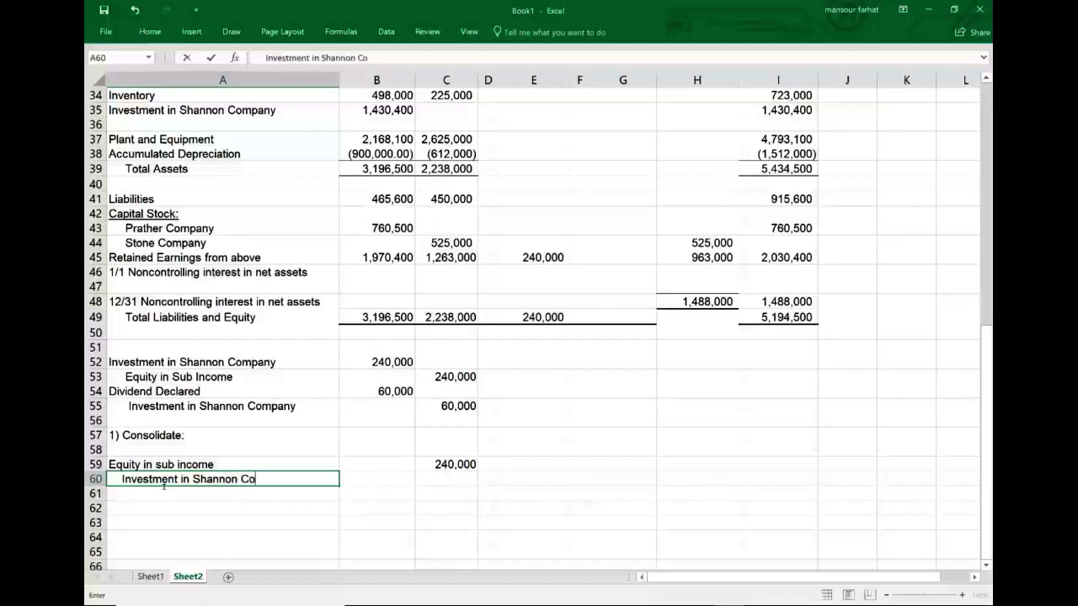
type("mpnay")
key("Tab")
key("Tab")
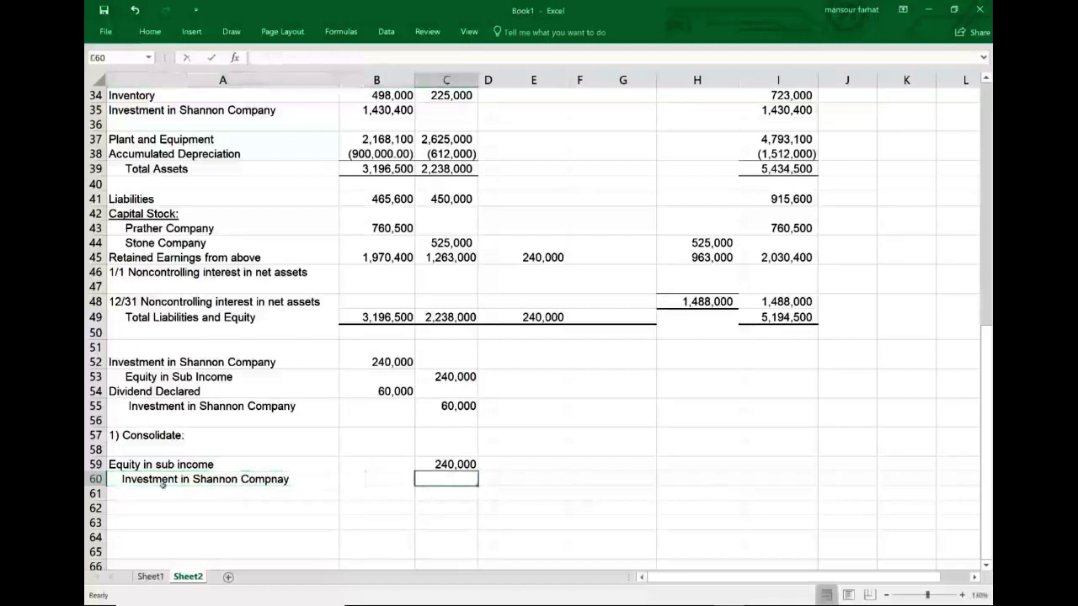
- Enter 240000 in B59 as the debit amount for Equity in sub income
key("Up")
key("Left")
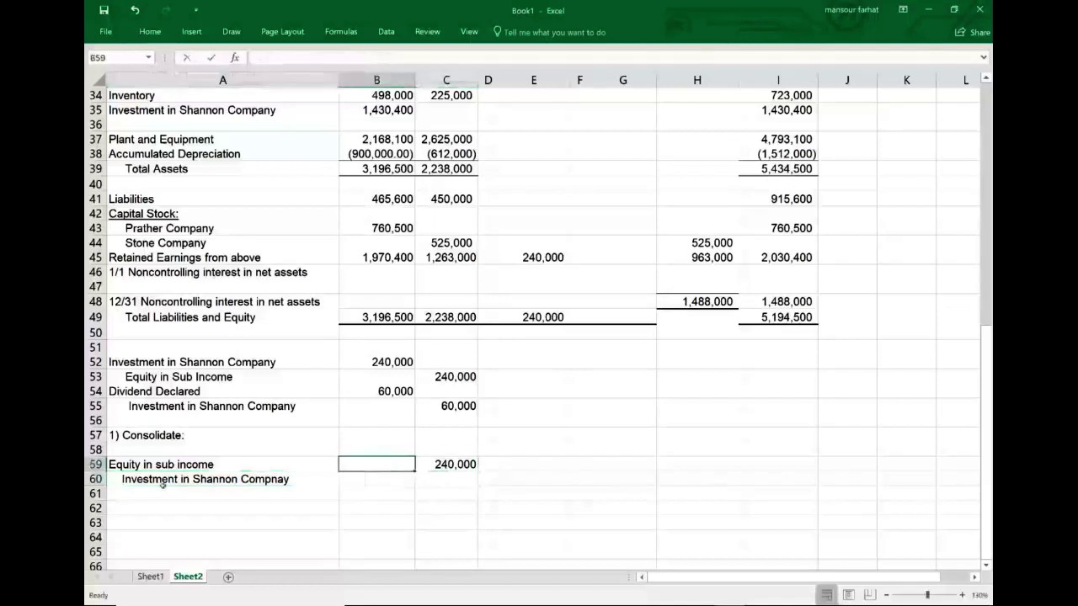
type("24")
type("0")
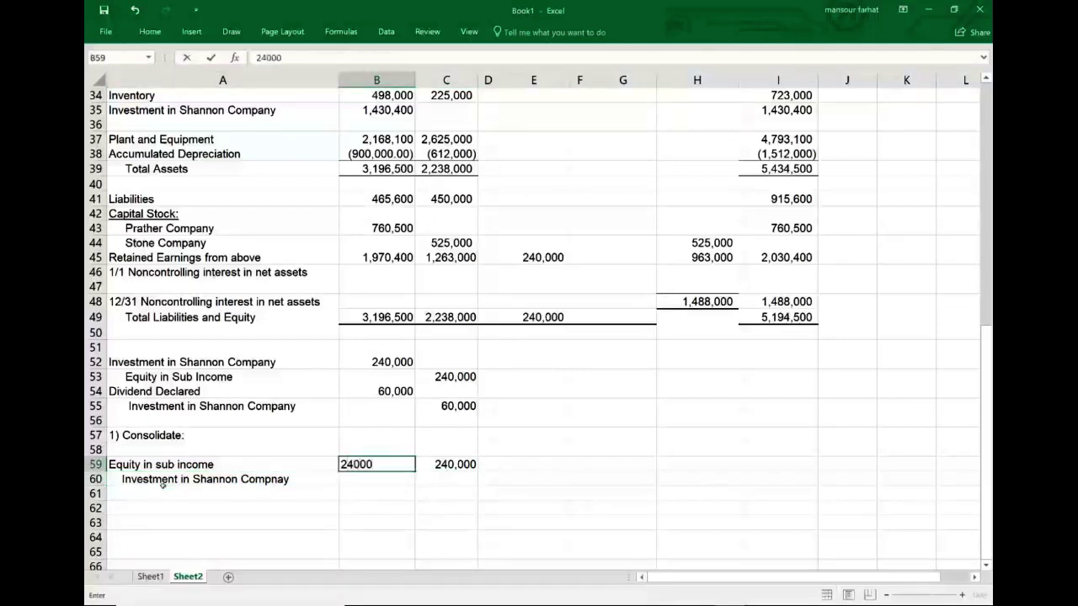
type(",000")
key("Return")
- Clear the amount in C59 and enter 180000 in C60 as the Investment in Shannon credit
key("Right")
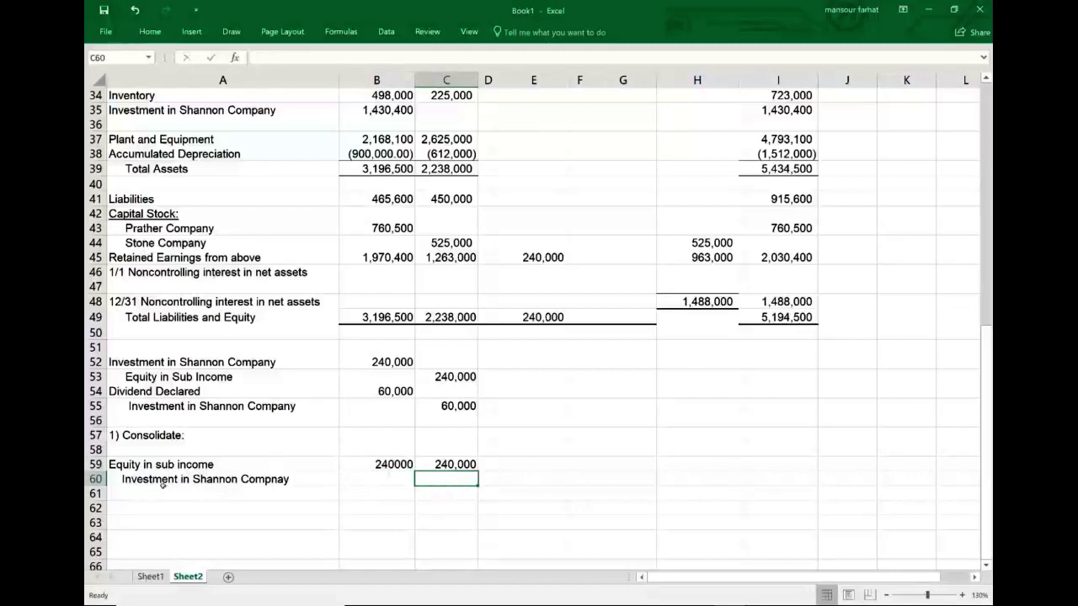
type("1")
key("Up")
key("Delete")
key("Down")
type("180000")
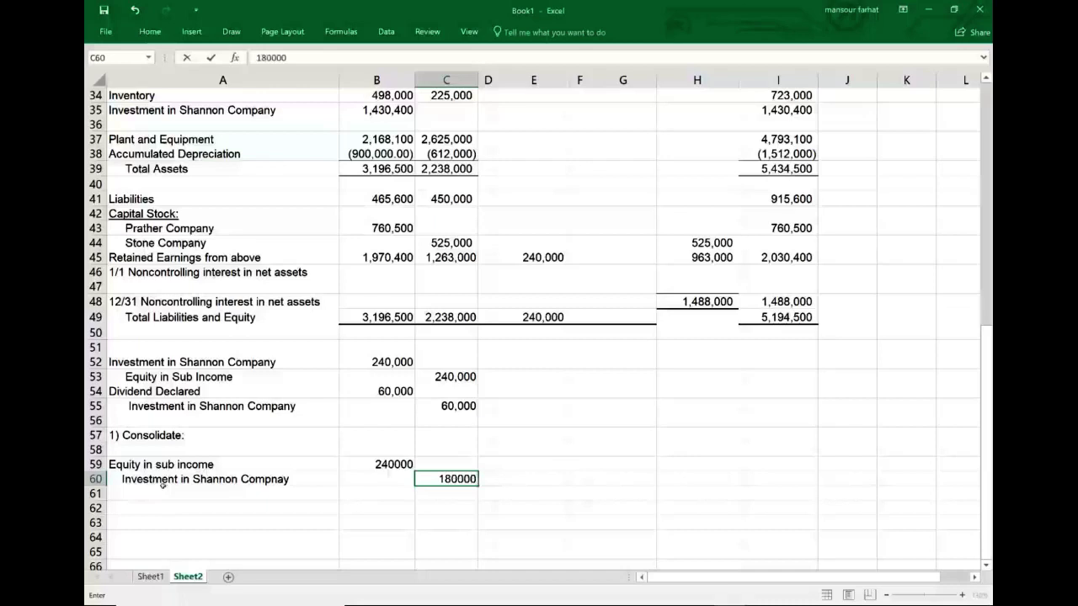
key("Return")
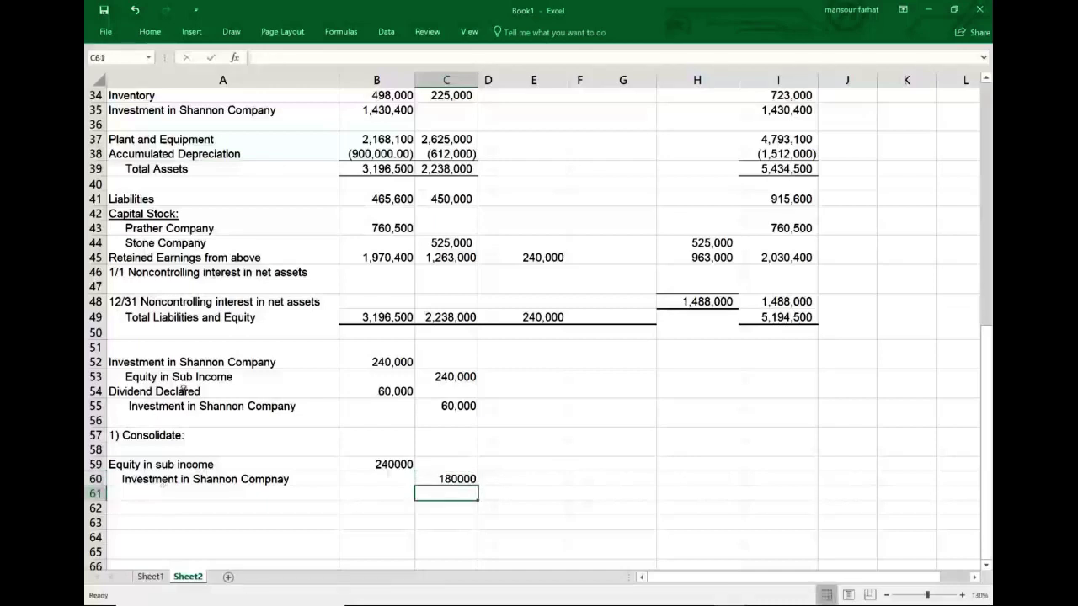
- Color the font red for the Equity in Sub Income line and both Investment in Shannon Company lines in rows 52, 53 and 55
left_click_drag(169, 376, 459, 376)
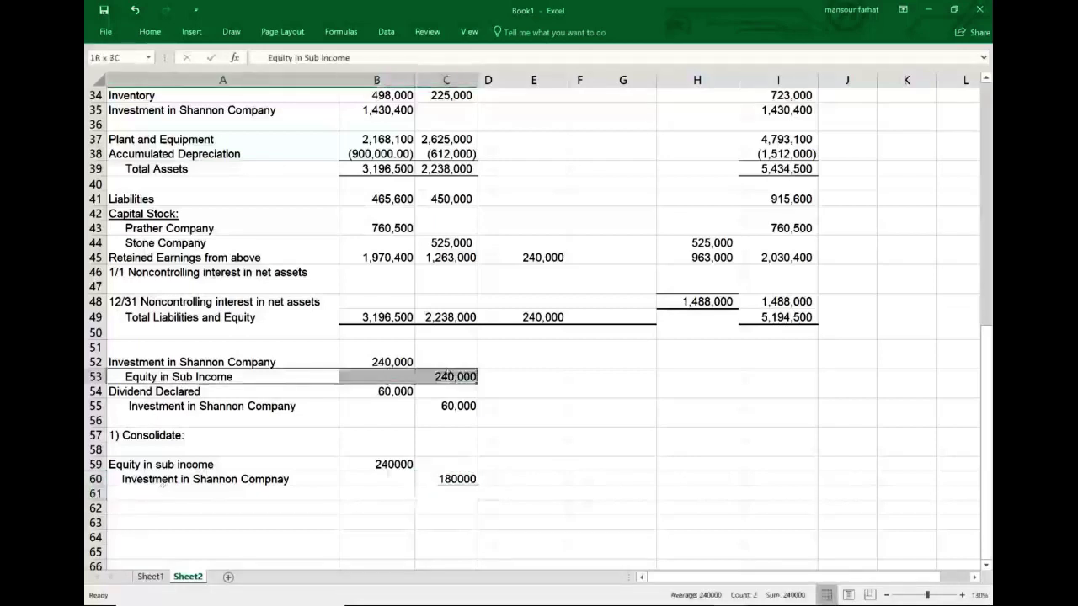
right_click(452, 383)
left_click(528, 411)
left_click_drag(278, 406, 459, 407)
left_click_drag(313, 361, 373, 362)
right_click(373, 362)
left_click(434, 391)
left_click(533, 464)
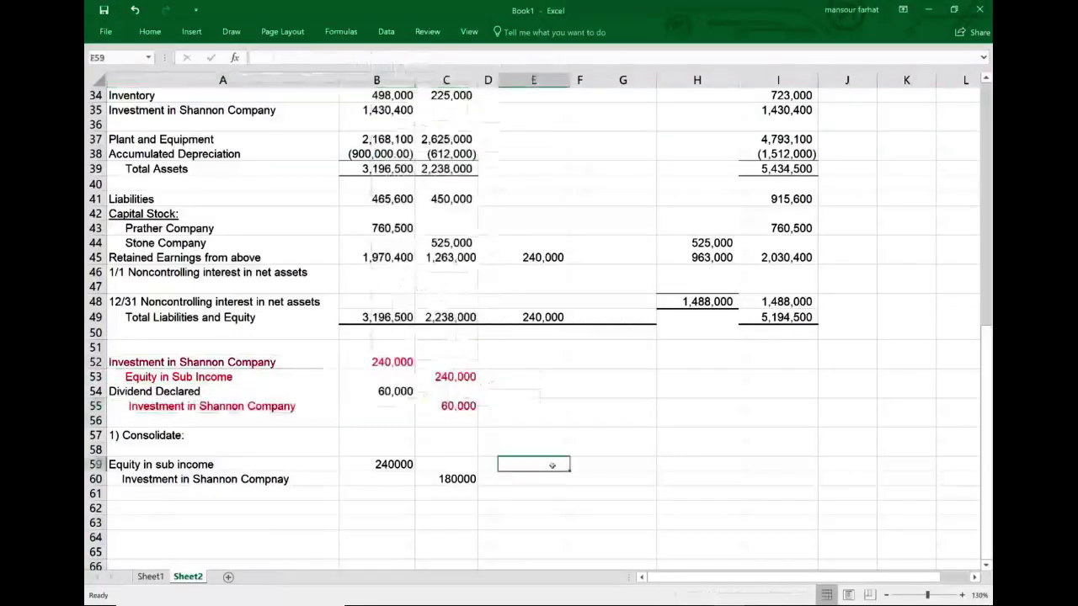
- Enter 180000 in G35 as the Eliminations credit for Investment in Shannon Company and check the consolidated balance in I35
scroll(576, 475, "up", 4)
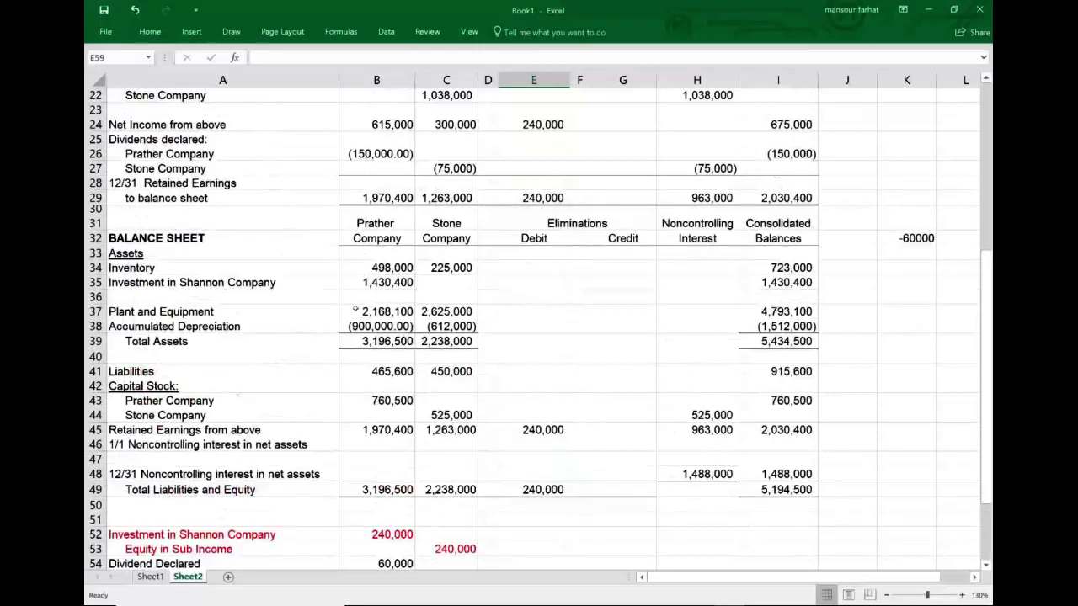
left_click(373, 283)
left_click(623, 286)
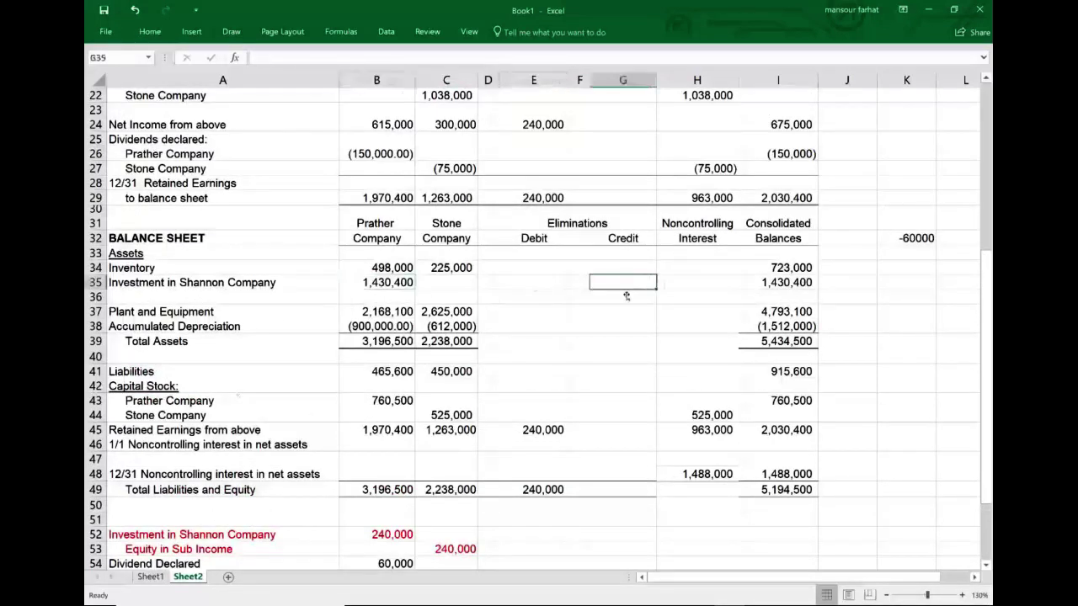
type("180000")
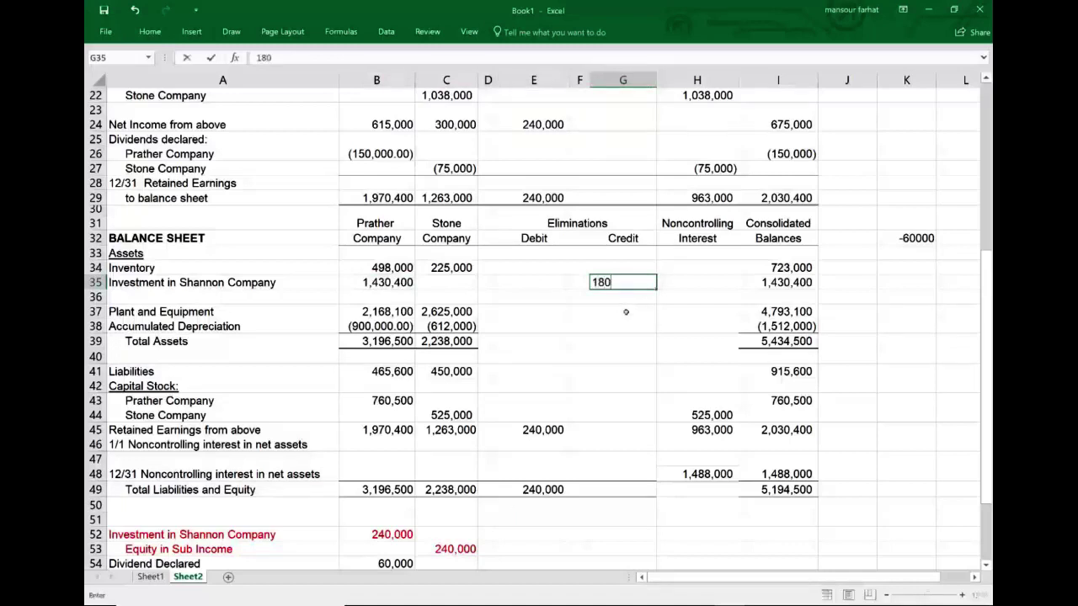
key("ctrl+Return")
key("Return")
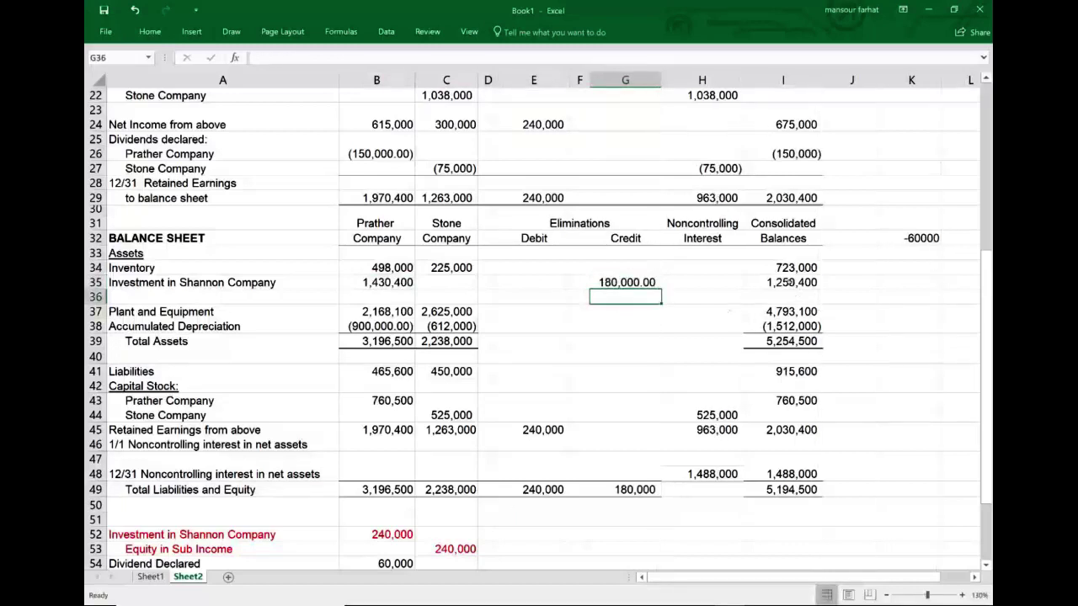
left_click(788, 283)
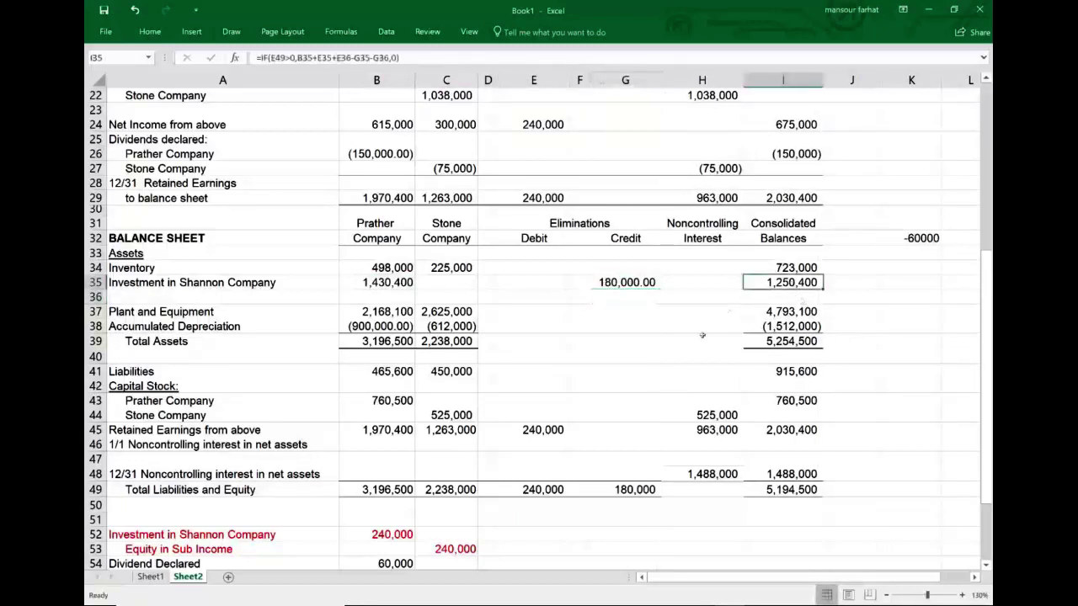
- Add an indented "Dividend Declared" line in A61 with a credit of 60000 in C61, reversing the dividend entry in row 54
scroll(702, 335, "down", 4)
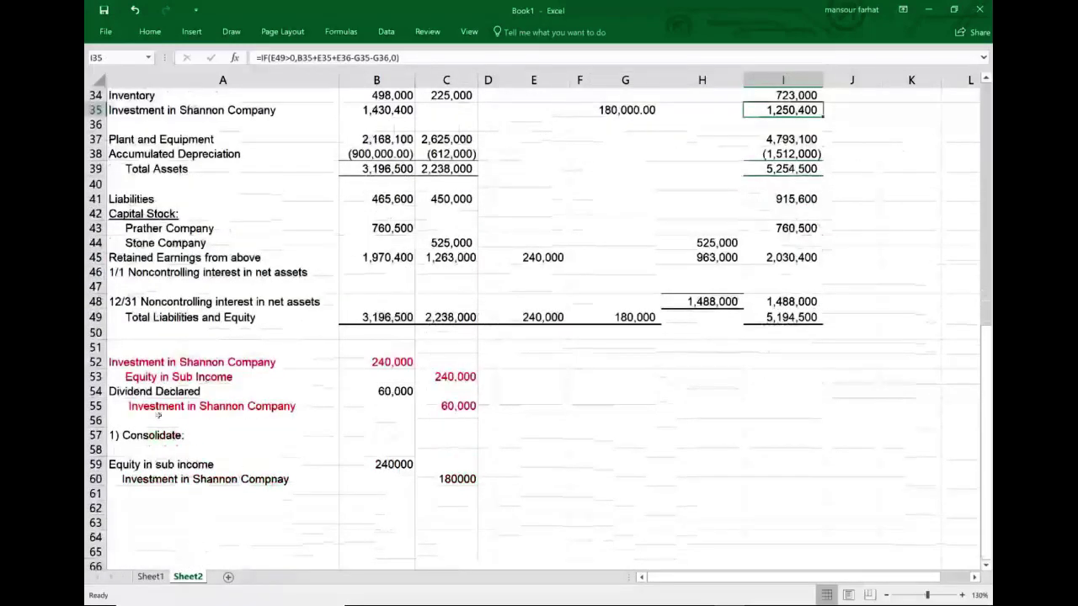
left_click_drag(124, 391, 379, 406)
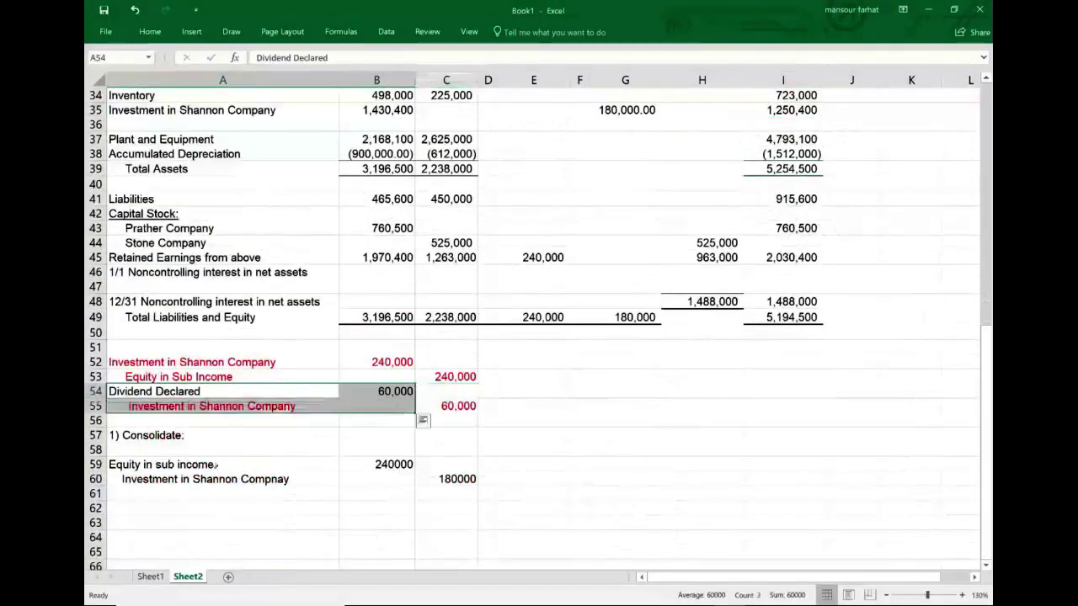
left_click(177, 494)
type("Divid")
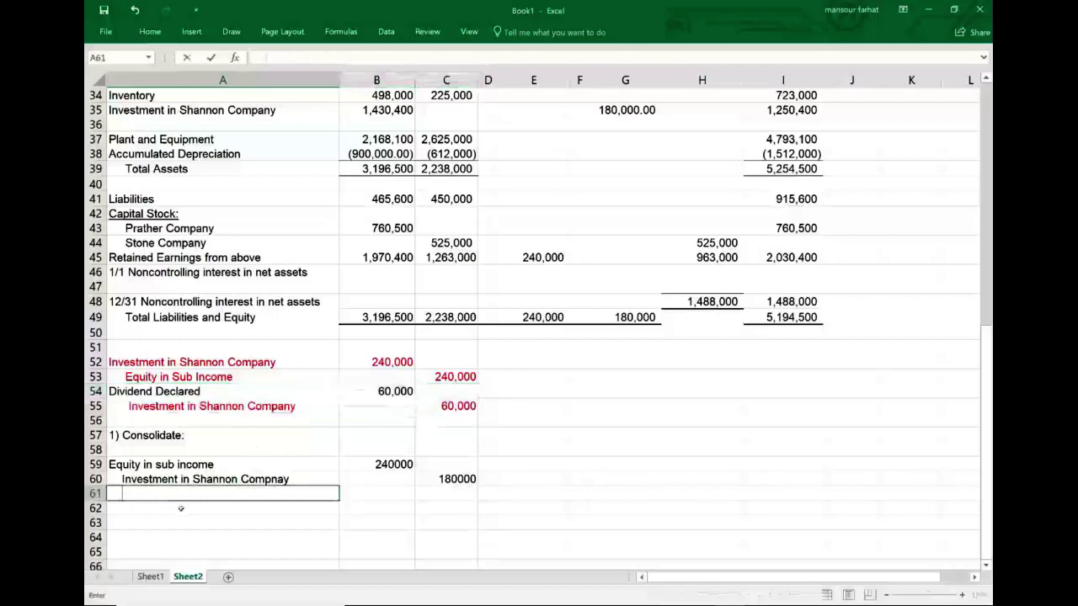
type("e")
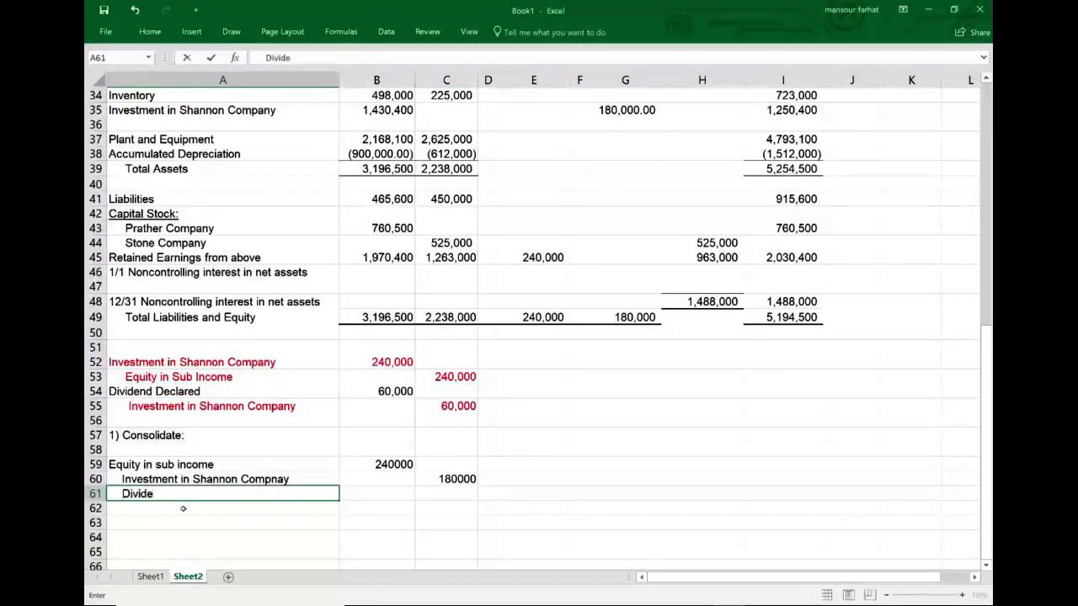
type("nd Declared")
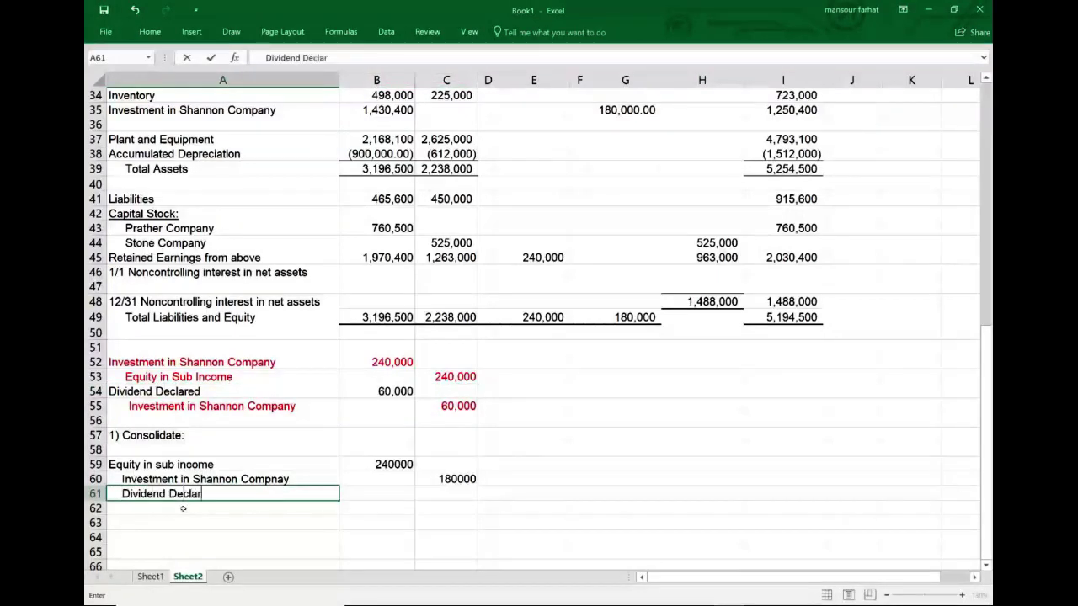
key("Tab")
key("Tab")
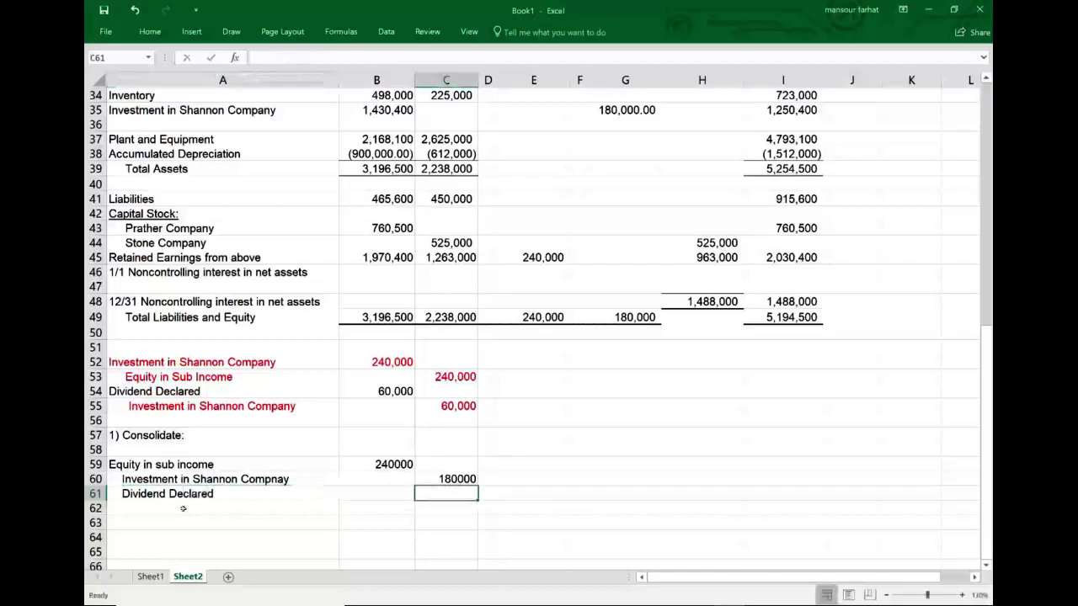
type("60000")
key("Return")
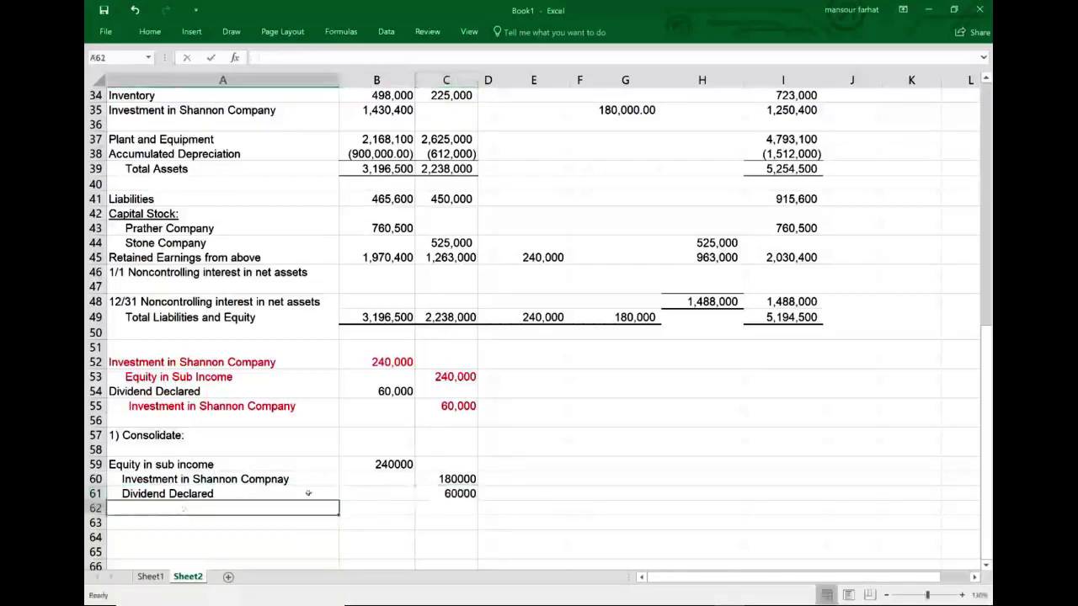
- Enter 60000 in G27 as the Eliminations credit for Stone Company's dividends declared in the retained earnings statement
scroll(370, 489, "up", 11)
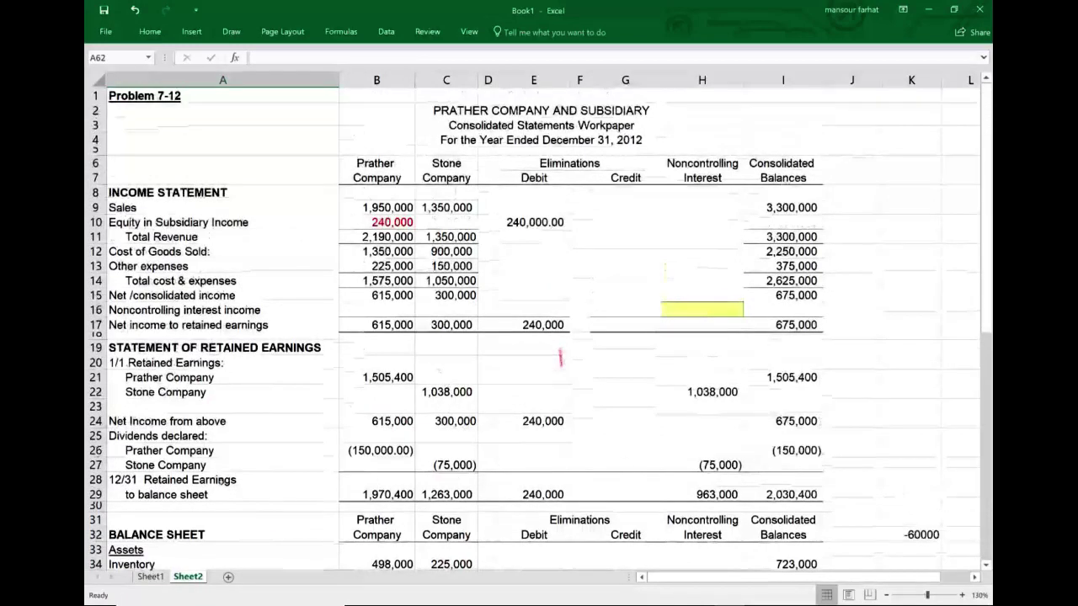
left_click(440, 465)
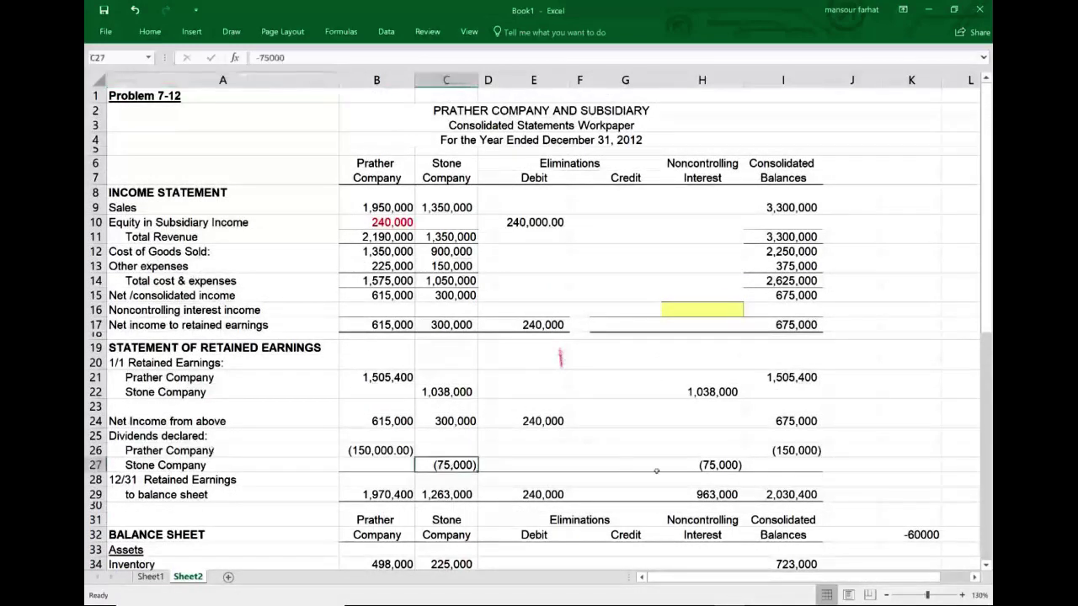
left_click(654, 466)
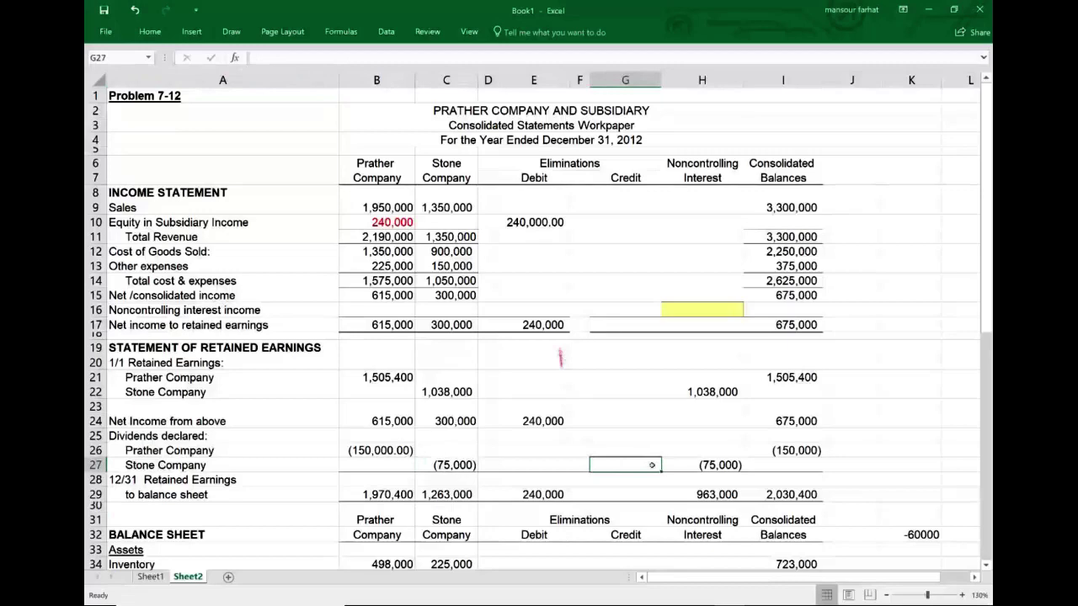
type("60000")
key("Return")
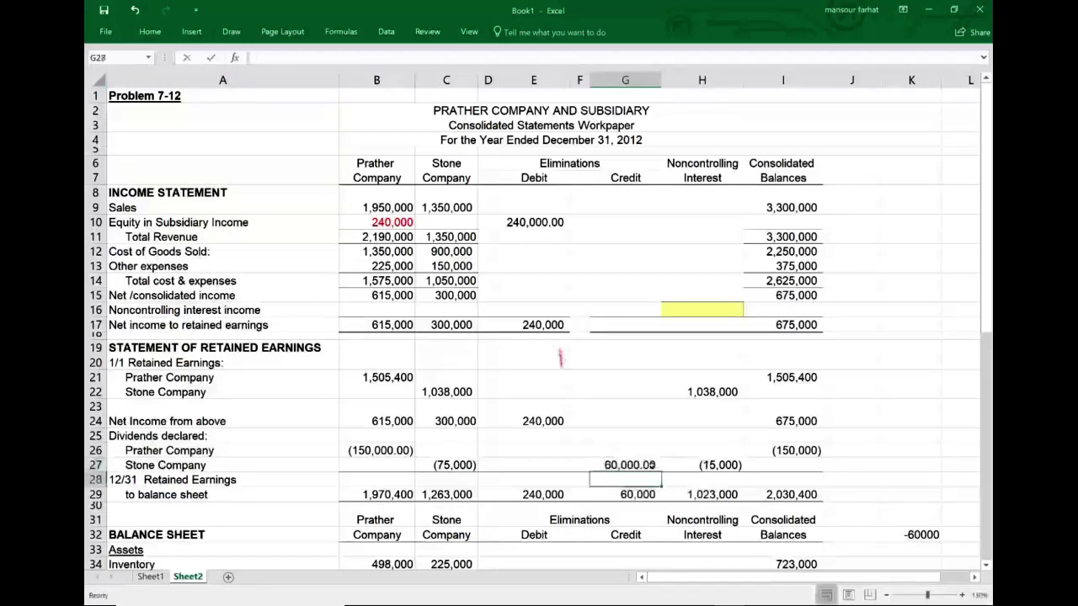
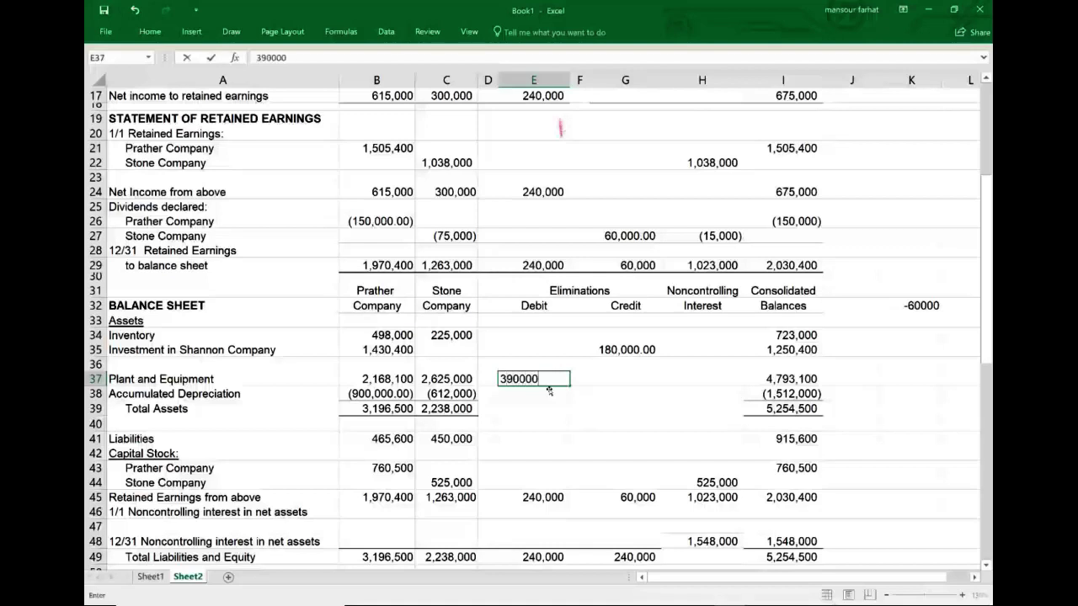
- Enter 390000 in E37 as the Eliminations debit for Plant and Equipment
key("Return")
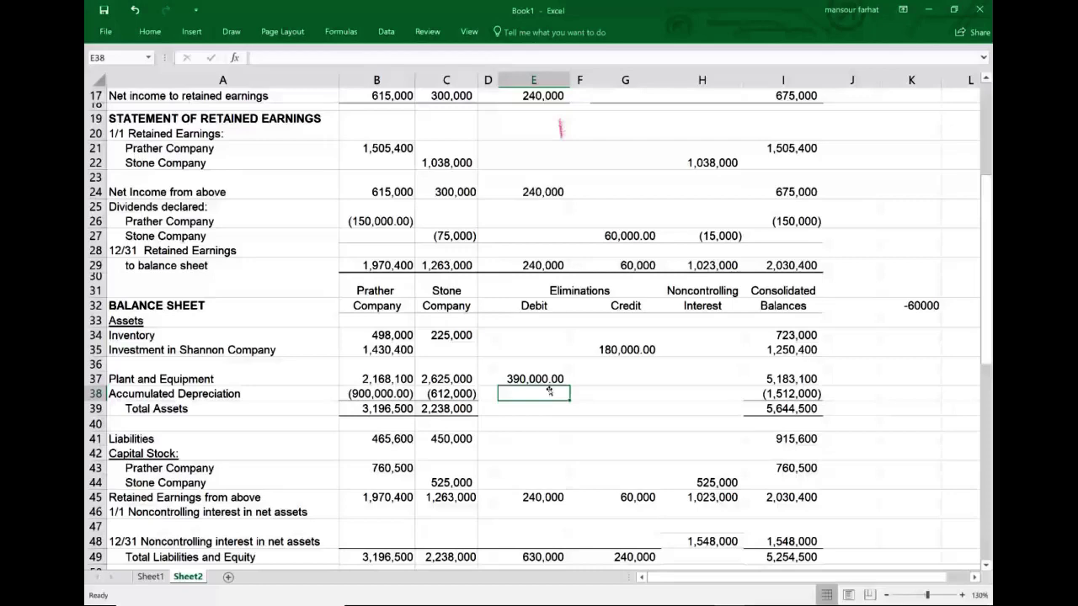
- Enter 120000 in E21 as the Eliminations debit for Prather Company's 1/1 retained earnings
scroll(549, 391, "up", 2)
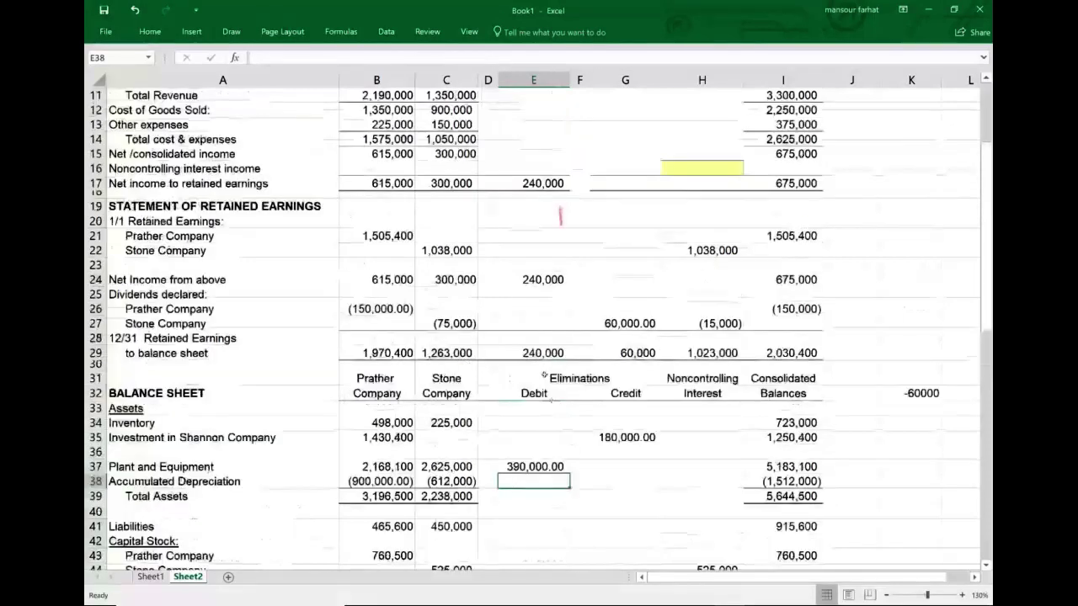
left_click(534, 240)
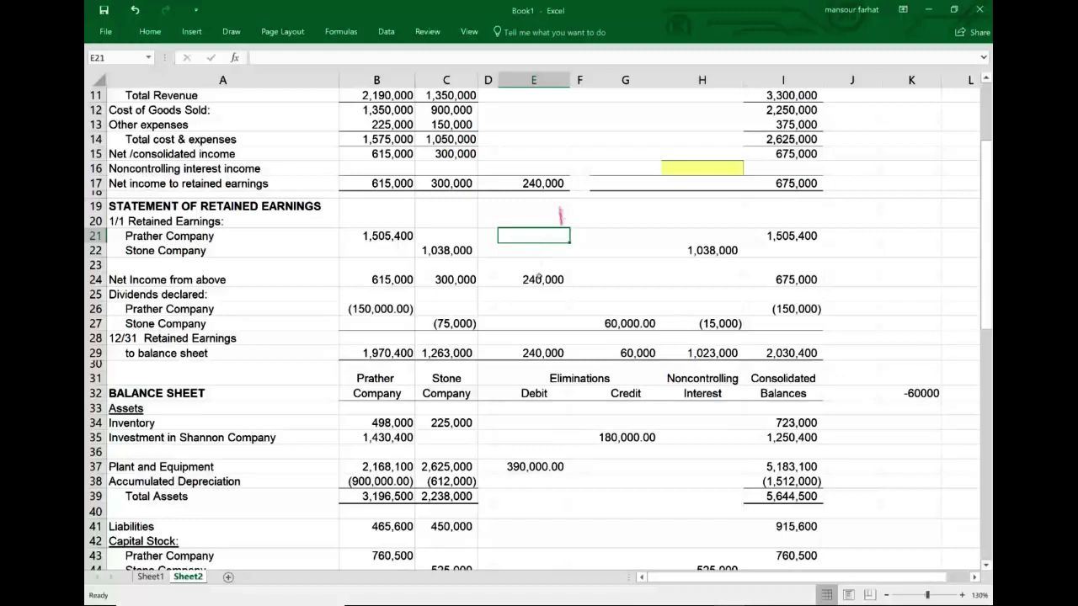
type("120")
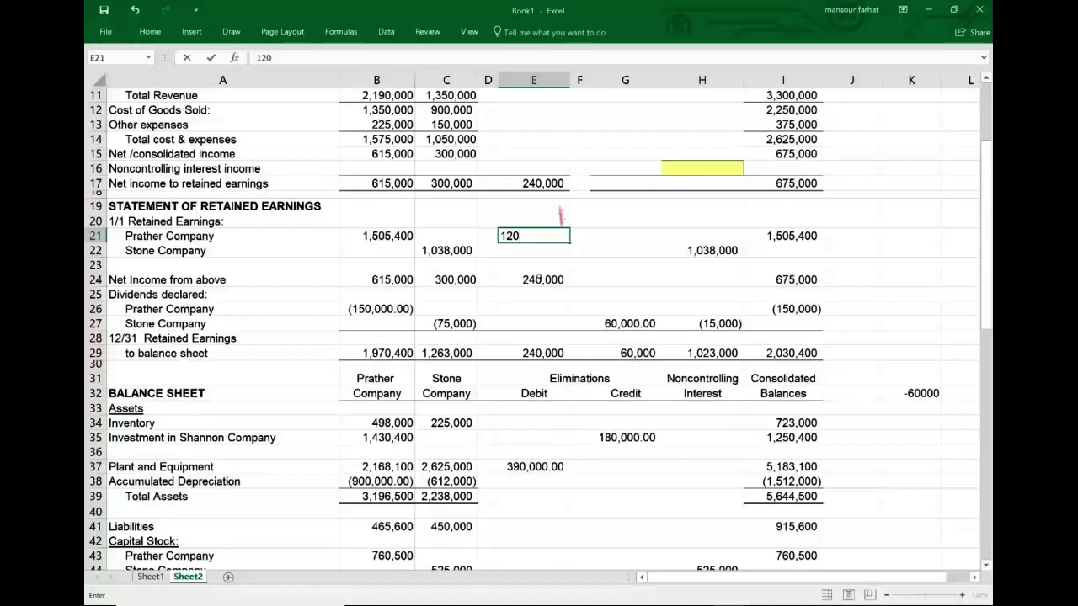
type("000")
key("Return")
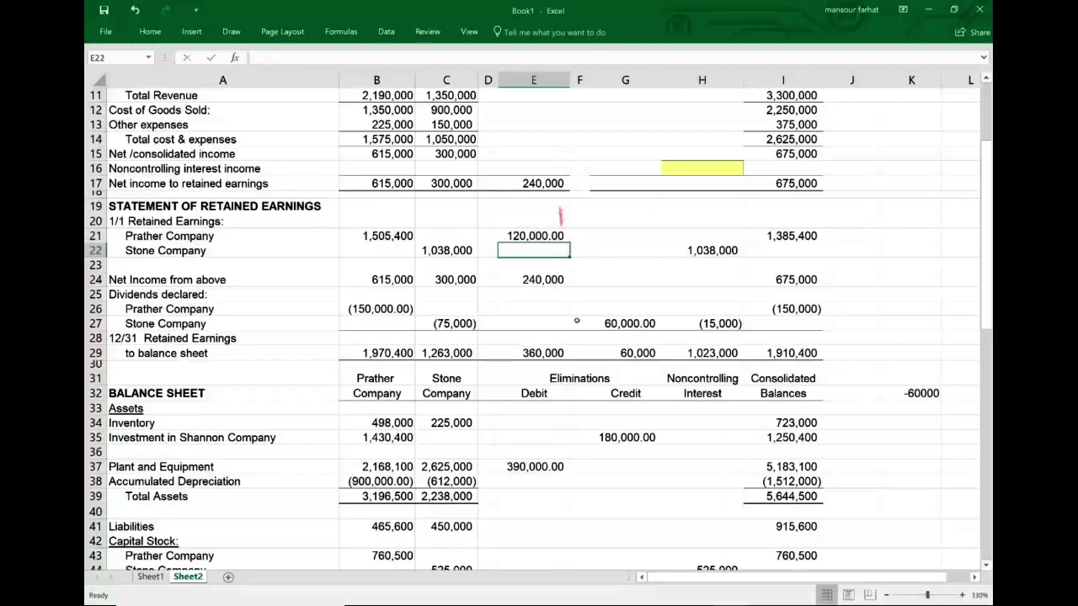
- Enter 30000 in E46 as the Eliminations debit for the 1/1 noncontrolling interest in net assets
scroll(577, 321, "down", 6)
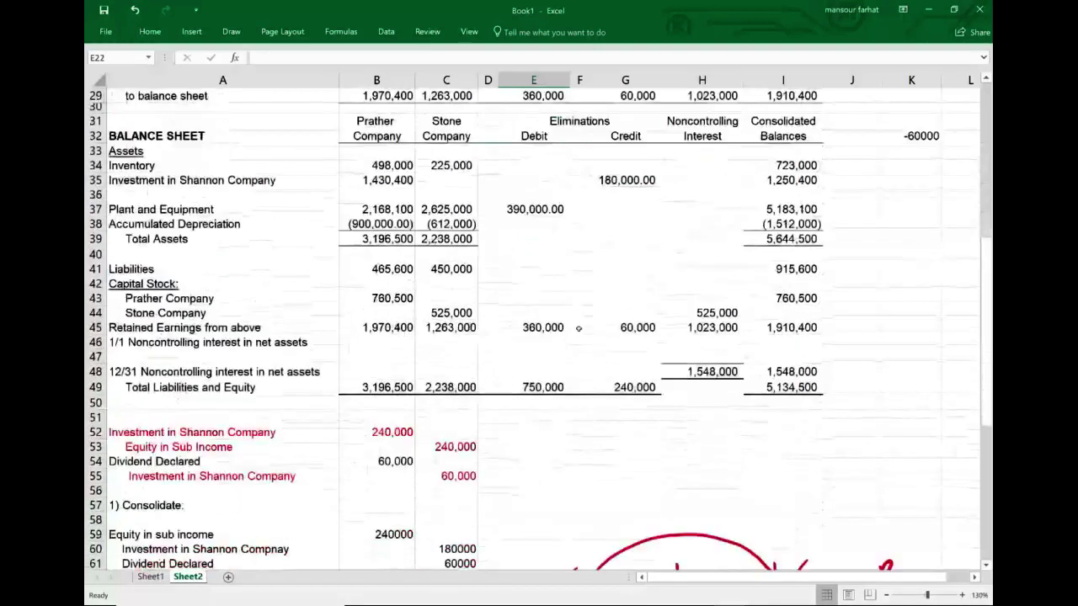
left_click(543, 344)
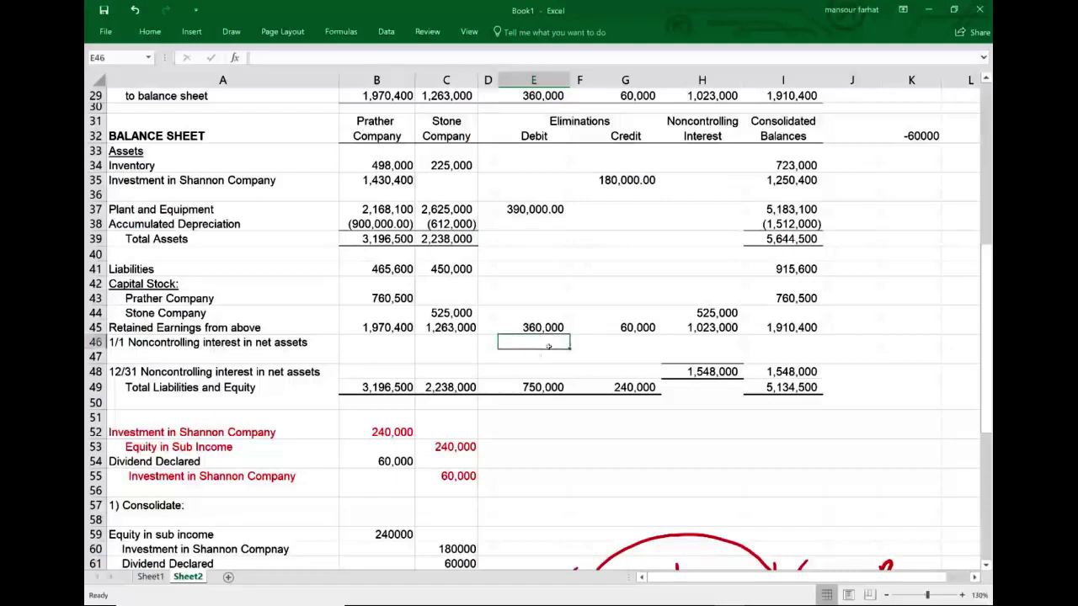
type("30000")
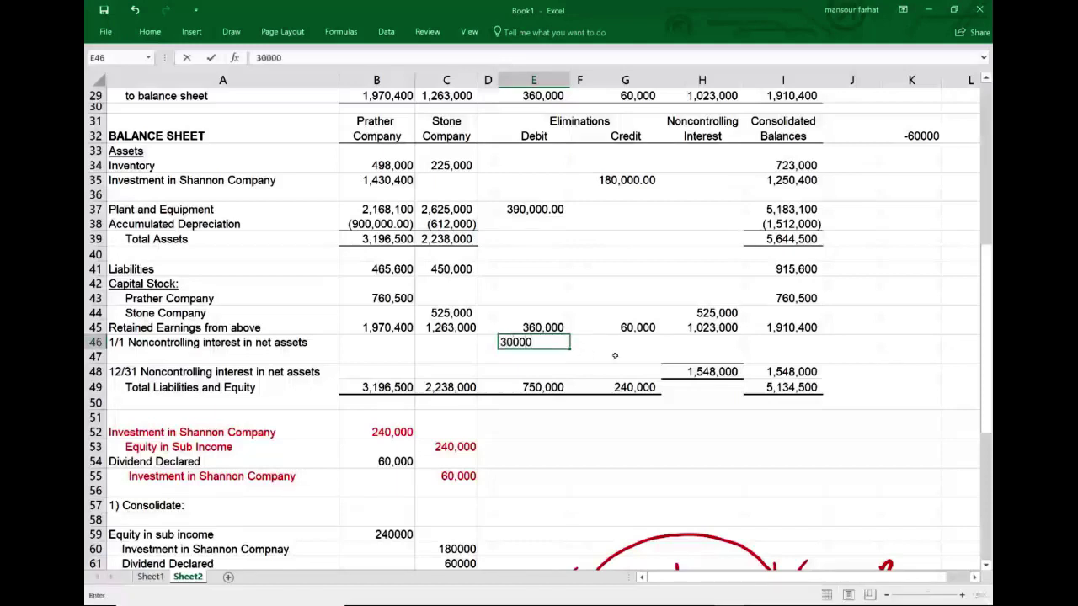
key("Return")
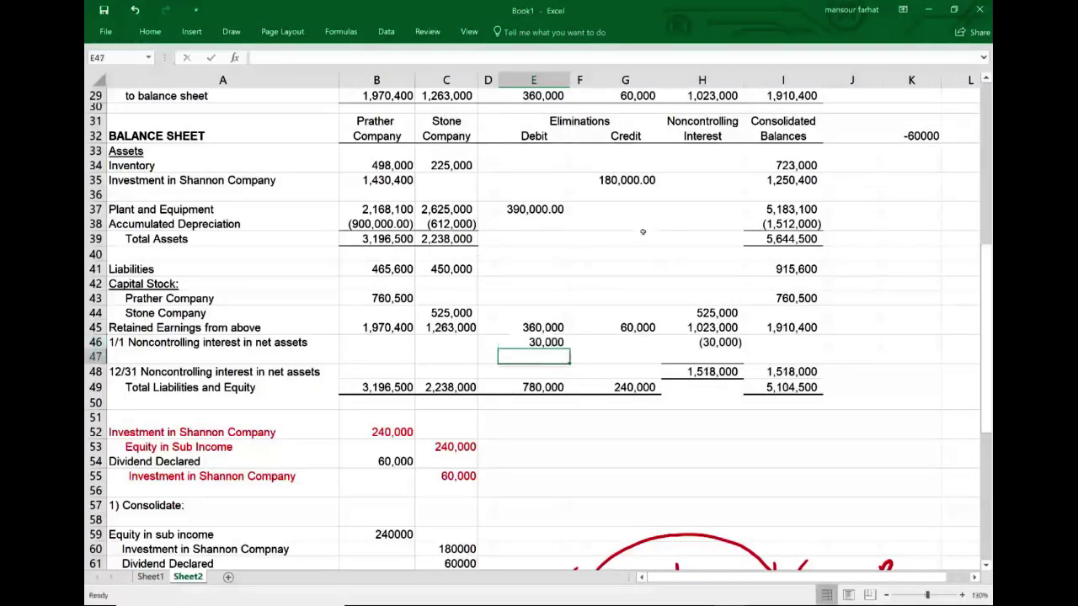
- Enter 540,000 in G38 as the Eliminations credit for Accumulated Depreciation
left_click(628, 212)
left_click(633, 228)
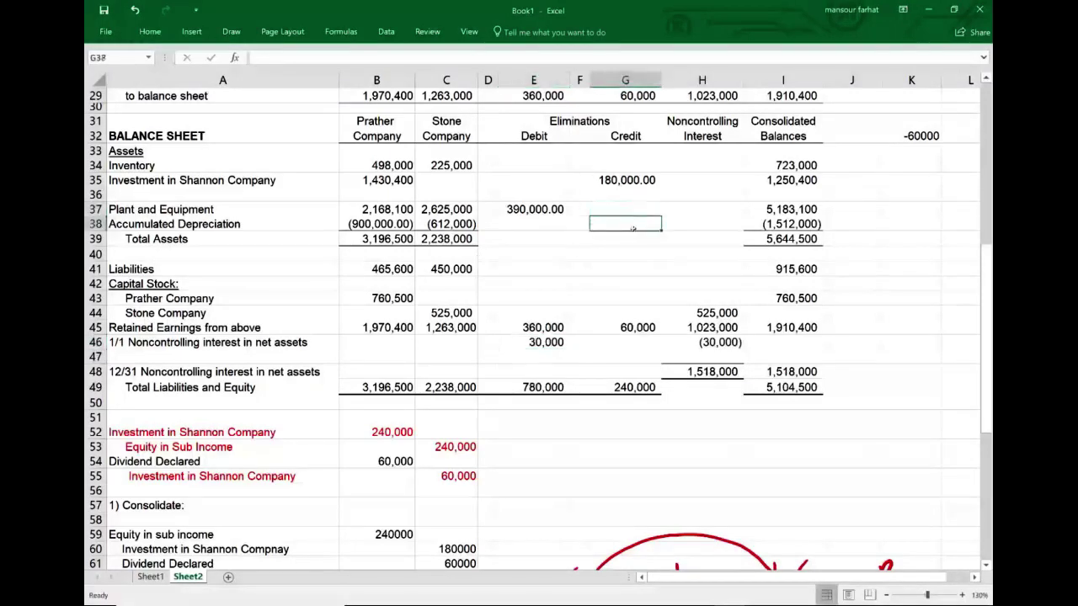
type("540")
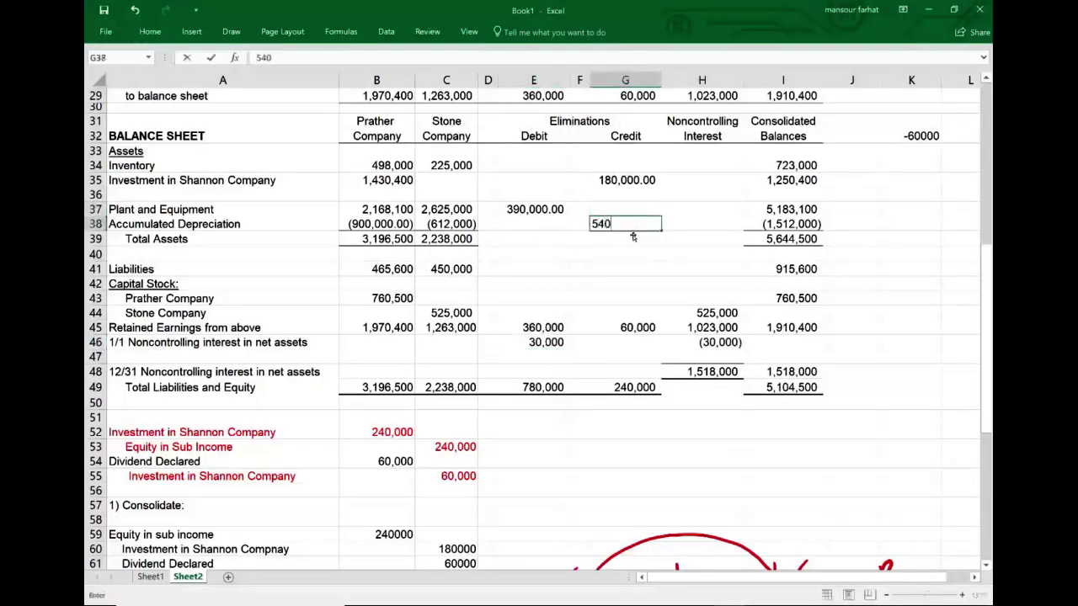
type(",000")
key("Return")
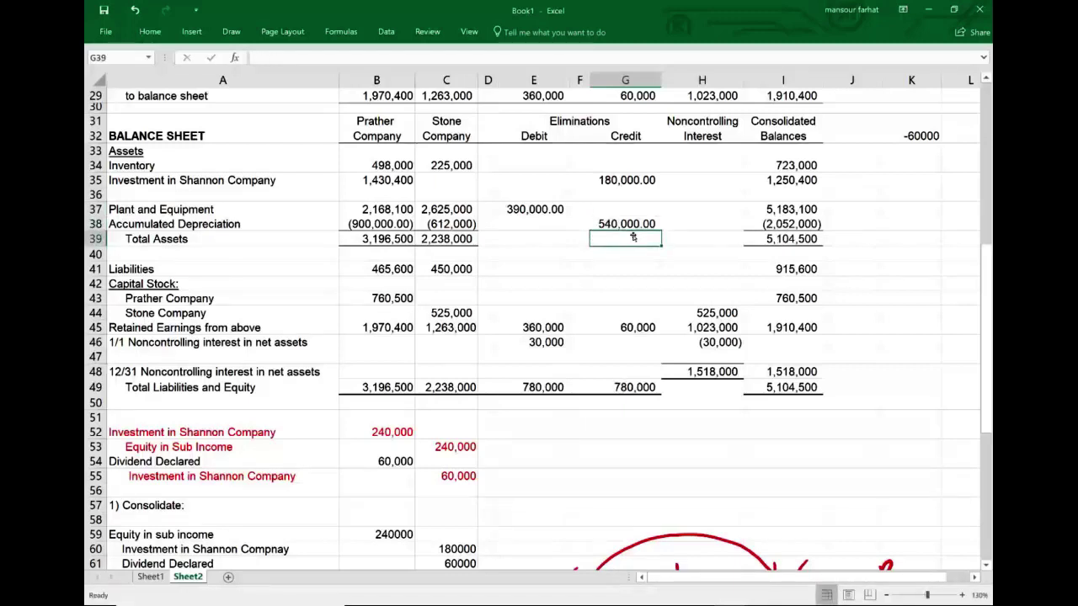
- Enter 30000 in E38 as the Eliminations debit for Accumulated Depreciation, reversing the excess depreciation
left_click(529, 225)
type("30000")
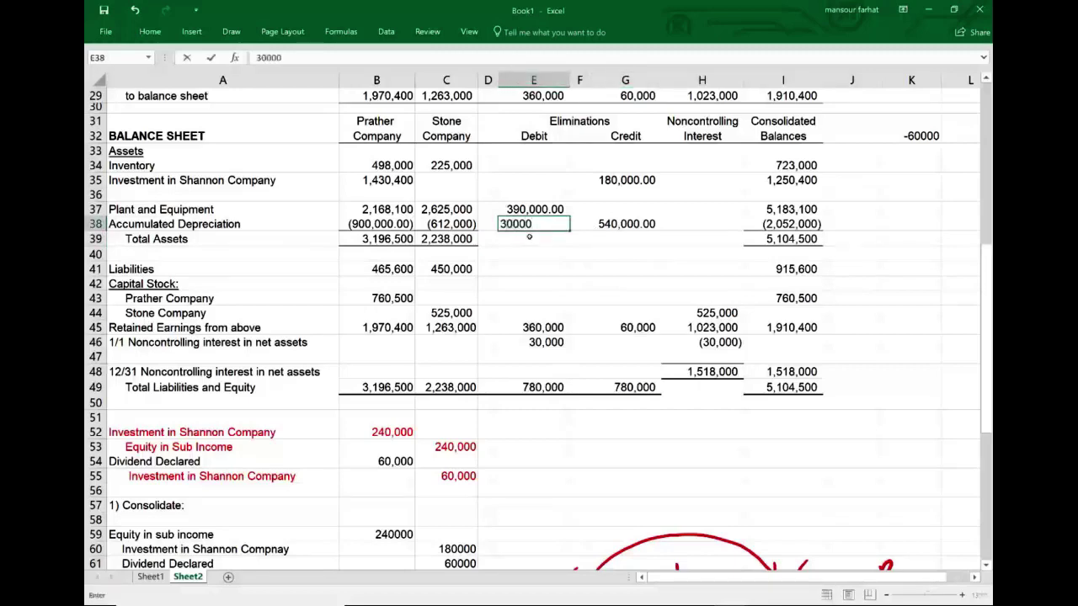
key("Return")
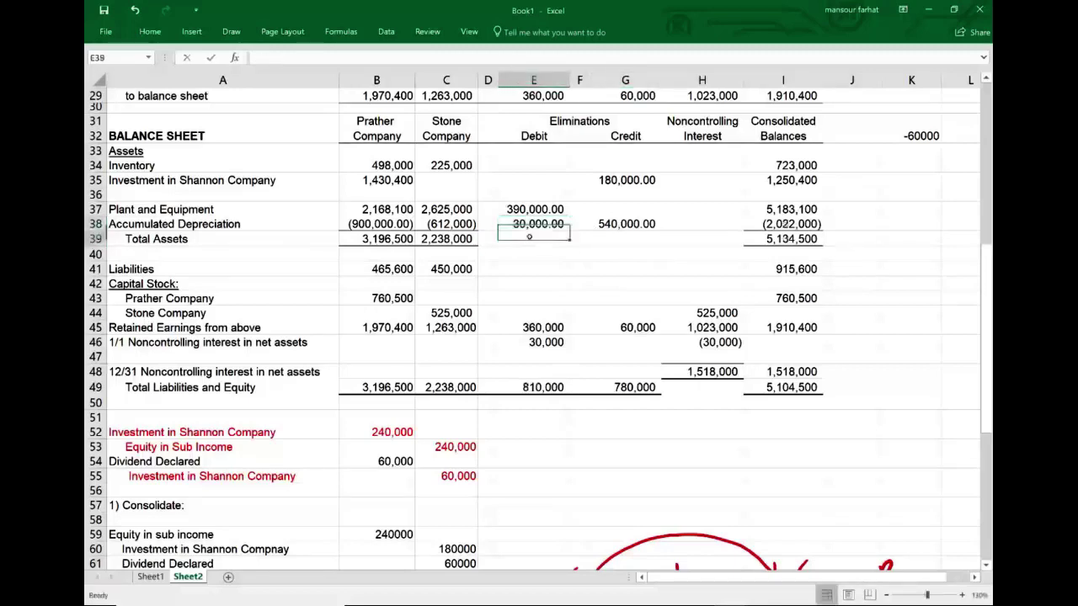
- Enter 15000 in G13 as the Eliminations credit for Other expenses in the income statement
scroll(650, 312, "up", 7)
scroll(650, 313, "up", 3)
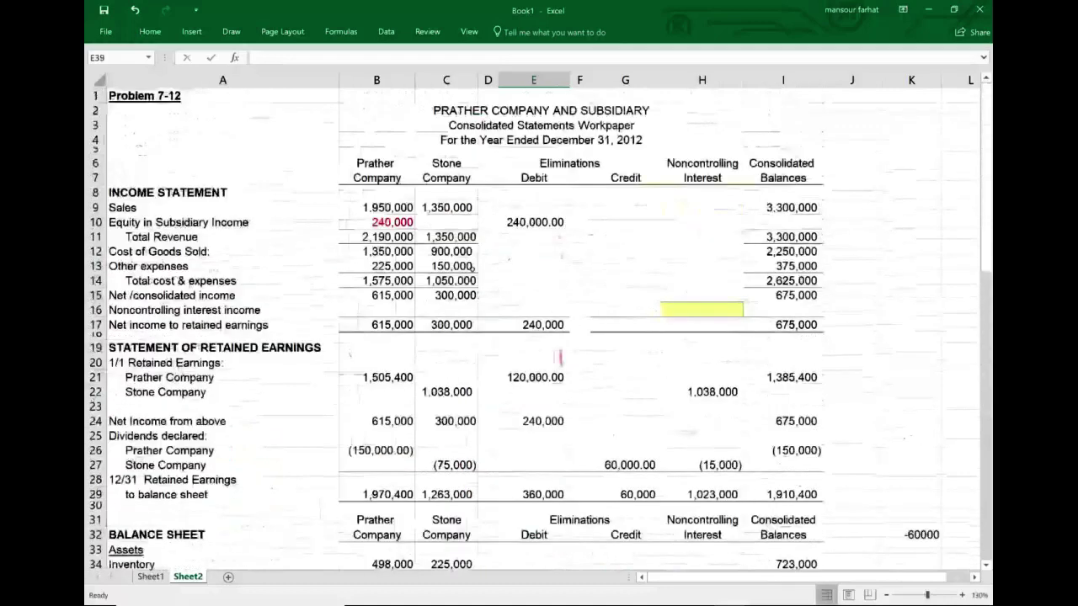
left_click(165, 268)
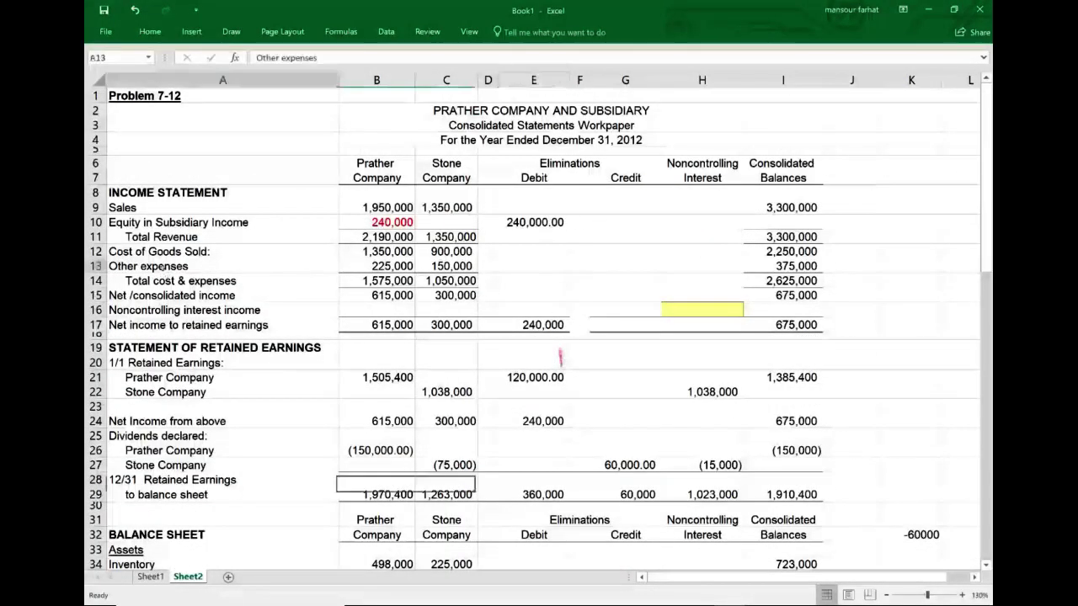
left_click(633, 271)
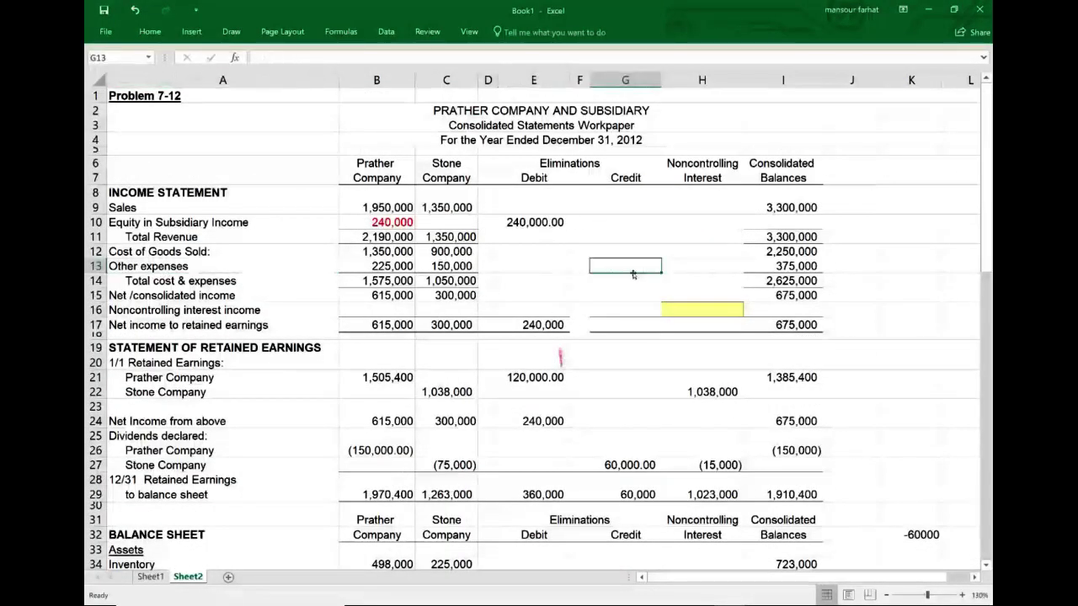
type("15000")
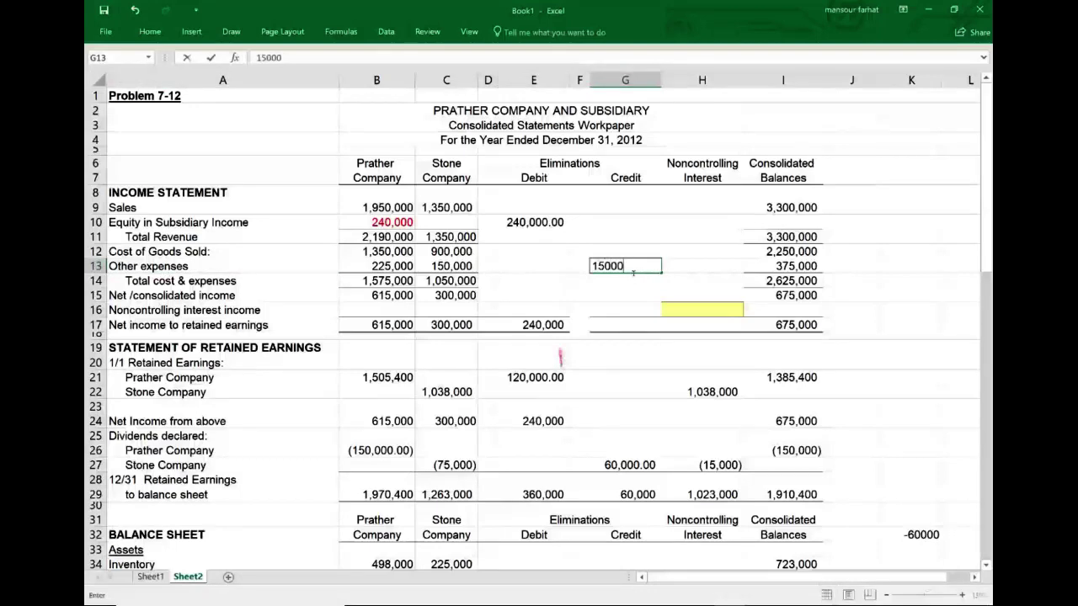
key("Return")
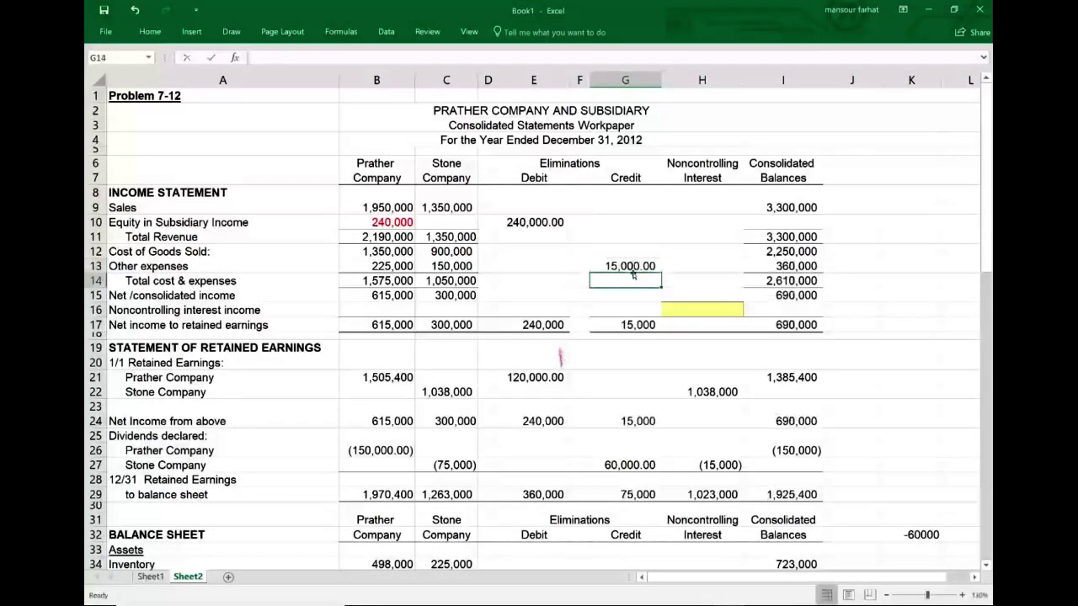
- Enter 12,000 in G21 as the Eliminations credit for Prather Company's 1/1 retained earnings
left_click(618, 380)
type("12")
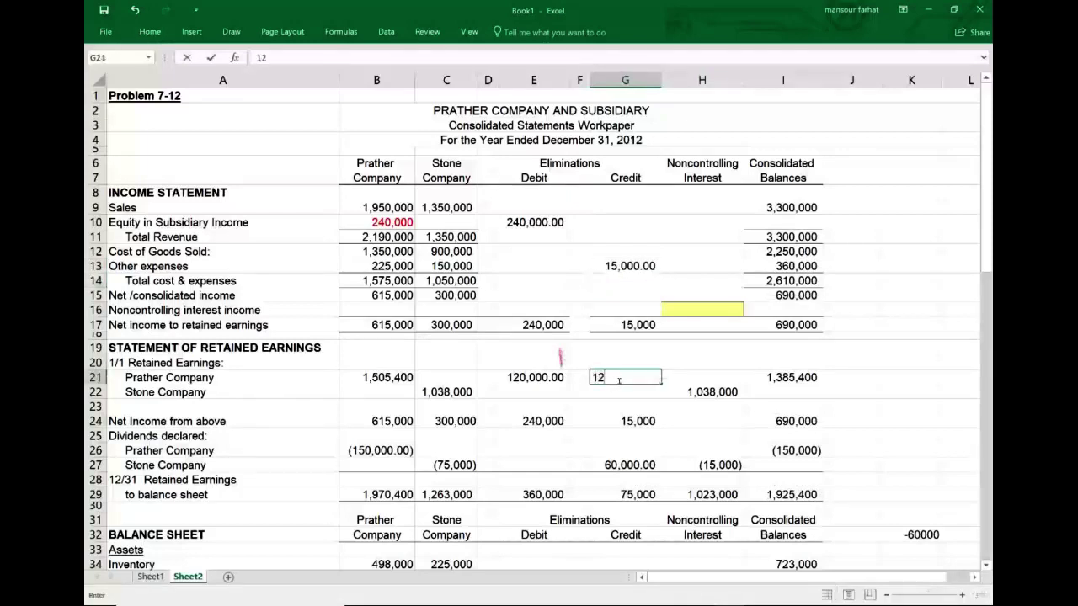
type(",00000")
key("Return")
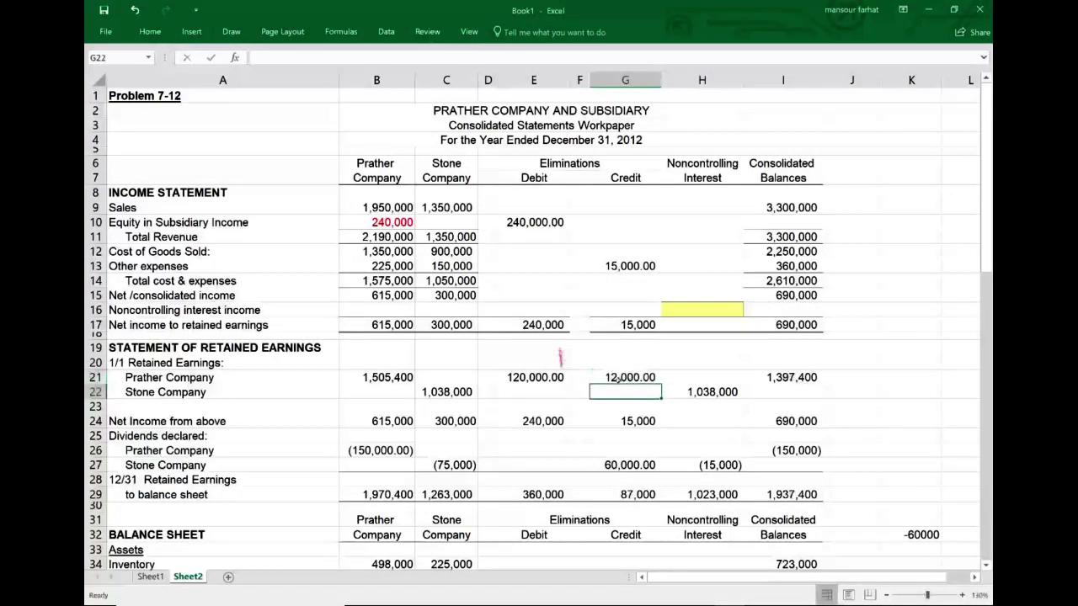
- Enter 3000 in G46 as the Eliminations credit for the 1/1 noncontrolling interest in net assets
scroll(615, 381, "down", 8)
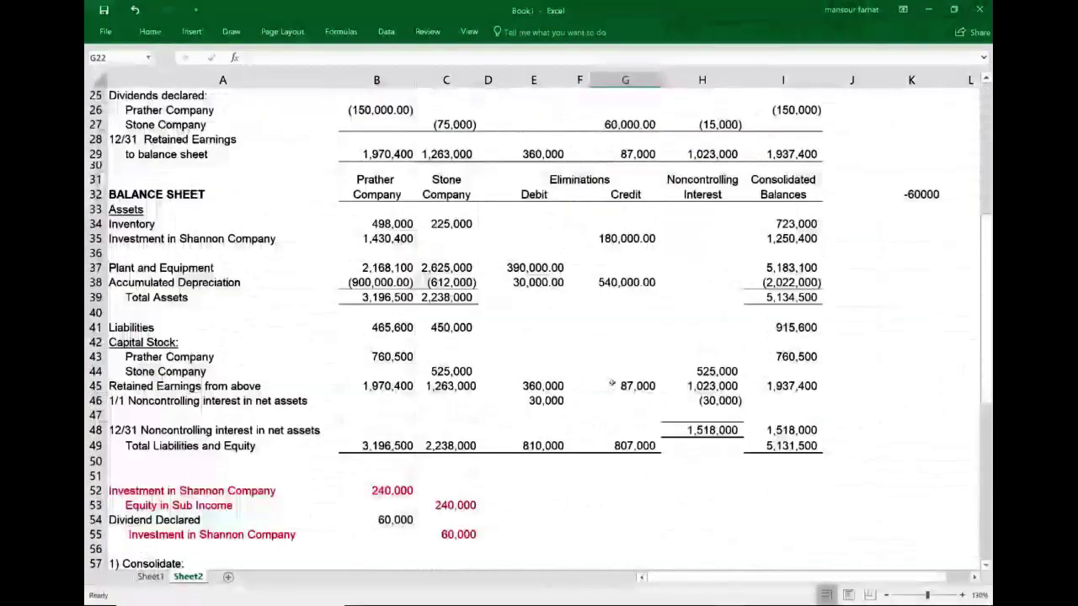
left_click(634, 402)
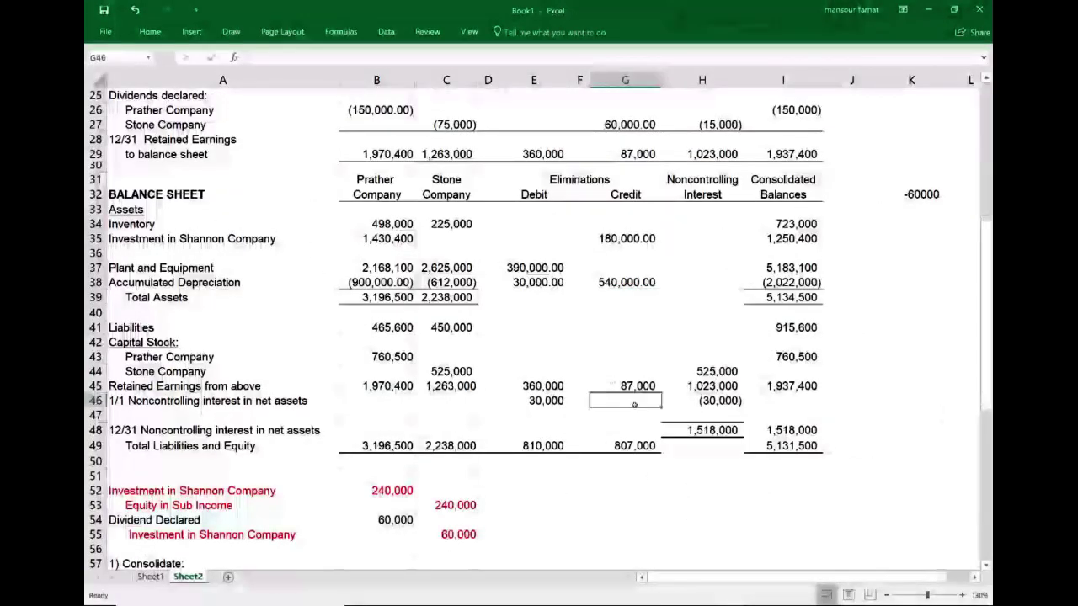
type("3000")
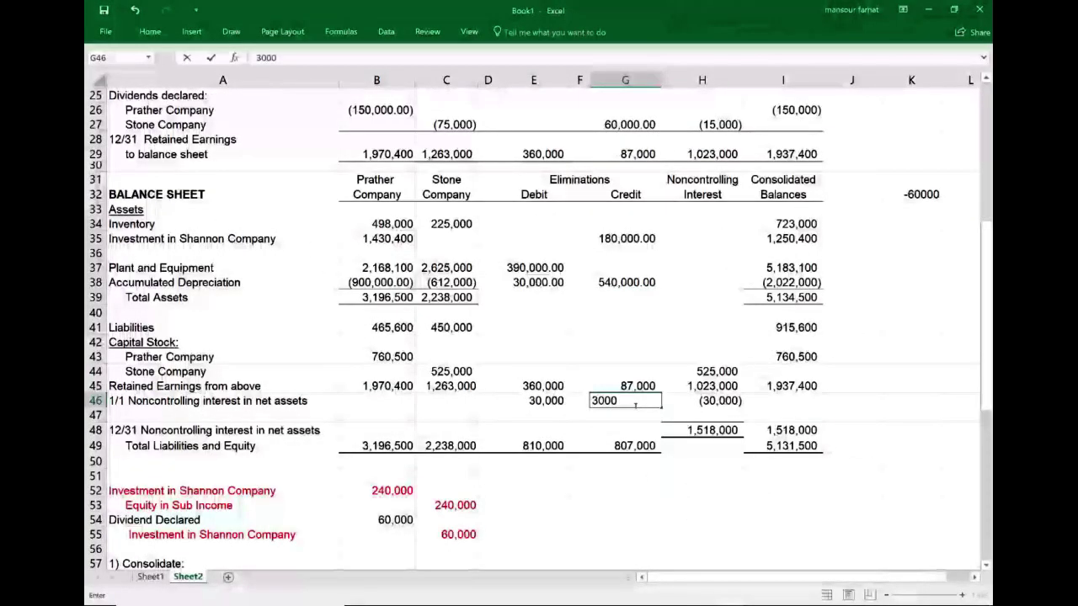
key("Return")
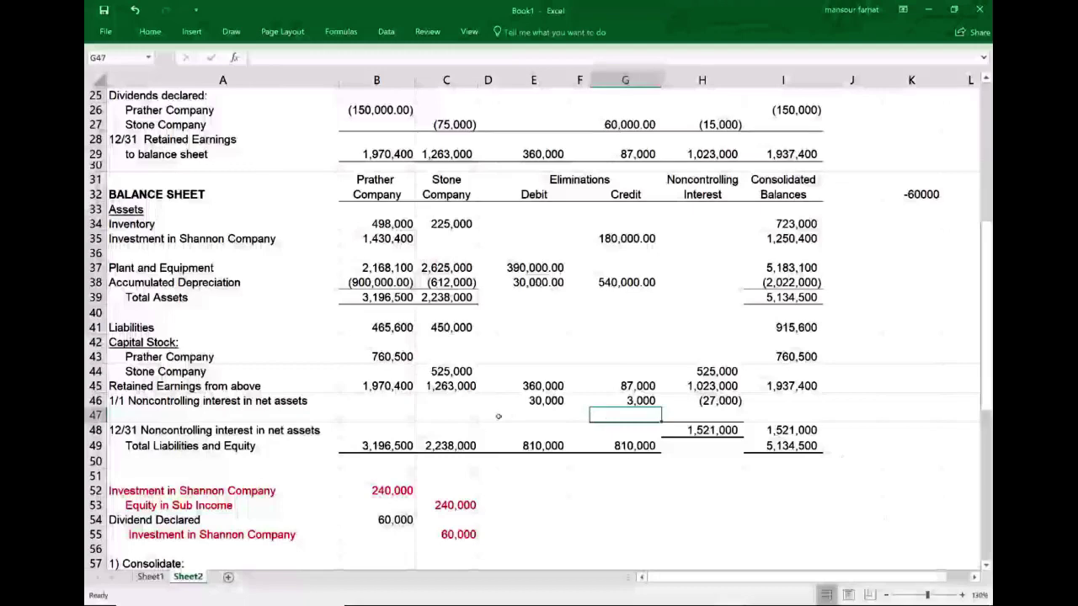
- Switch to the PowerPoint presentation, start the slide show from the current slide and advance to worksheet entry 4 on slide 7-42
scroll(897, 348, "down", 1)
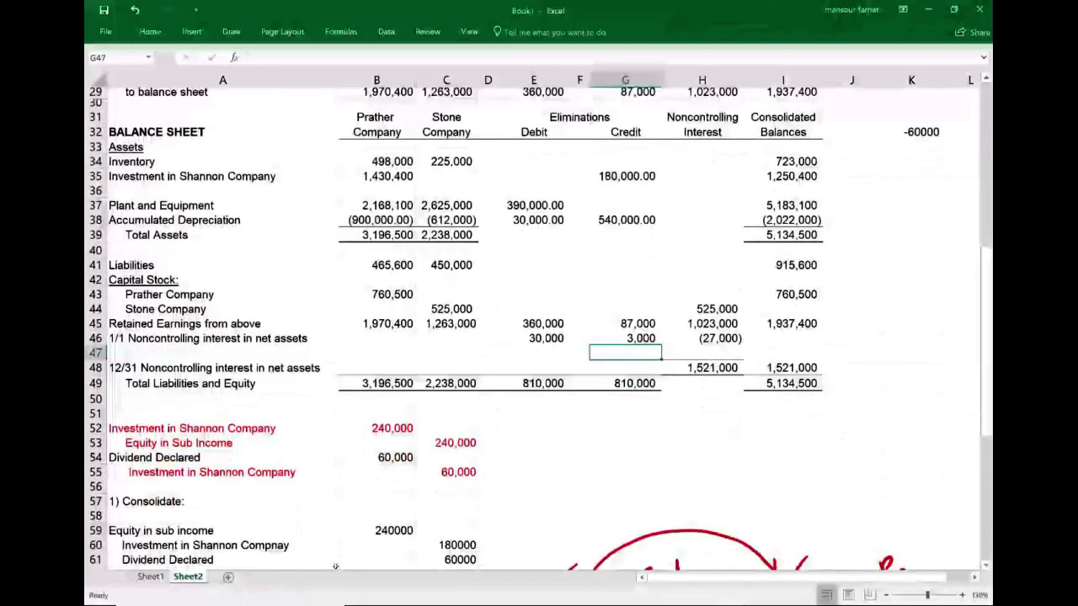
mouse_move(311, 605)
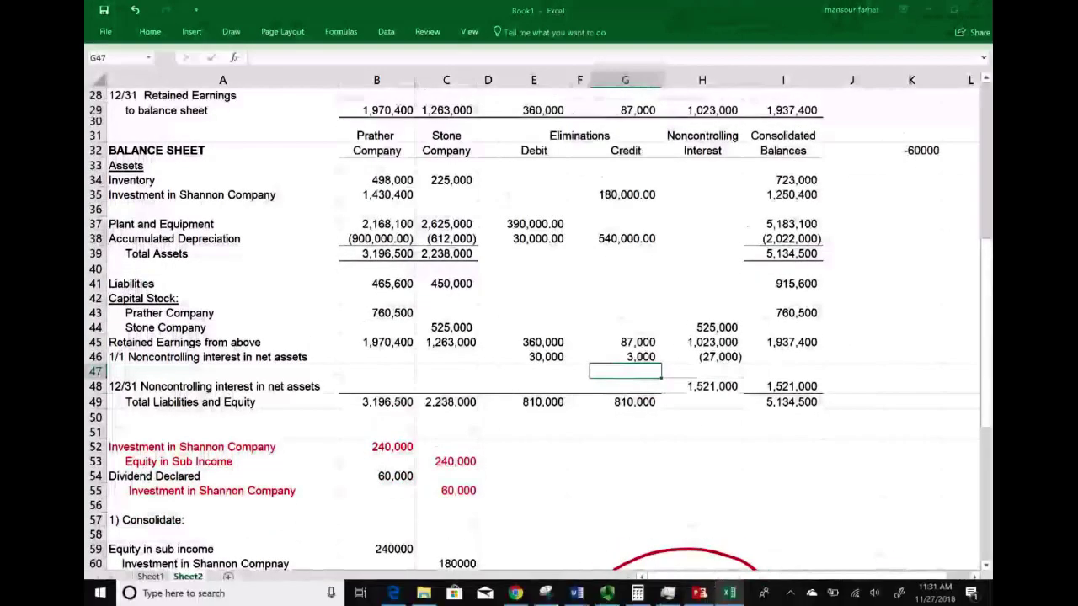
left_click(699, 592)
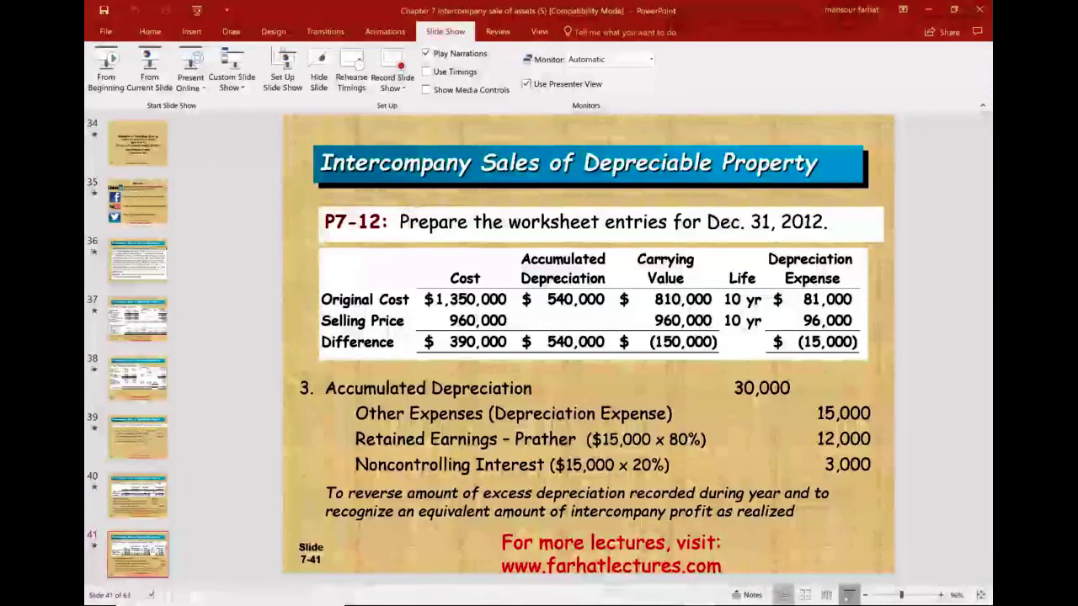
key("shift+F5")
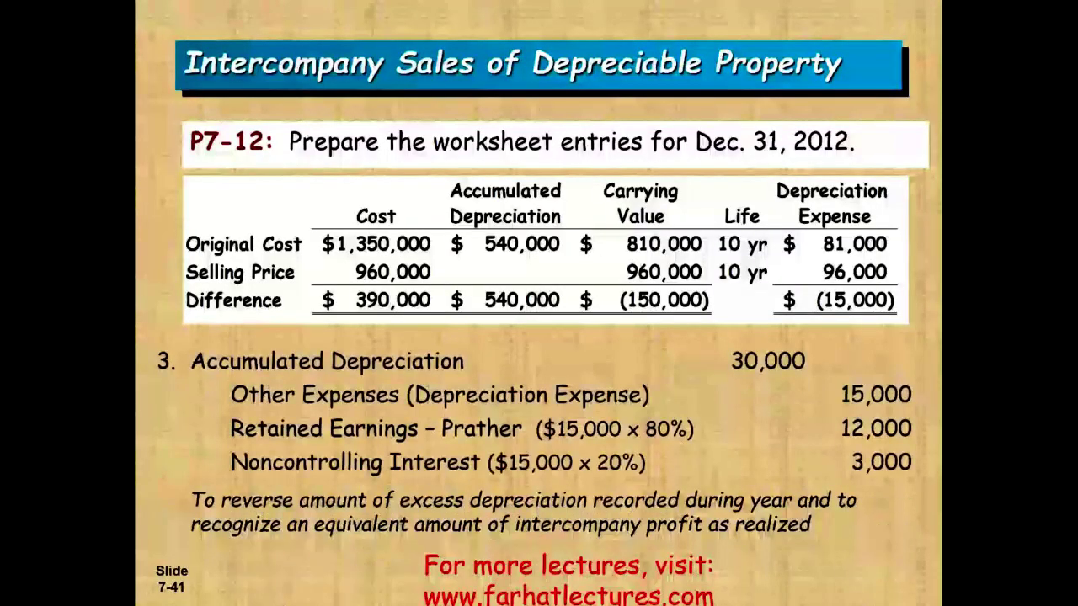
key("space")
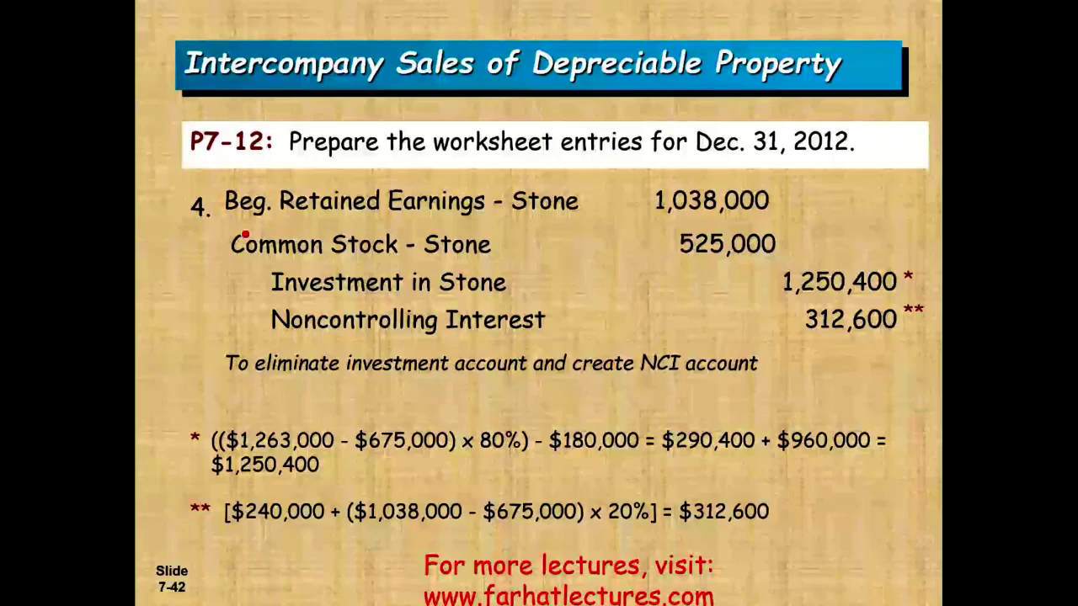
- Circle the Beg. Retained Earnings - Stone and Common Stock - Stone lines in red ink, crossing out the end of the first line
mouse_move(229, 218)
left_mouse_down()
mouse_move(556, 223)
mouse_move(801, 195)
mouse_move(411, 176)
mouse_move(221, 214)
left_mouse_up()
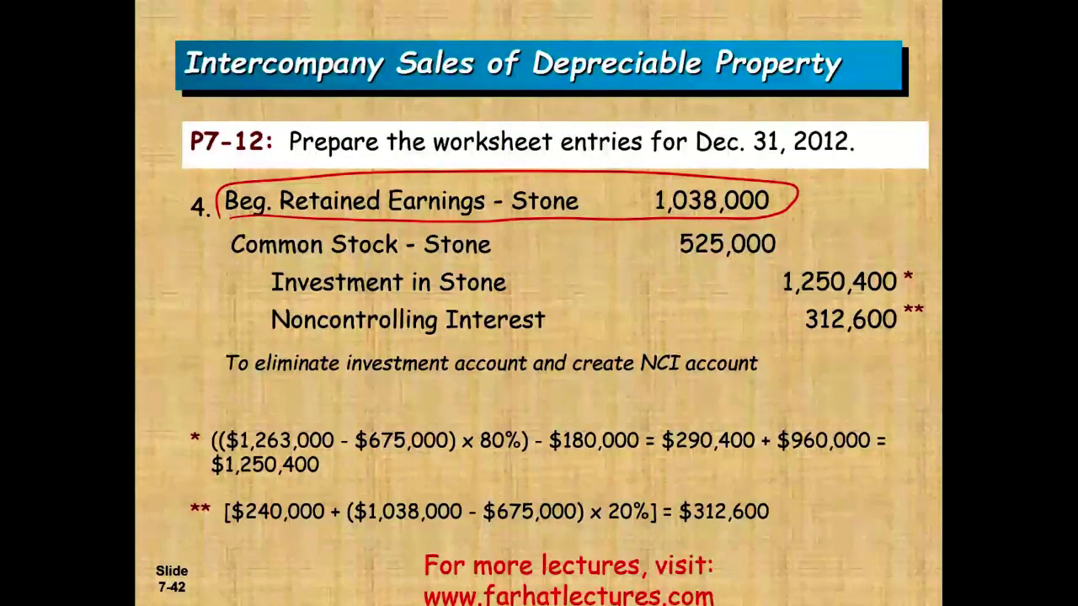
left_click_drag(788, 180, 808, 203)
left_click_drag(803, 179, 787, 205)
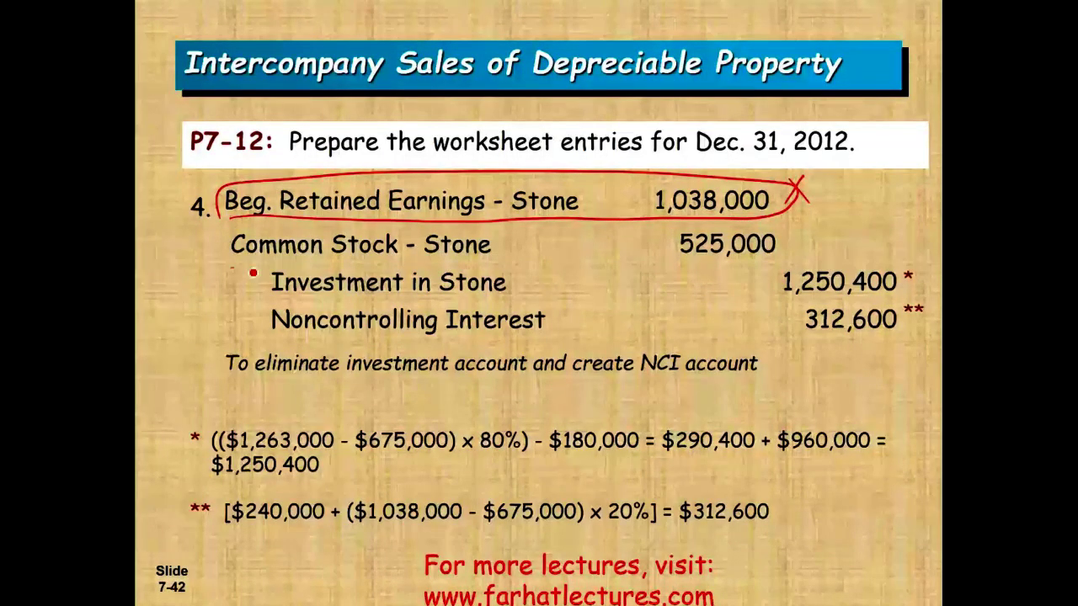
mouse_move(232, 269)
left_mouse_down()
mouse_move(712, 259)
mouse_move(648, 221)
mouse_move(278, 222)
mouse_move(215, 266)
left_mouse_up()
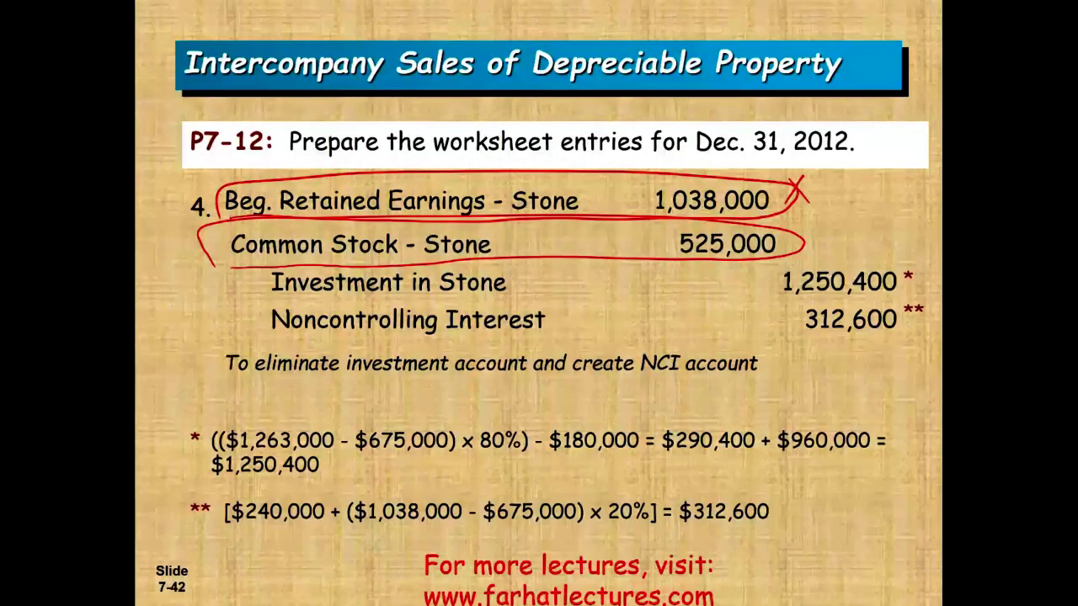
- End the slide show and switch back to the Excel workpaper at Stone Company's capital stock row
key("Escape")
left_click(577, 347)
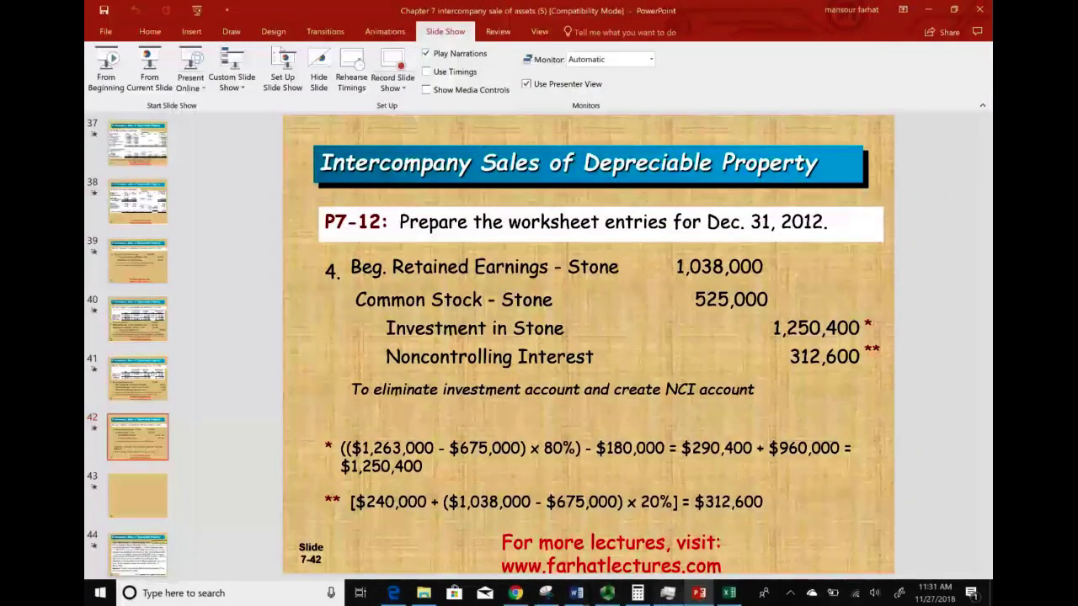
left_click(729, 593)
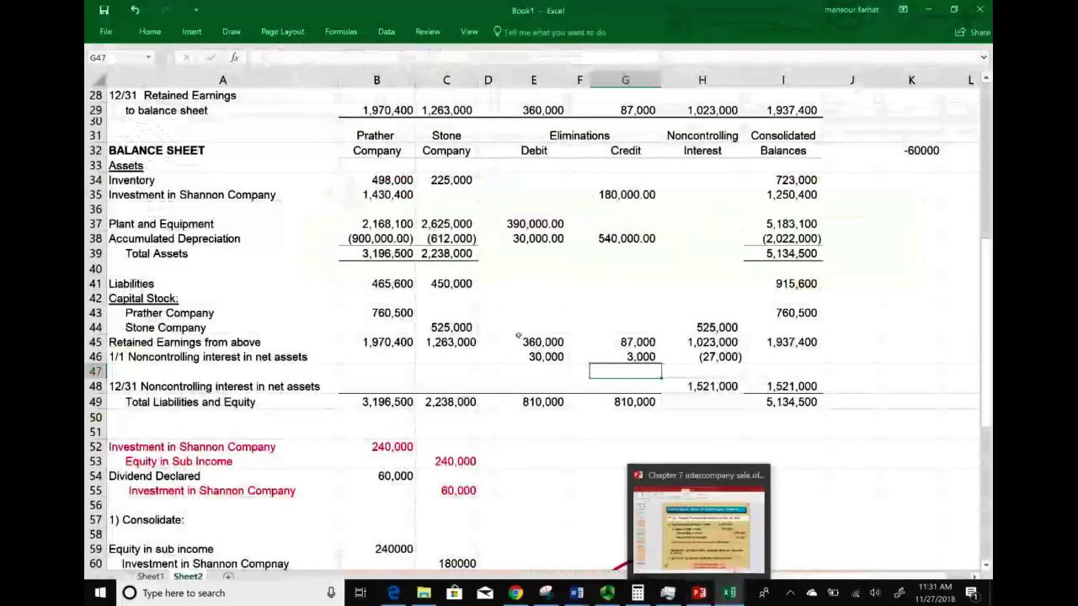
left_click(580, 326)
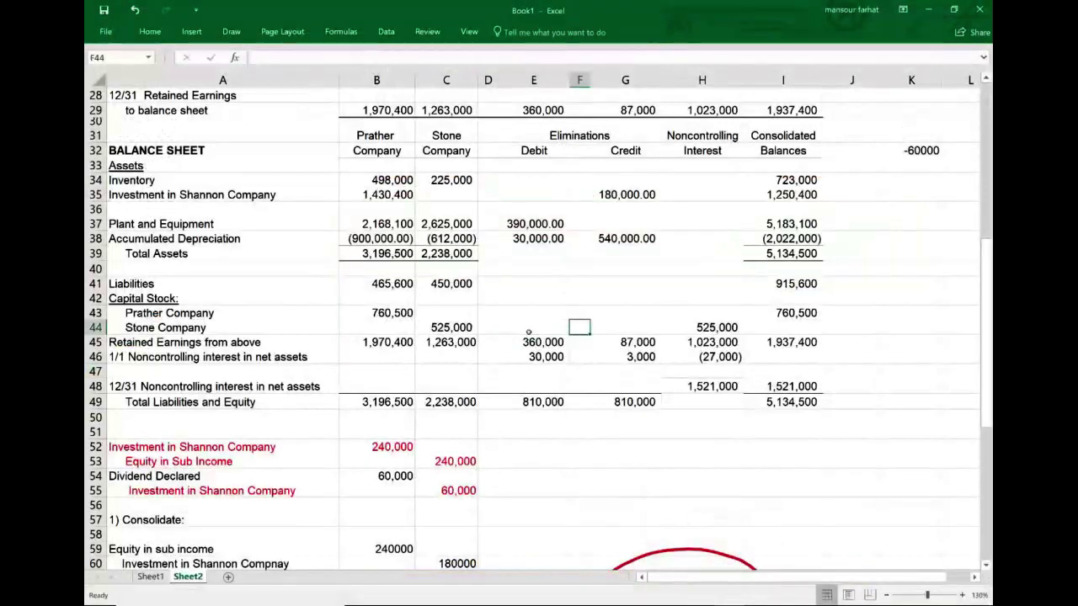
key("Right")
type("52000")
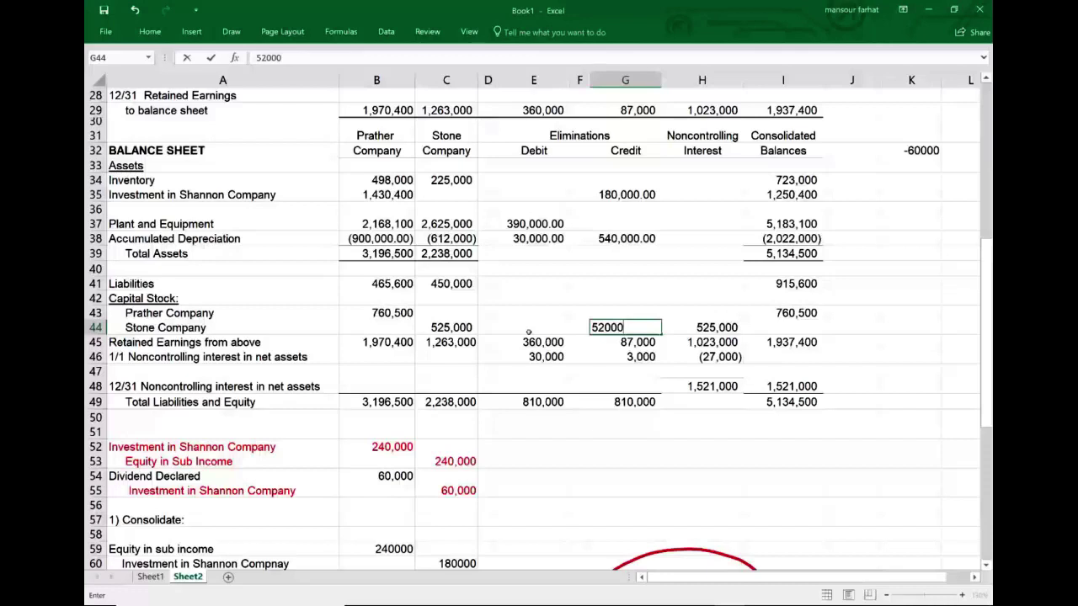
key("BackSpace")
key("BackSpace")
key("BackSpace")
key("BackSpace")
key("BackSpace")
key("Left")
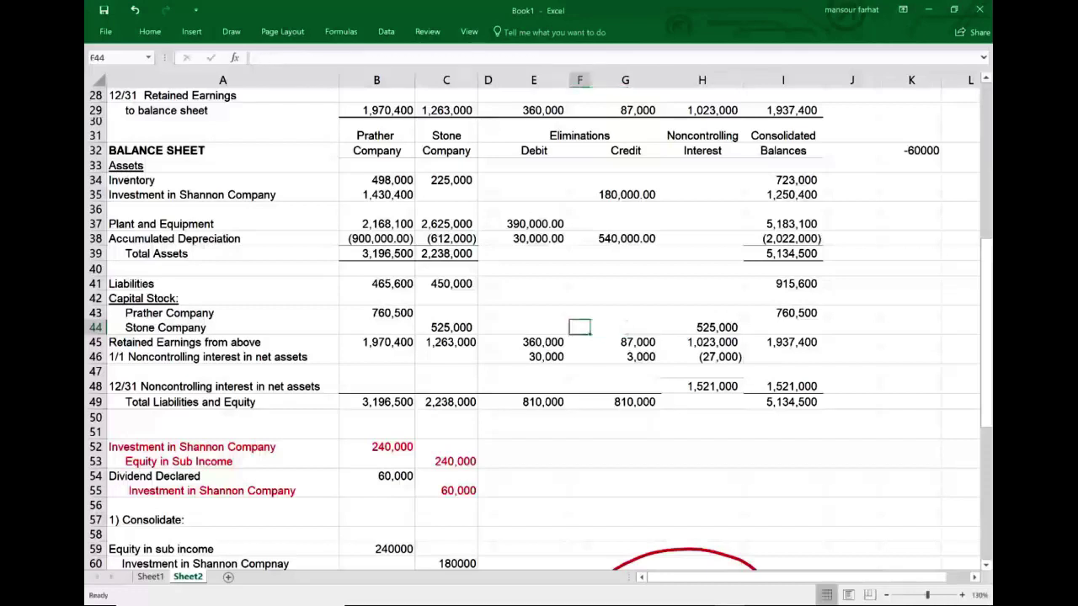
- Enter 525,000 in E44 as the Eliminations debit for Stone Company's capital stock
key("Left")
type("52")
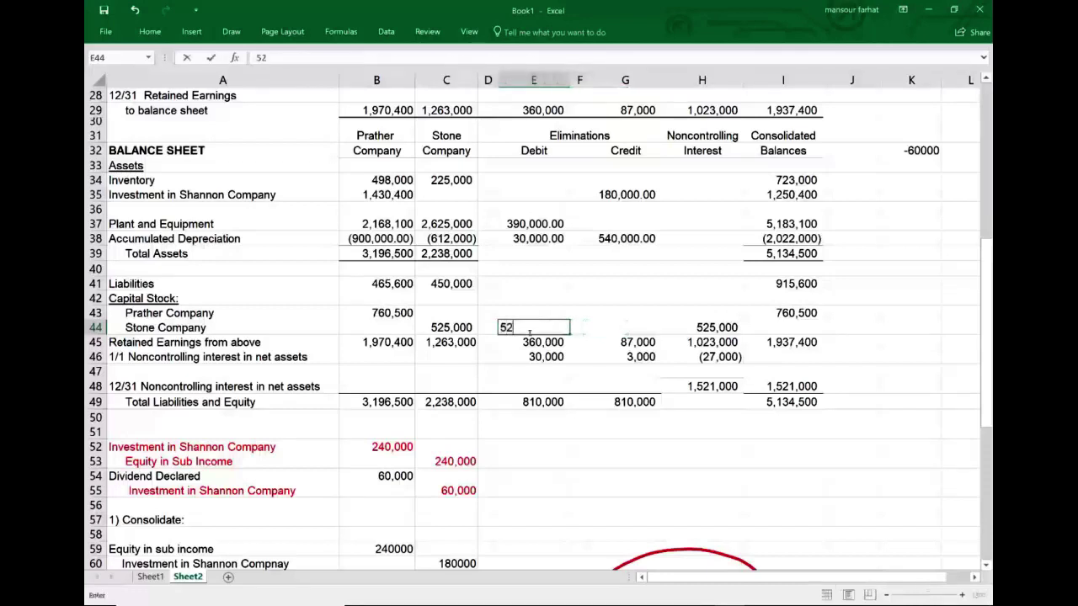
type("5,000")
key("Return")
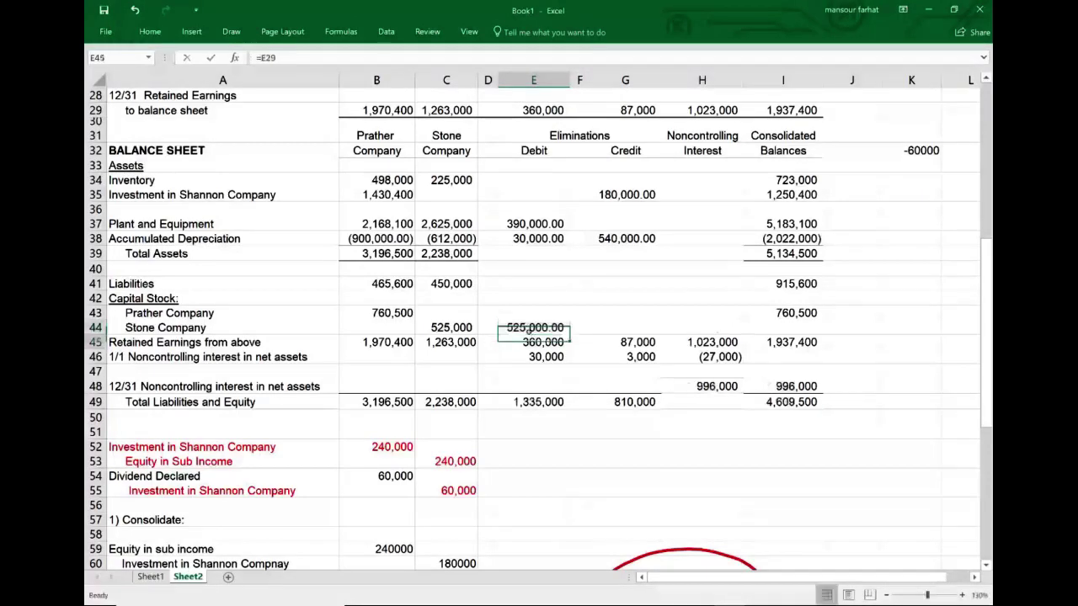
- Enter 1038000 in E22 as the Eliminations debit for Stone Company's 1/1 retained earnings
key("Down")
key("Down")
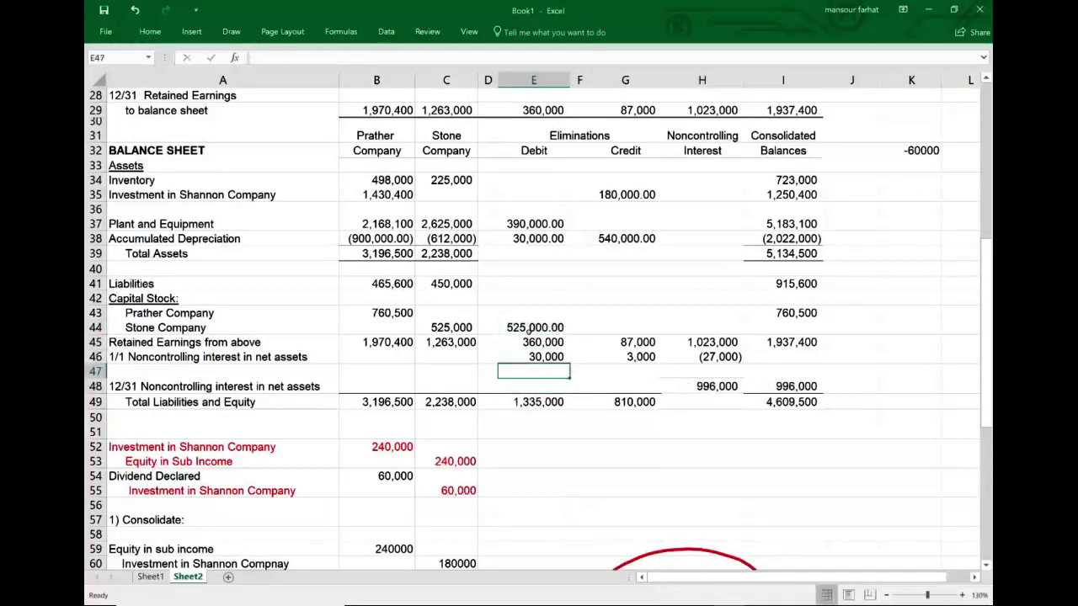
key("Up")
key("Up")
key("Up")
key("Up")
key("Up")
key("Up")
key("Up")
key("Up")
key("Up")
key("Up")
key("Up")
key("Up")
key("Up")
key("Up")
key("Up")
key("Up")
key("Up")
key("Up")
key("Up")
key("Up")
key("Up")
key("Up")
key("Up")
key("Up")
key("Up")
key("Up")
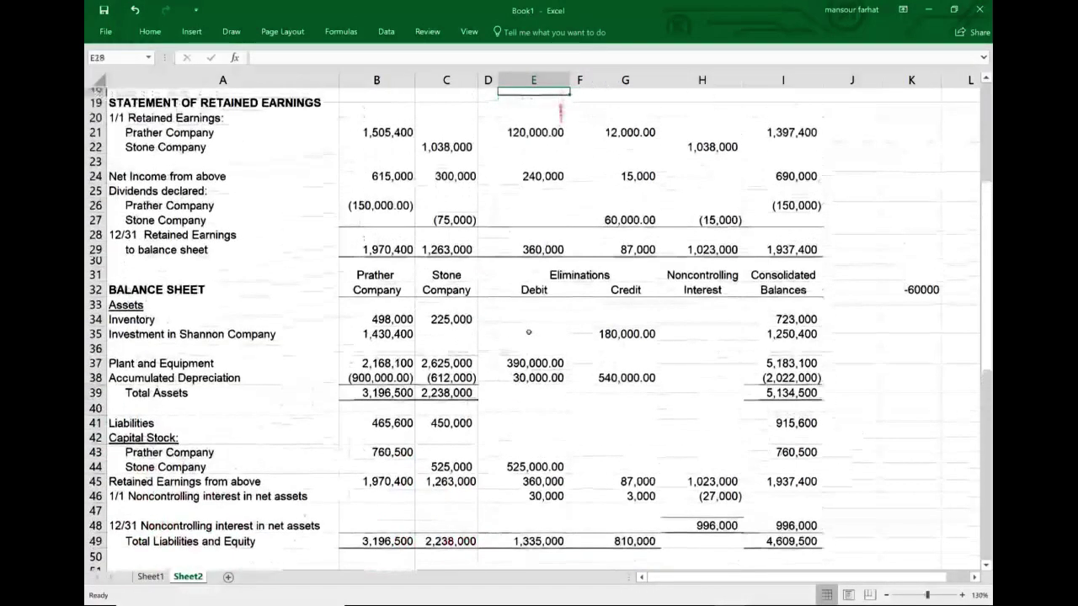
key("Down")
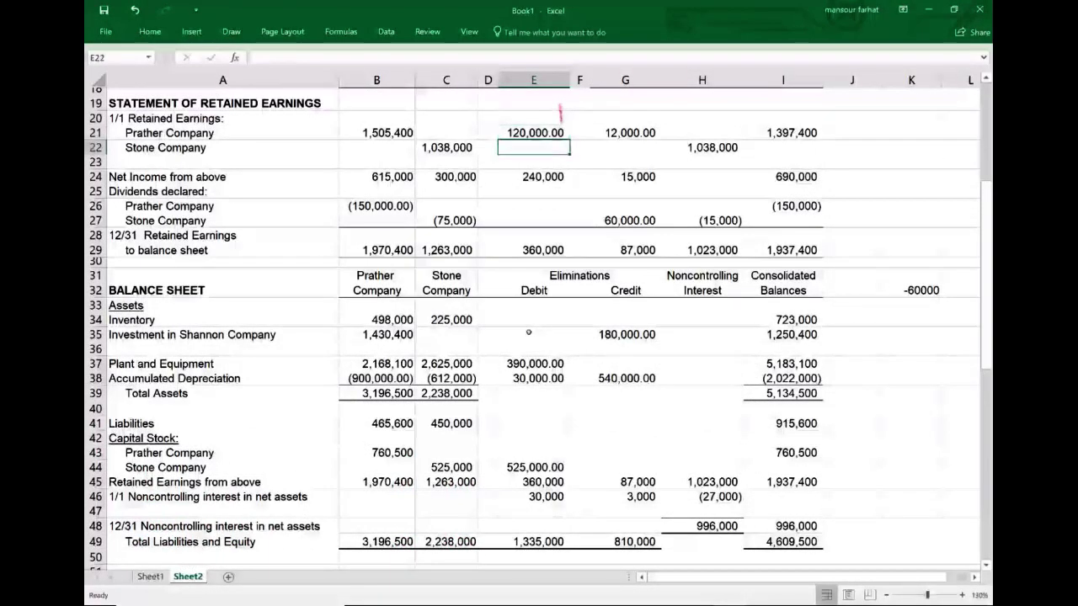
type("10")
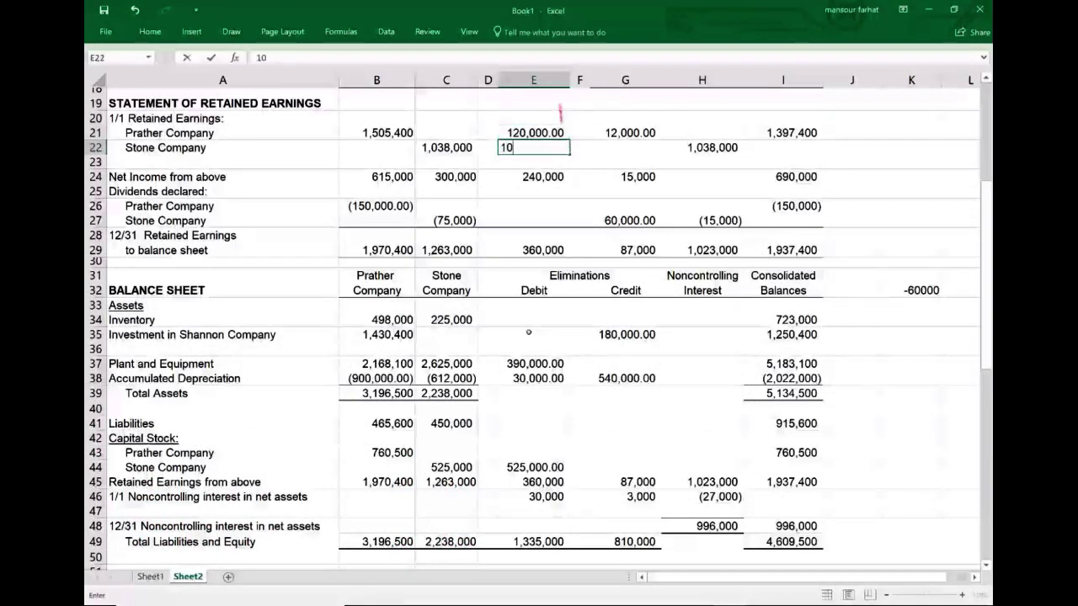
type("38000")
key("Return")
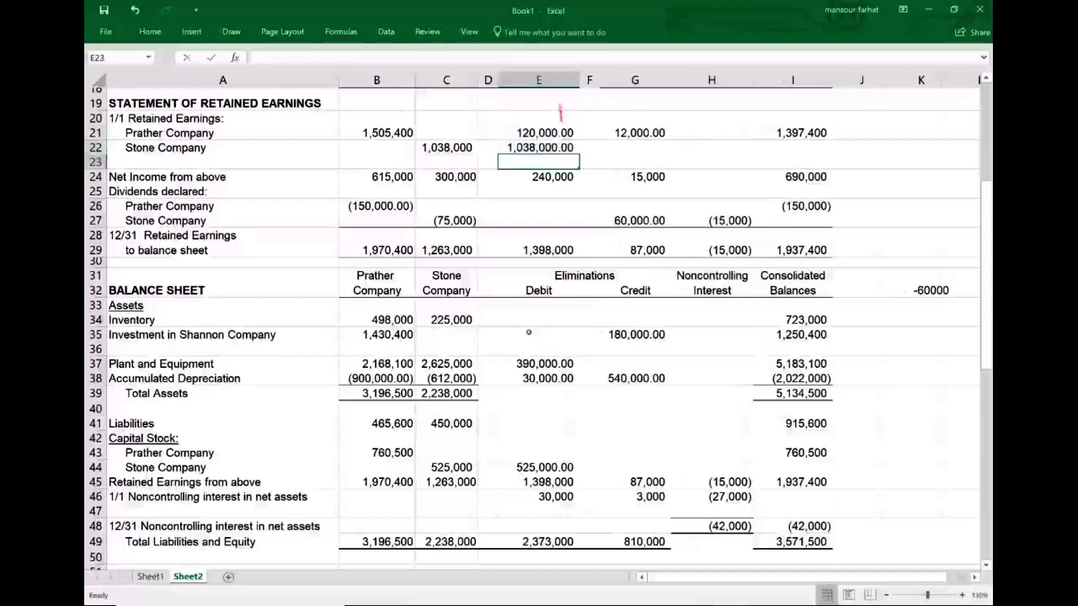
- Go to the Investment in Shannon Company row's Eliminations debit cell and circle the row's consolidated balance in red ink
key("Down")
key("Down")
key("Down")
key("Down")
key("Down")
key("Down")
key("Down")
key("Down")
key("Down")
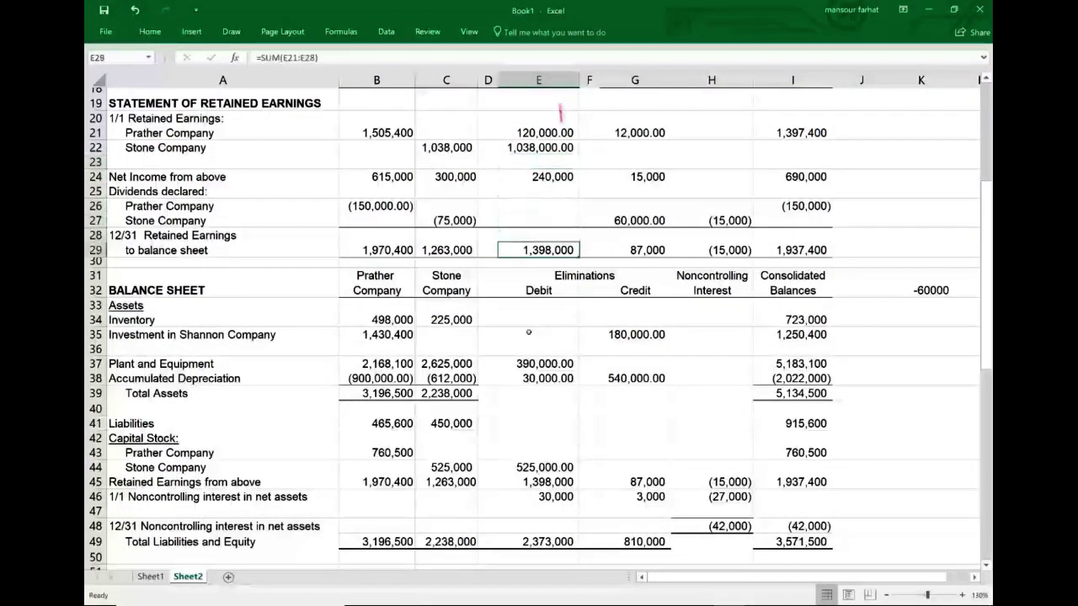
key("Down")
key("Down")
key("Down")
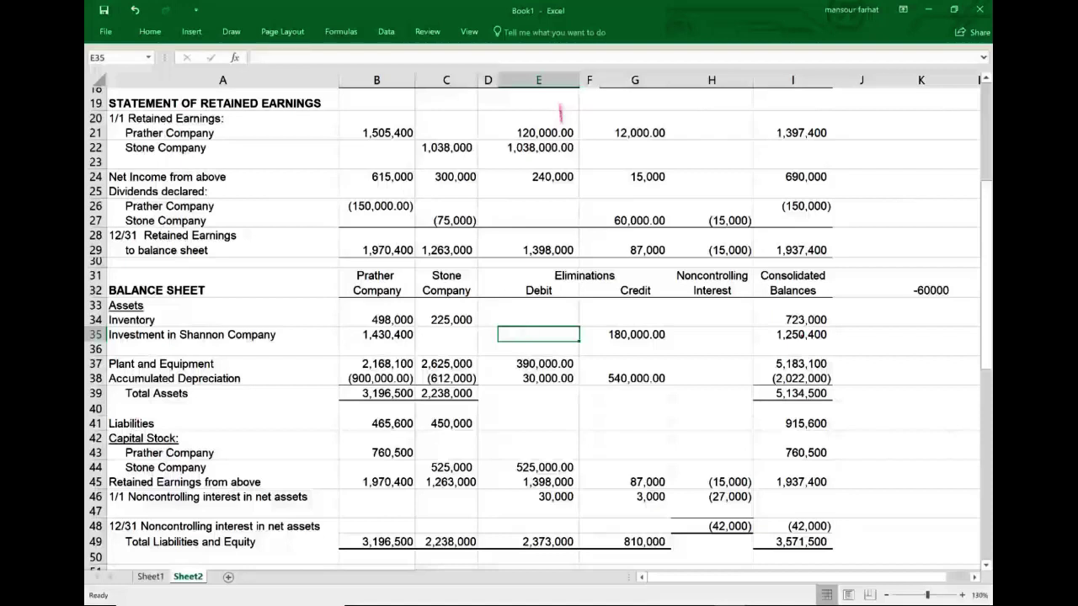
mouse_move(807, 326)
left_mouse_down()
mouse_move(846, 335)
mouse_move(808, 326)
left_mouse_up()
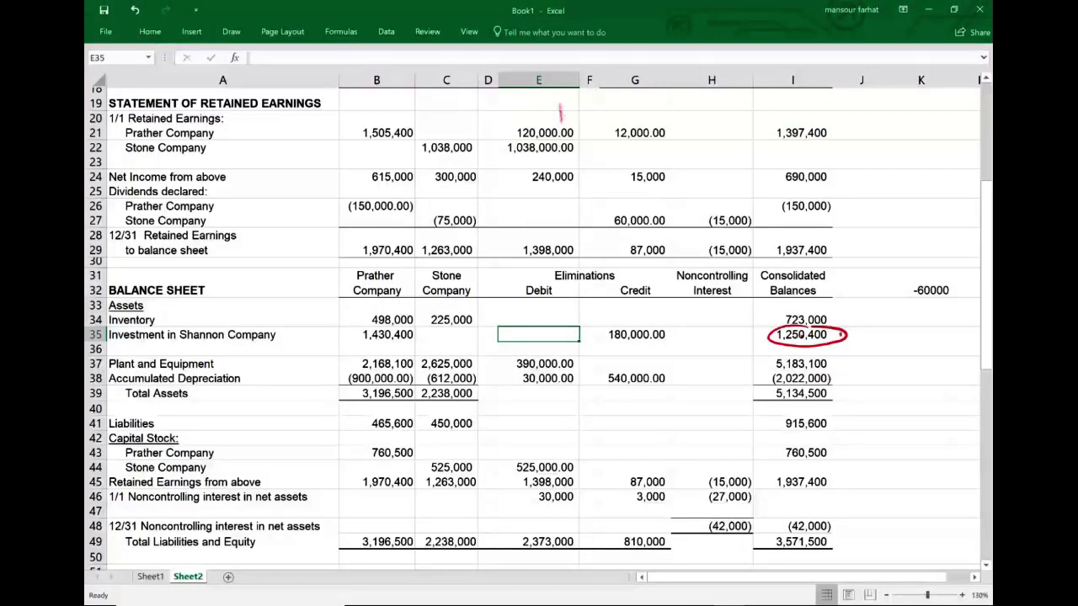
type("12")
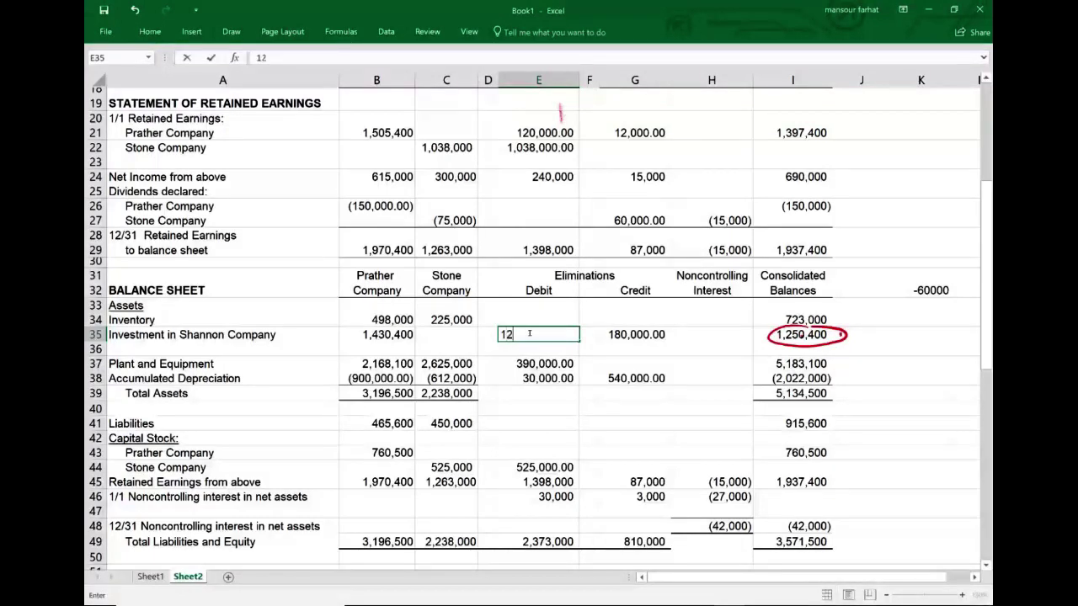
type("50400")
key("Return")
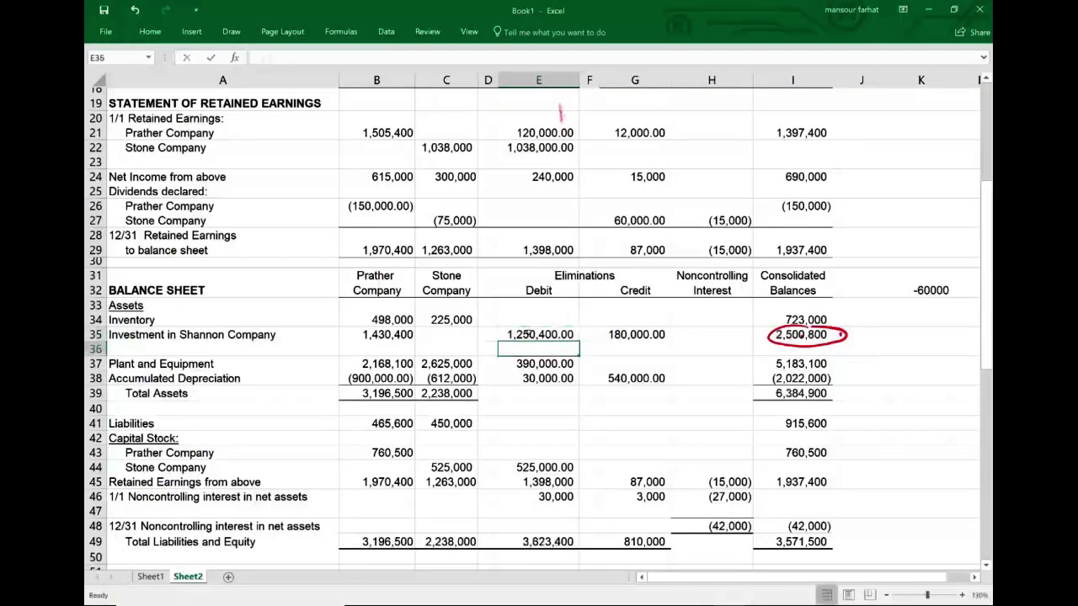
left_click(529, 335)
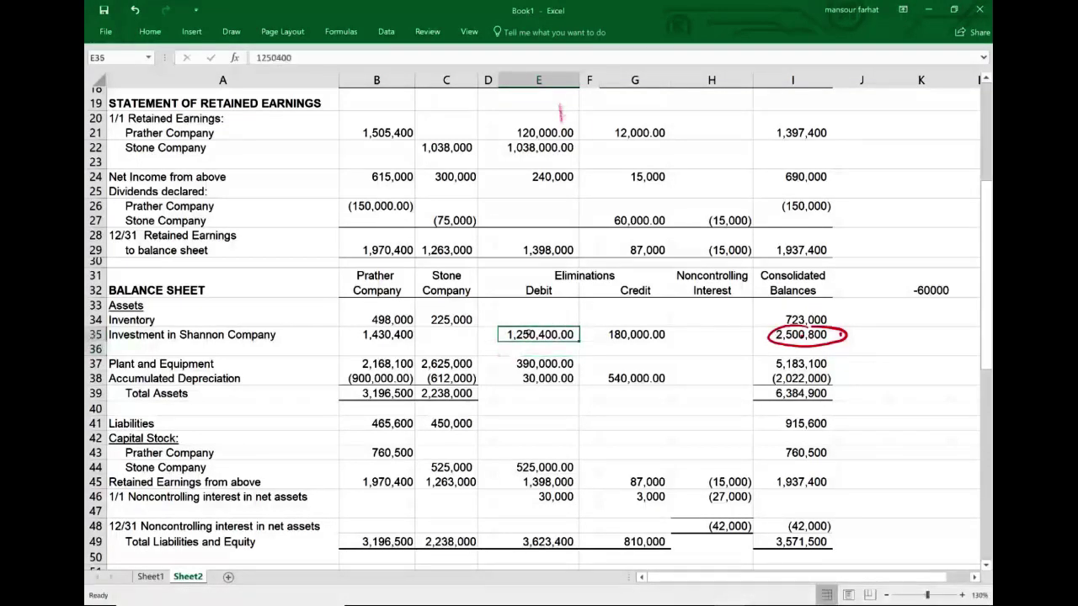
key("ctrl+z")
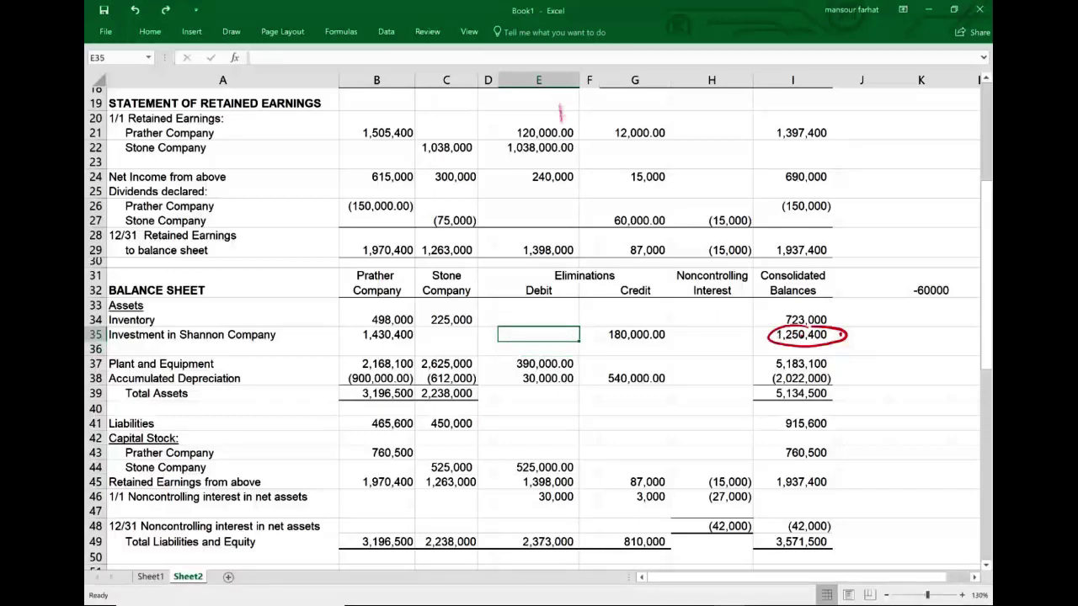
- Enter 1,250,400 in G36, below the existing Investment in Shannon Company credit, as a second Eliminations credit
key("Right")
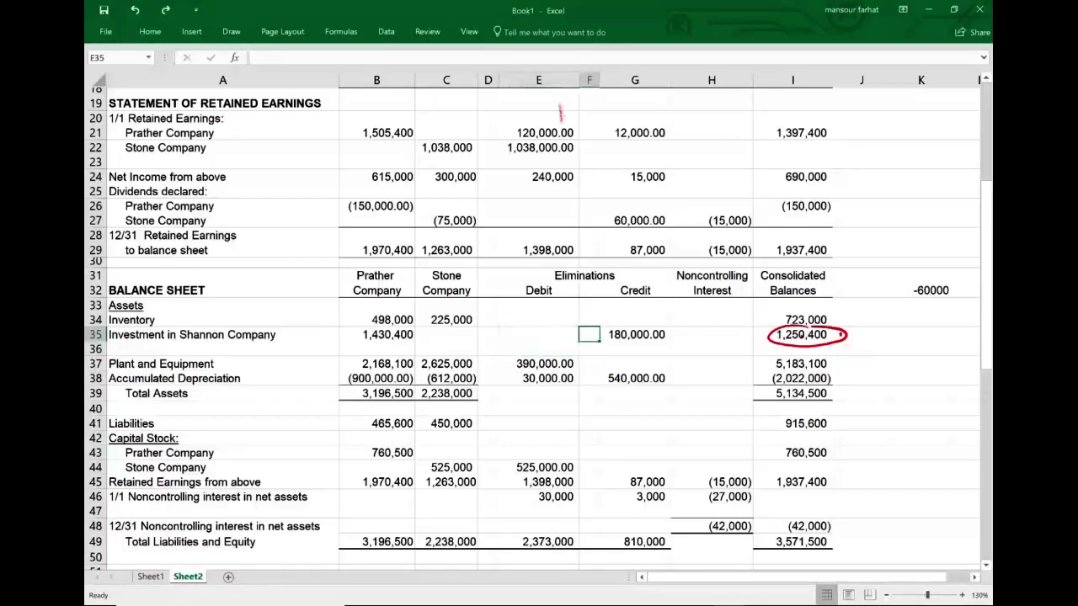
key("Right")
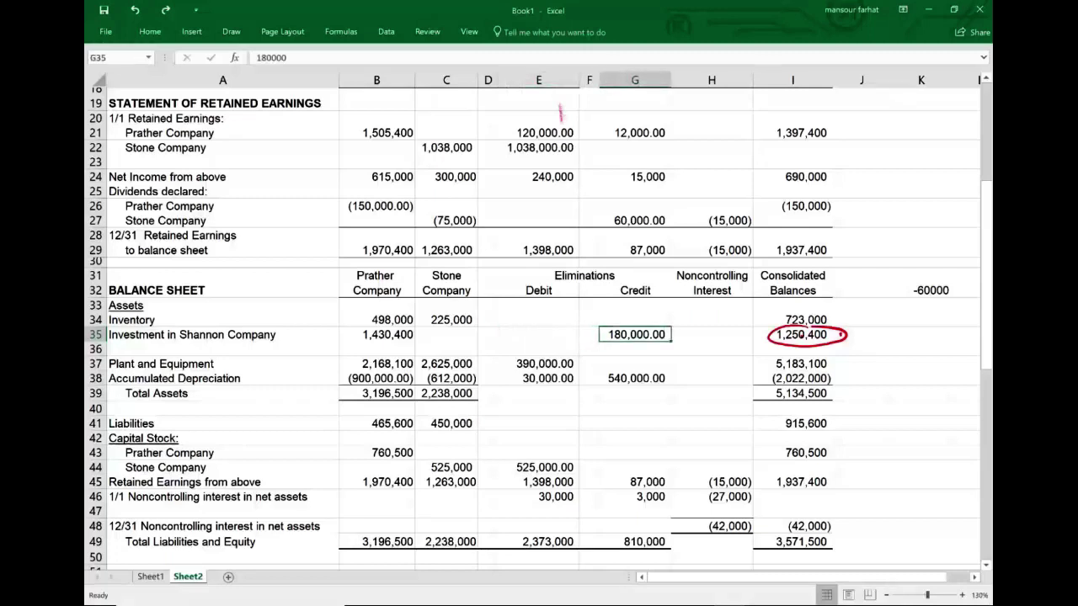
key("Down")
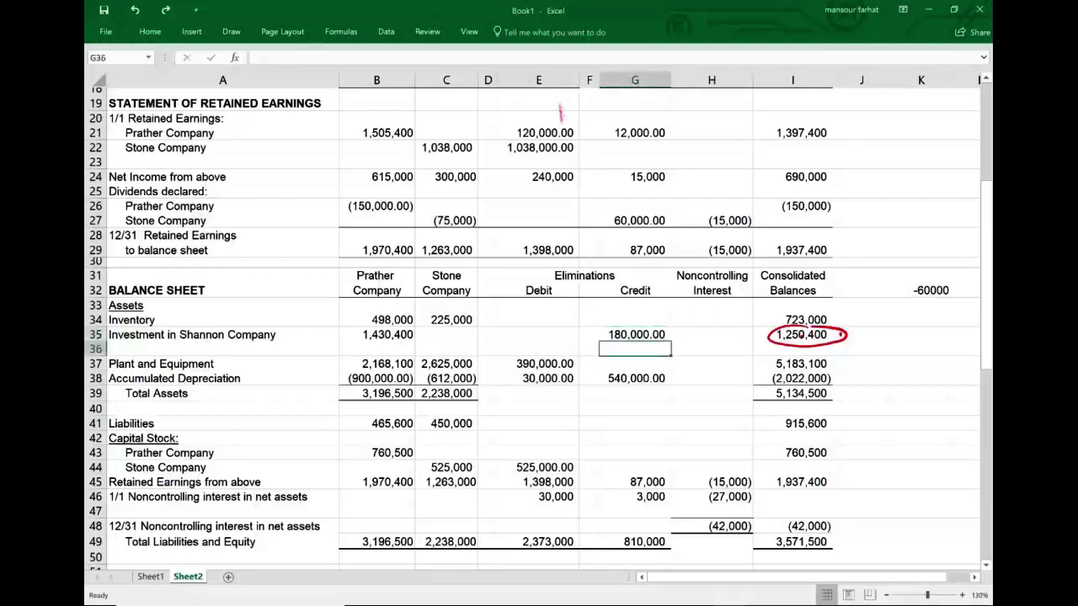
type("1,2")
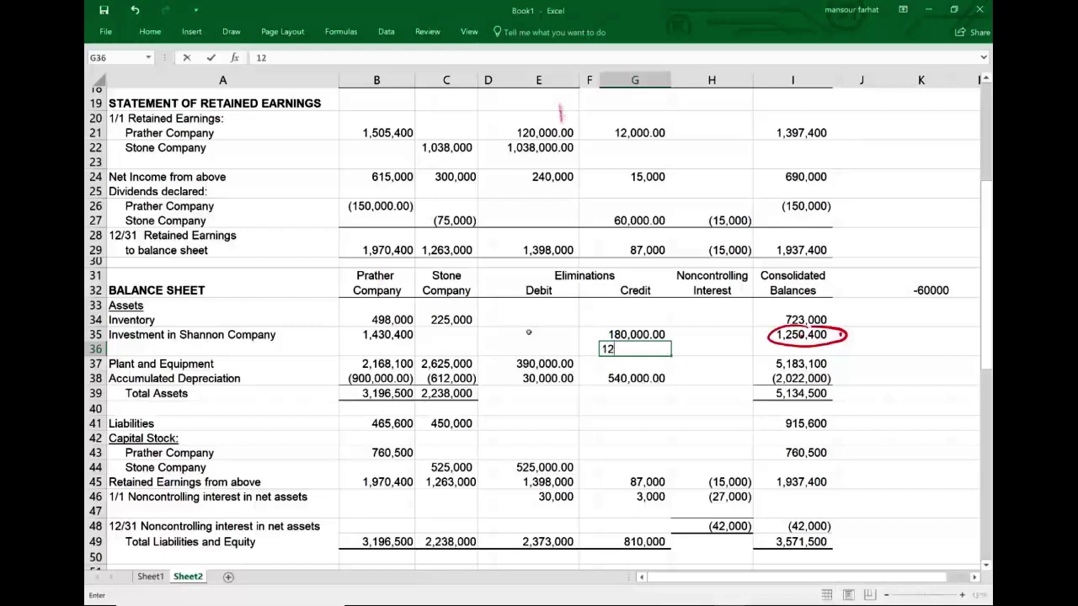
type("50,400")
key("Return")
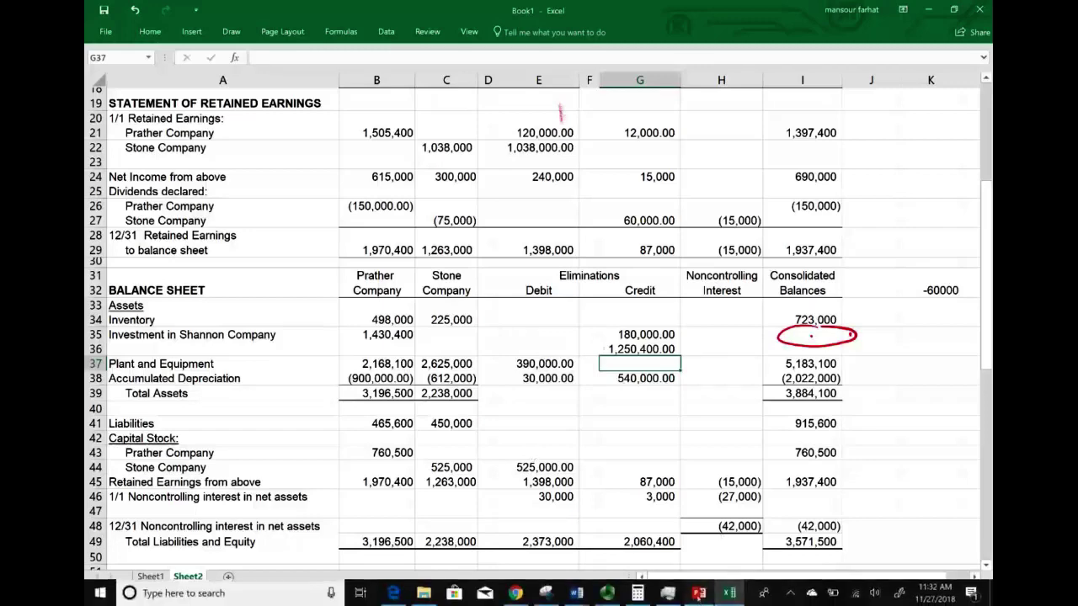
- Switch to the PowerPoint presentation, start the slide show from slide 7-42 and reveal the debit lines of worksheet entry 4
left_click(698, 593)
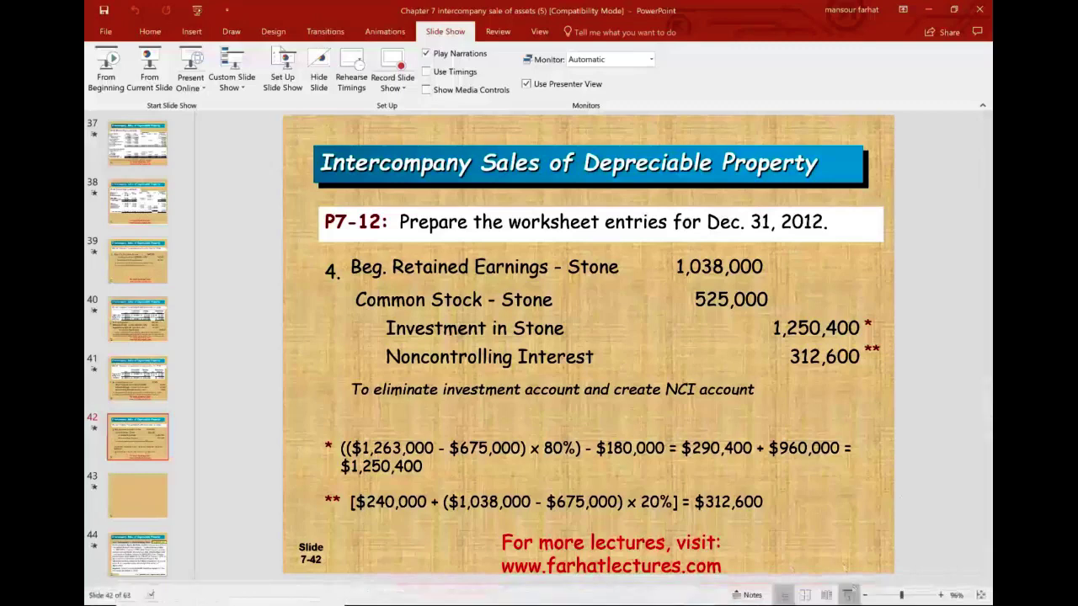
key("shift+F5")
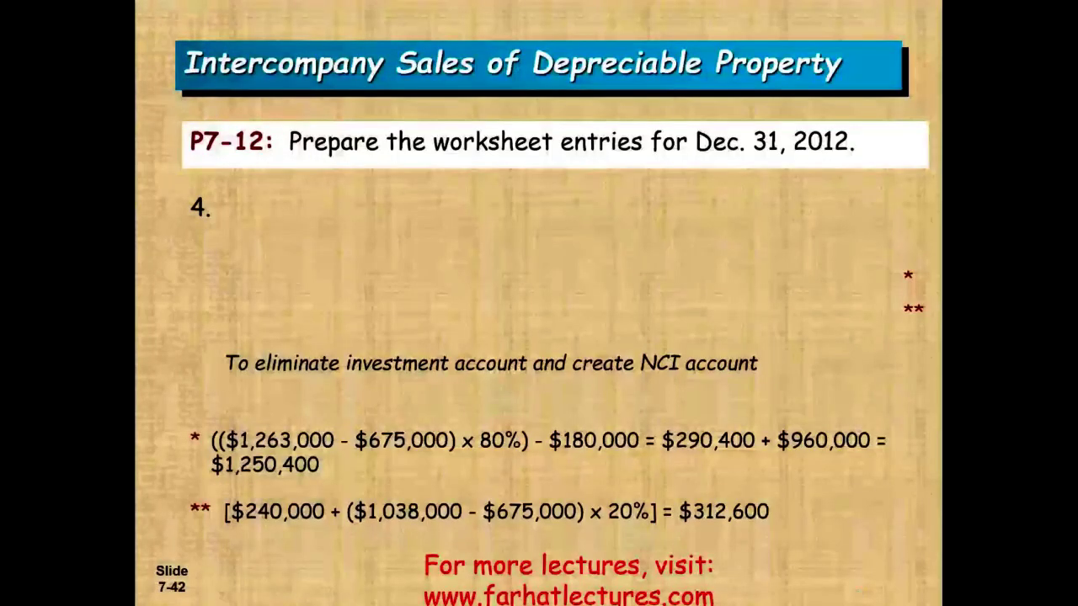
key("space")
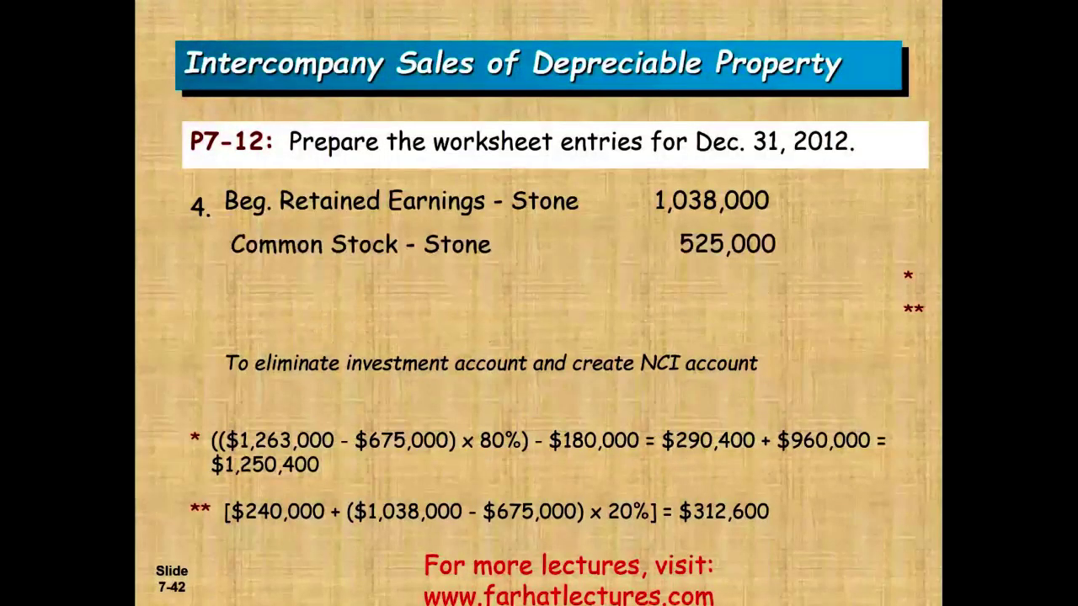
- Mark the Stone retained earnings, common stock and investment lines with red crosses, and circle the revealed 312,600 noncontrolling interest credit
left_click_drag(532, 187, 558, 217)
left_click_drag(546, 183, 522, 227)
mouse_move(452, 237)
left_mouse_down()
mouse_move(463, 253)
mouse_move(445, 261)
left_mouse_up()
key("Right")
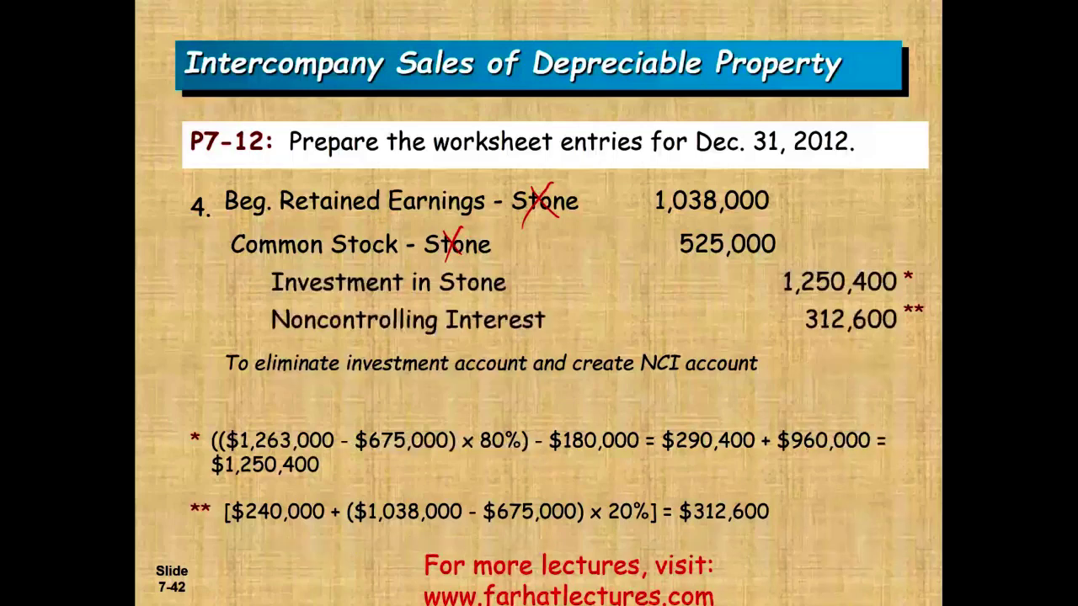
left_click_drag(511, 271, 514, 295)
mouse_move(872, 297)
left_mouse_down()
mouse_move(873, 356)
mouse_move(914, 296)
left_mouse_up()
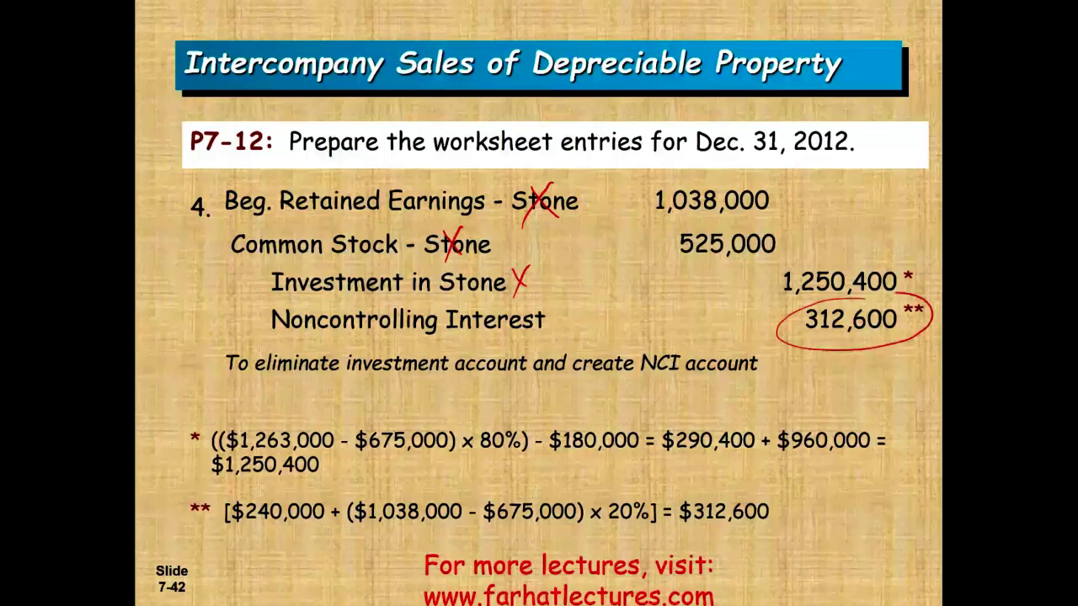
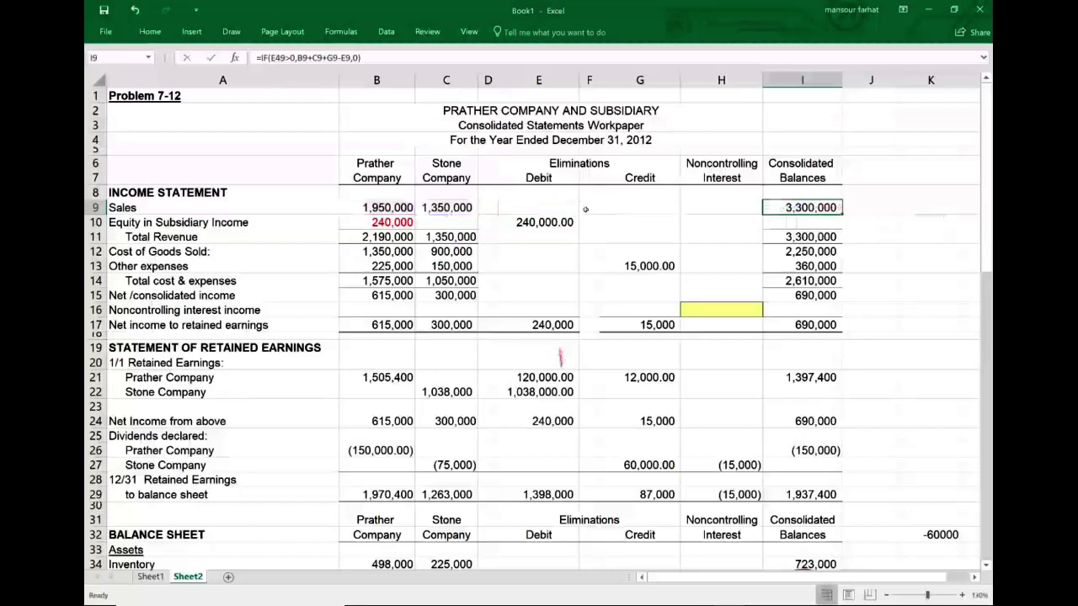
- Examine how the consolidated Sales, Equity in Subsidiary Income and Total Revenue balances in I9 to I11 are derived from the workpaper columns
left_click_drag(543, 207, 674, 208)
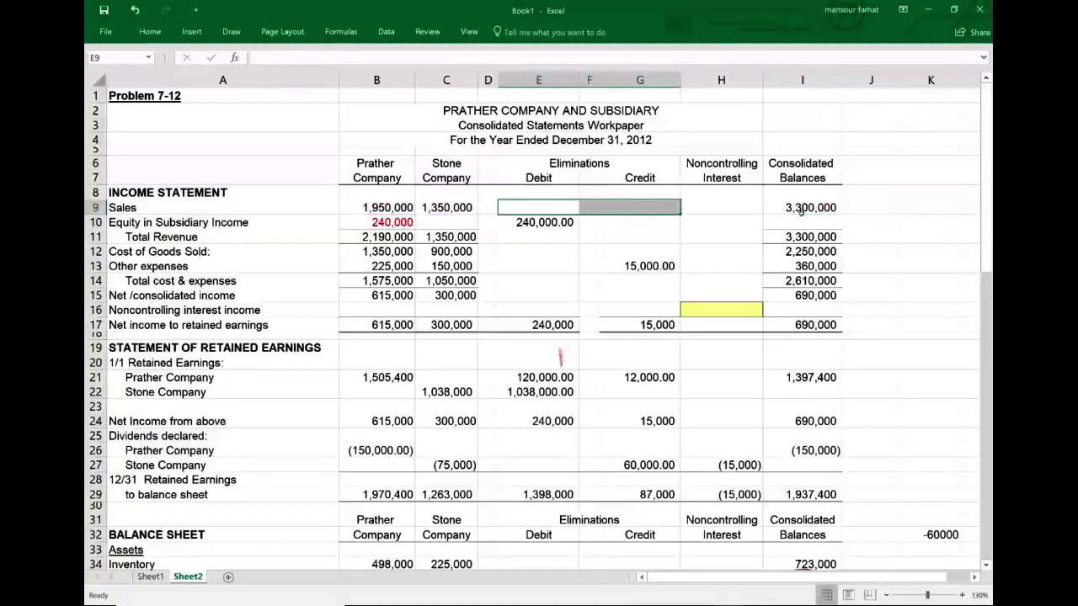
double_click(800, 209)
key("Escape")
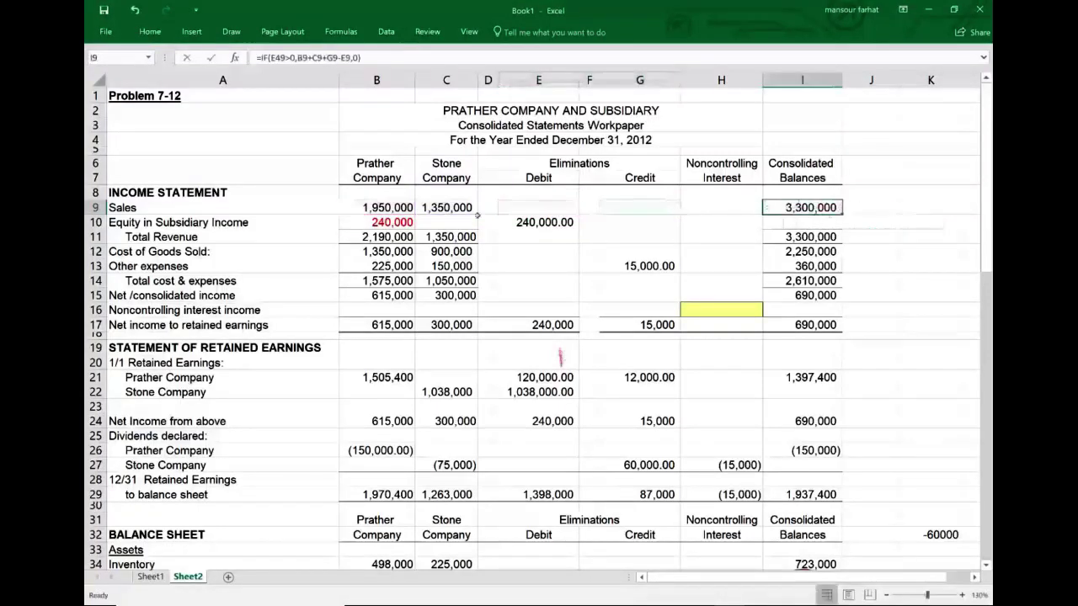
left_click(371, 223)
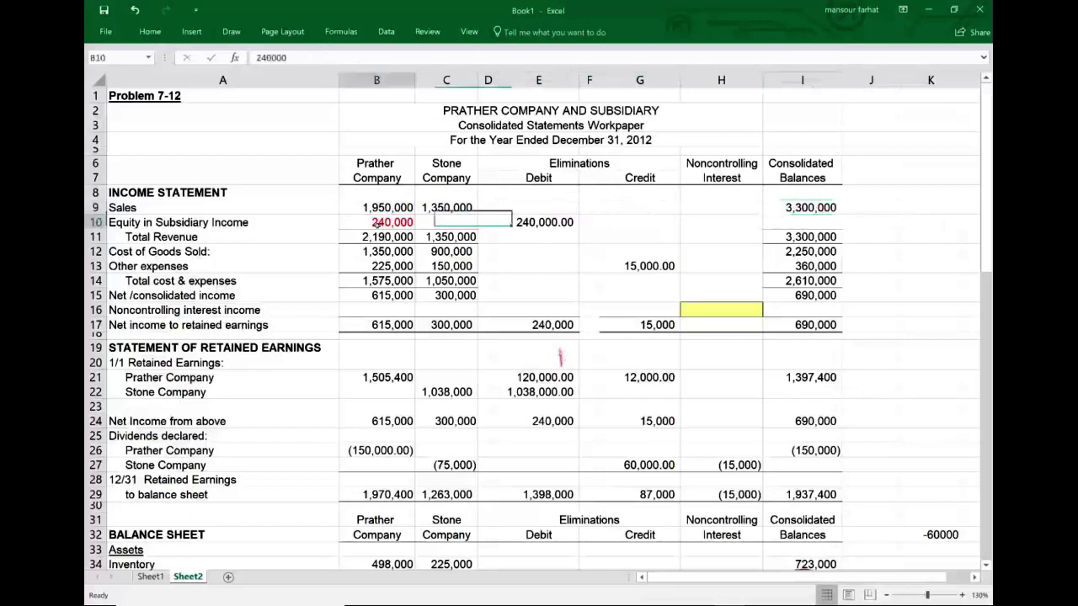
left_click(794, 226)
double_click(824, 236)
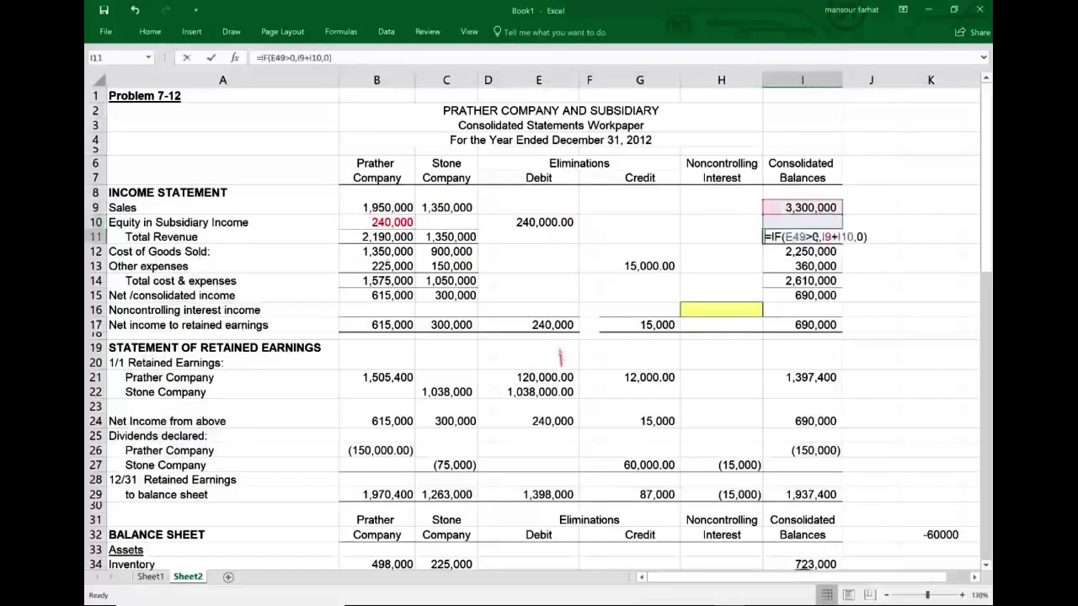
key("Escape")
- Examine how the consolidated Cost of Goods Sold, Other expenses, total cost and consolidated income in I12 to I15 are derived from the workpaper columns
left_click(809, 257)
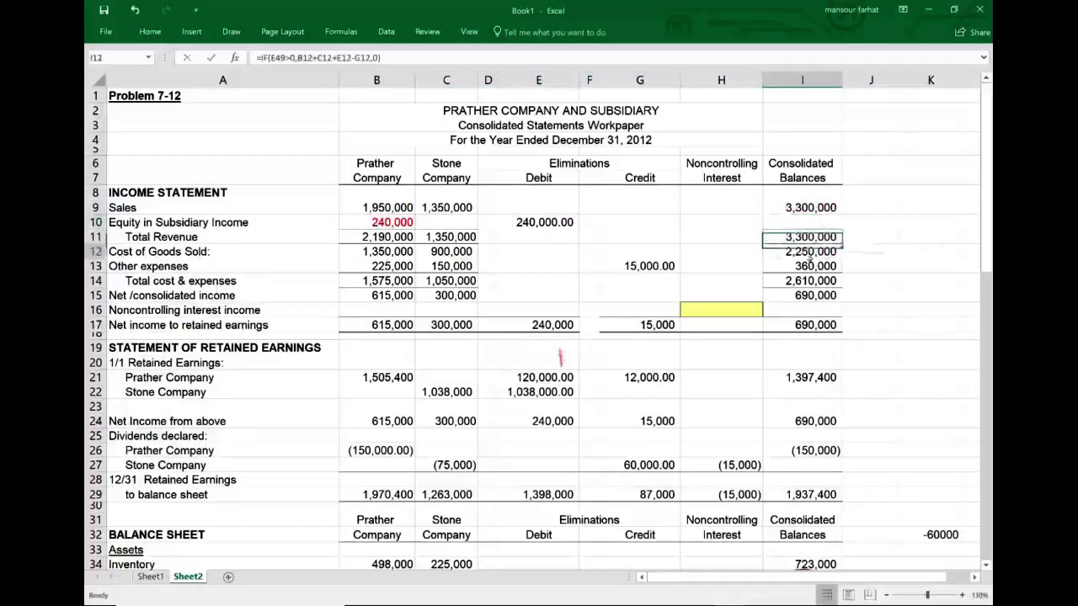
left_click(398, 256)
left_click(437, 254)
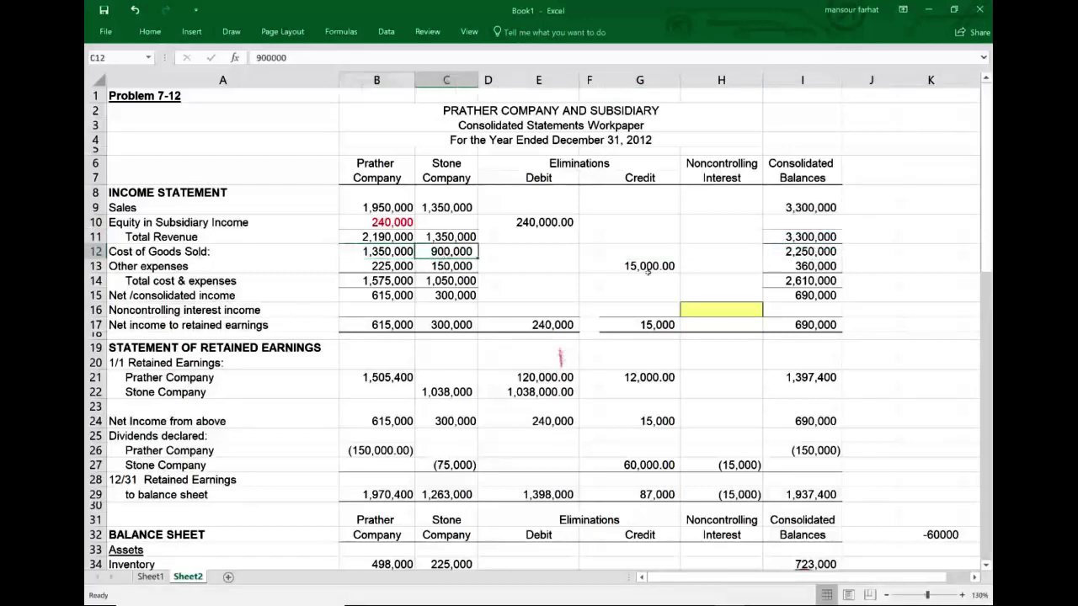
left_click(806, 254)
left_click(376, 268)
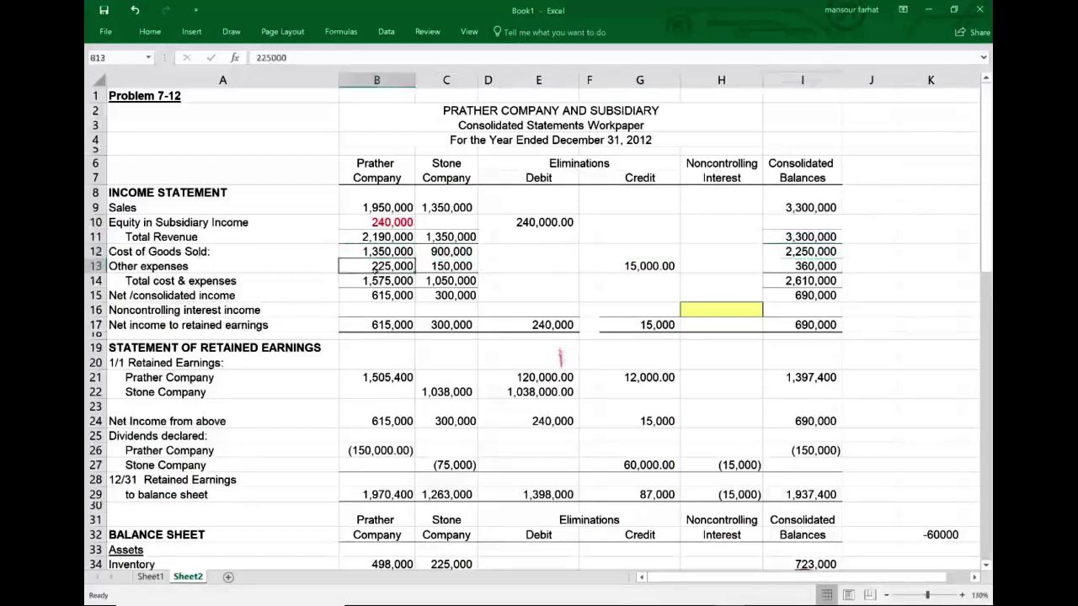
left_click(447, 268)
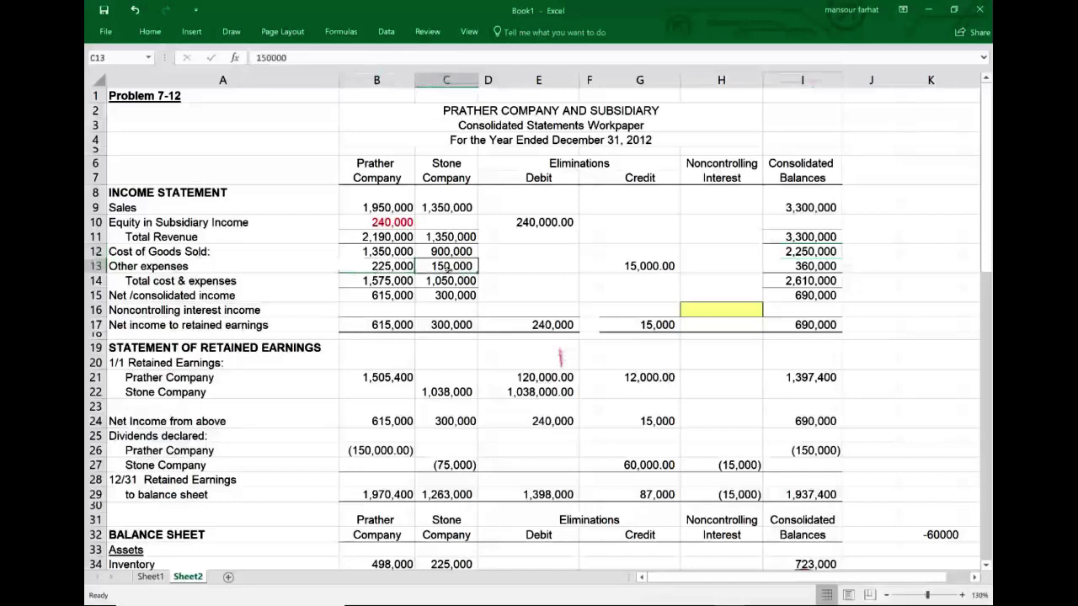
left_click(667, 266)
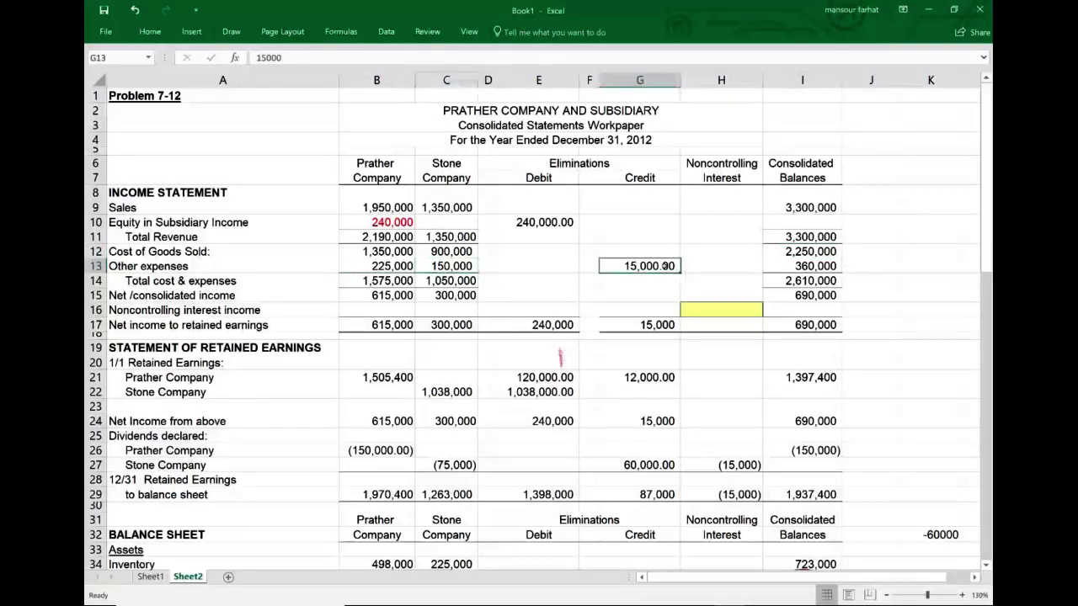
left_click(800, 266)
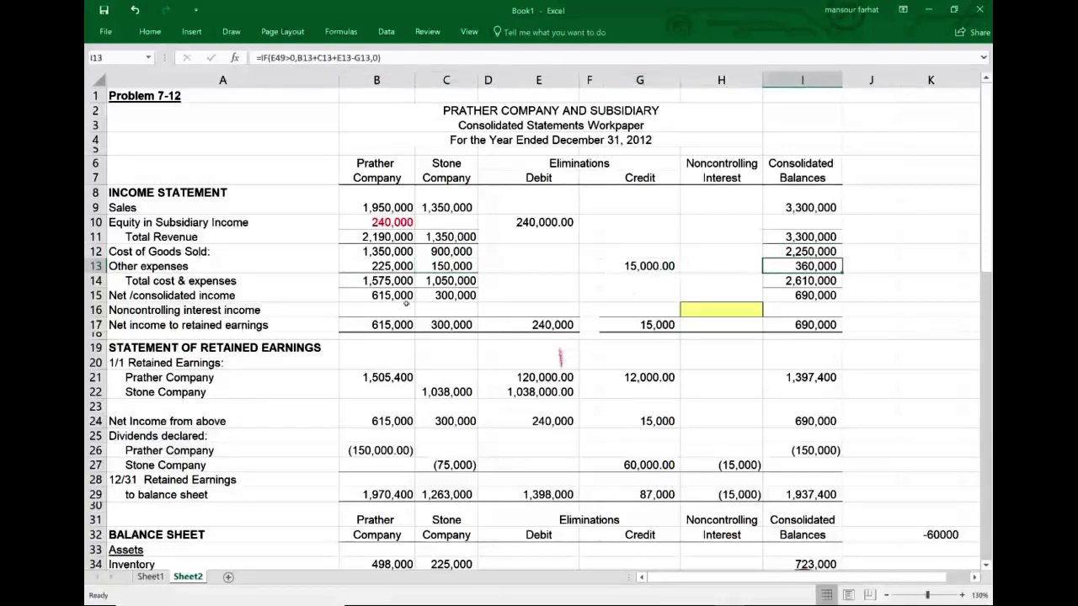
left_click(804, 281)
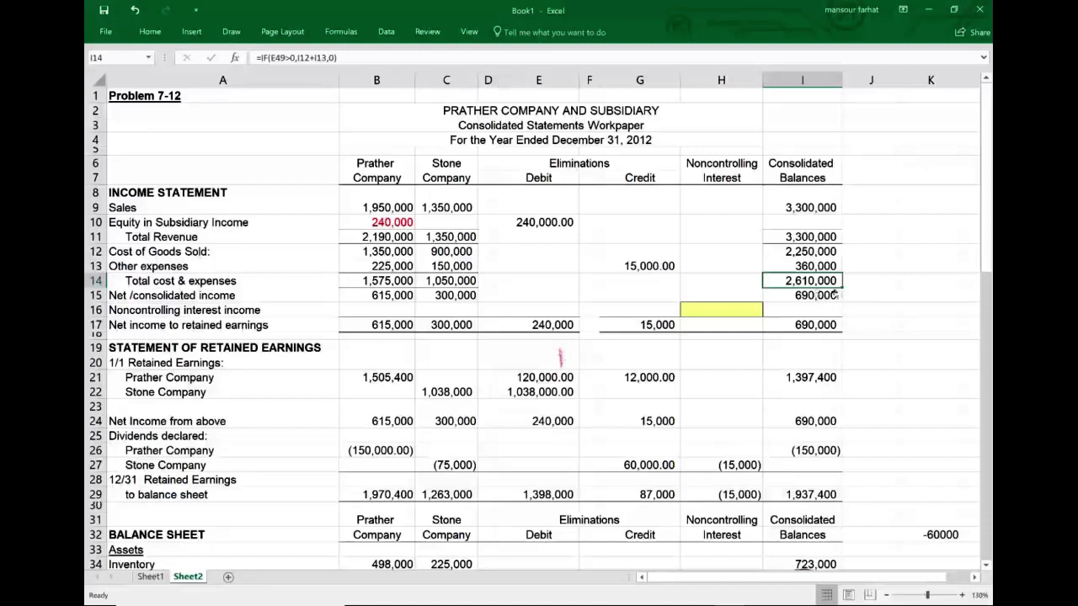
left_click(802, 295)
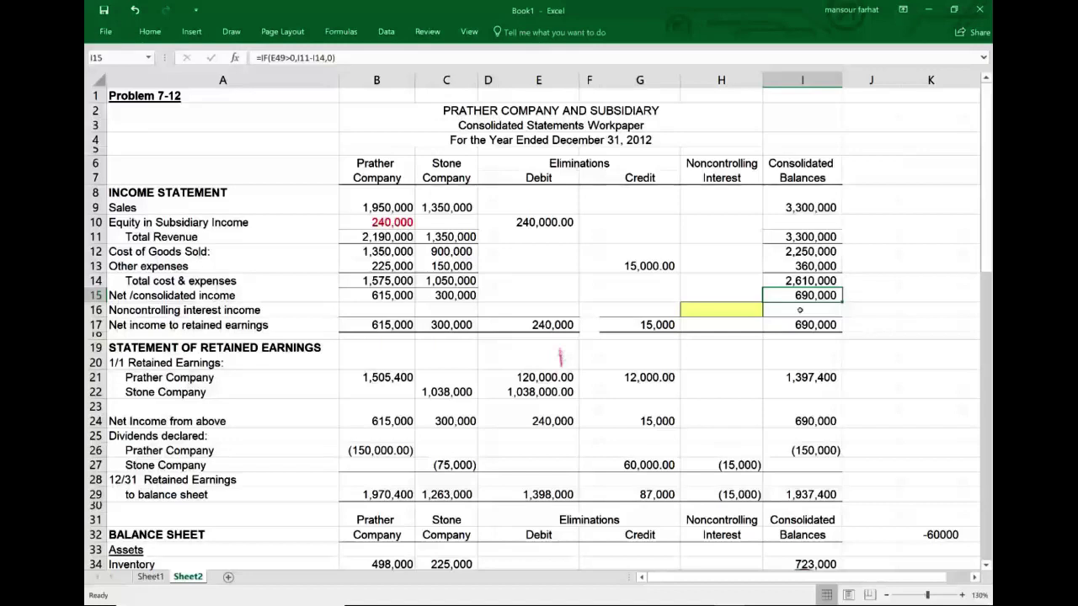
- Try to calculate the noncontrolling interest income in H16 with the typed amounts =(300,000+15000)*.2
key("Down")
key("Left")
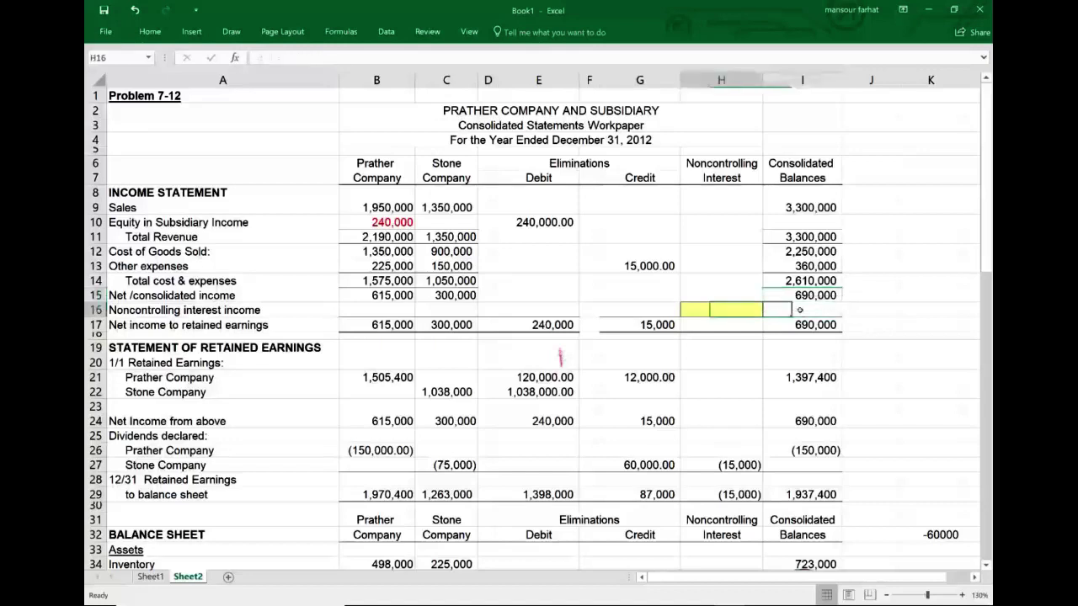
type("=")
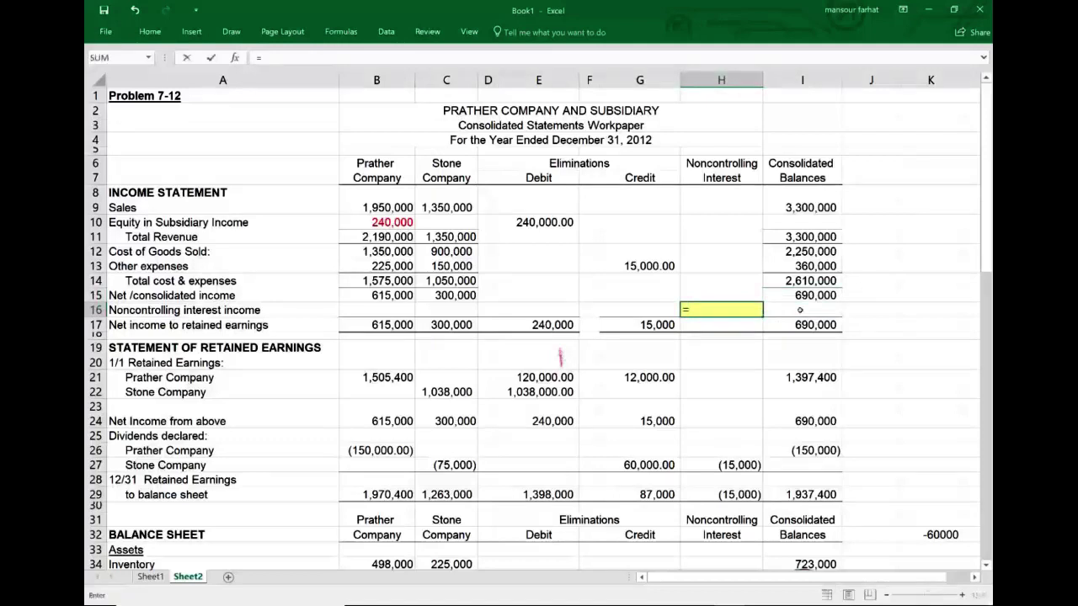
type("300000")
key("BackSpace")
key("BackSpace")
key("BackSpace")
key("BackSpace")
key("BackSpace")
key("BackSpace")
key("BackSpace")
type("(3")
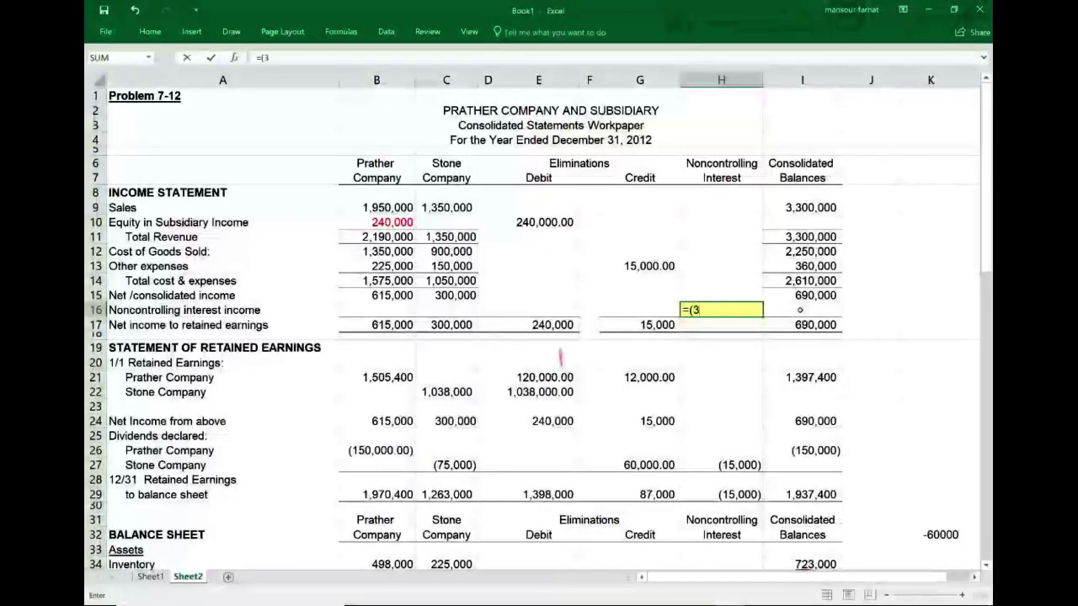
type("00,000+")
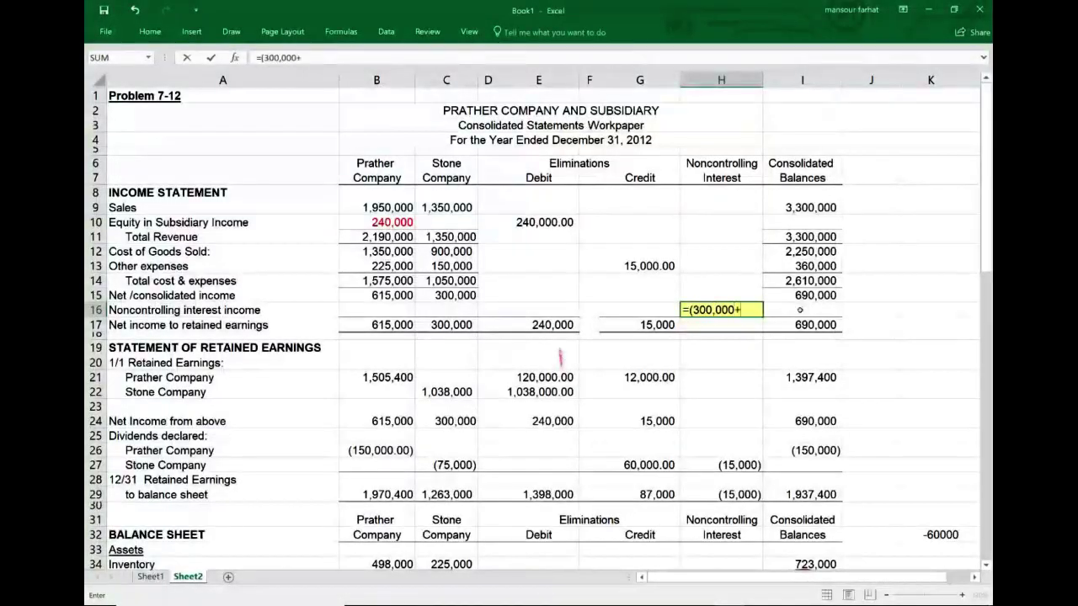
type("15000")
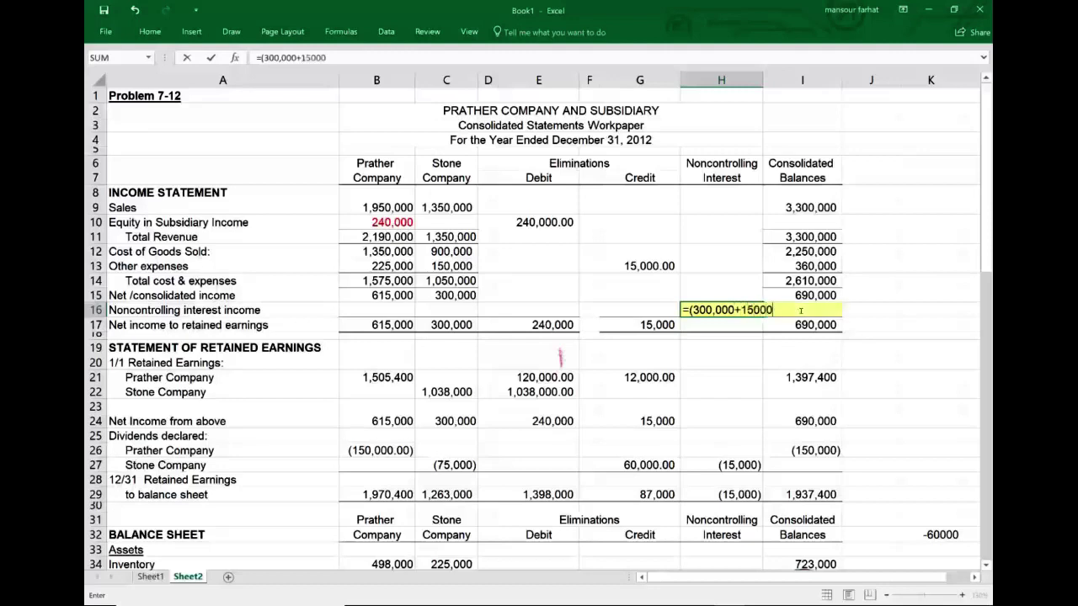
type(")*.2")
key("Return")
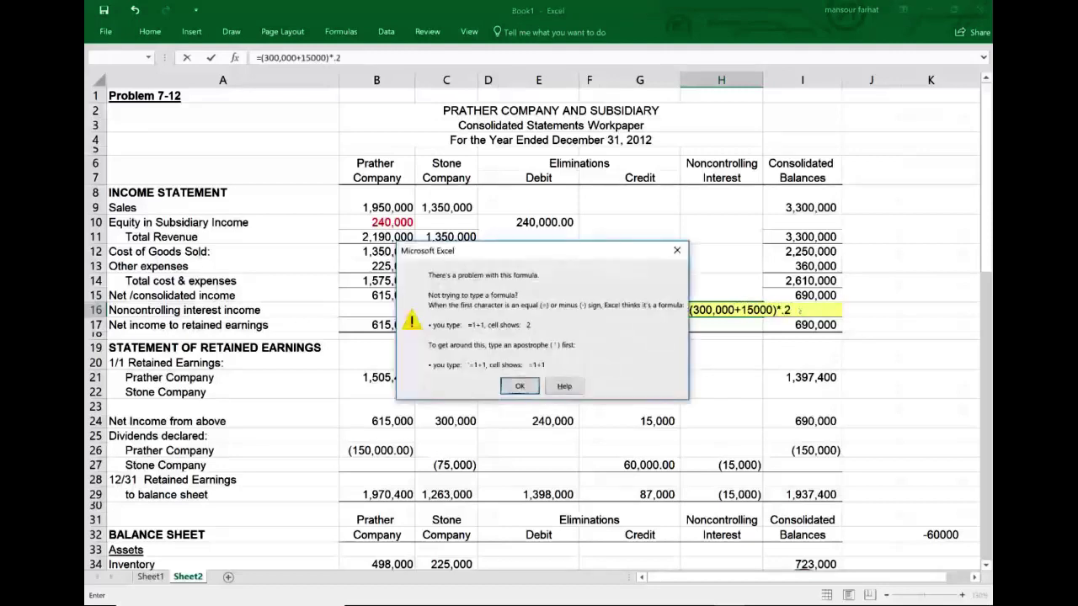
key("Return")
key("Return")
key("Return")
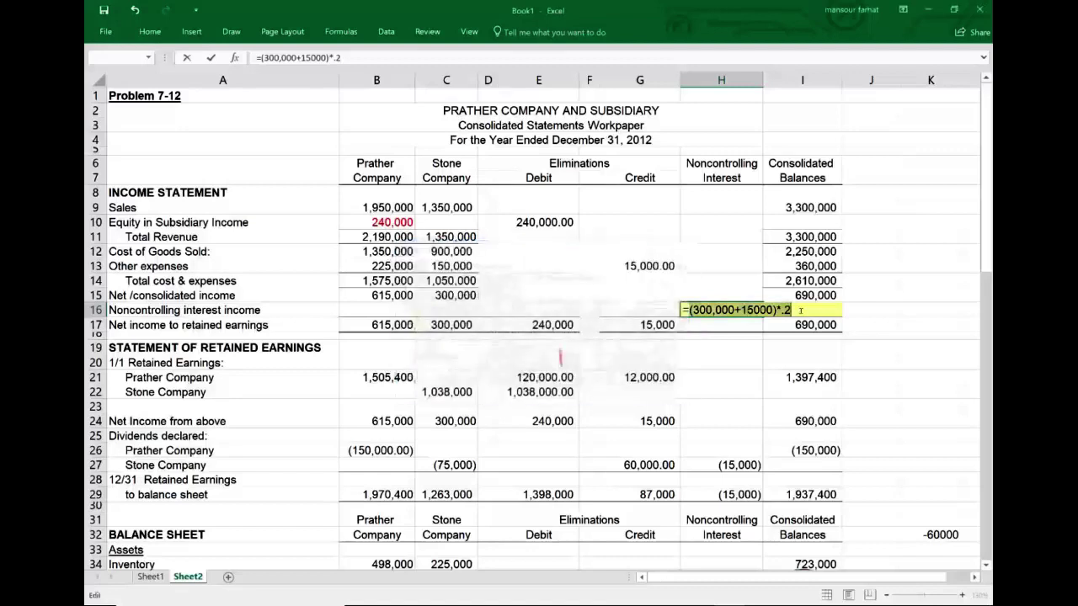
key("BackSpace")
key("BackSpace")
key("BackSpace")
key("BackSpace")
key("BackSpace")
key("BackSpace")
key("BackSpace")
key("BackSpace")
key("BackSpace")
key("BackSpace")
key("BackSpace")
key("BackSpace")
key("BackSpace")
key("BackSpace")
key("BackSpace")
key("BackSpace")
key("BackSpace")
key("BackSpace")
key("BackSpace")
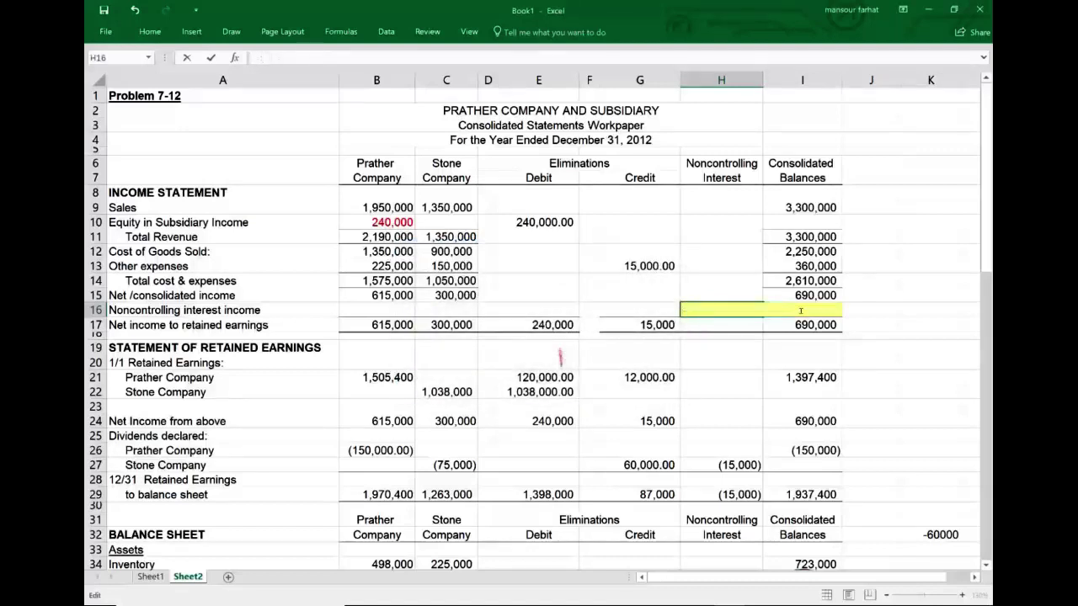
type("=(31")
key("BackSpace")
key("BackSpace")
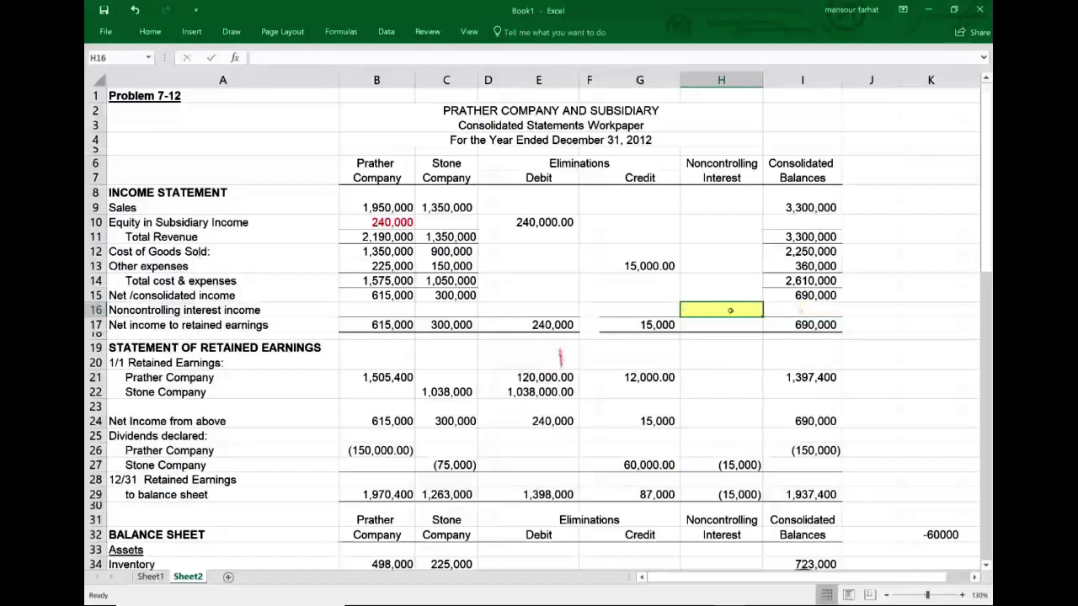
- Calculate the noncontrolling interest income in H16 with the formula =(C17+G13)*.2
type("(")
left_click(432, 327)
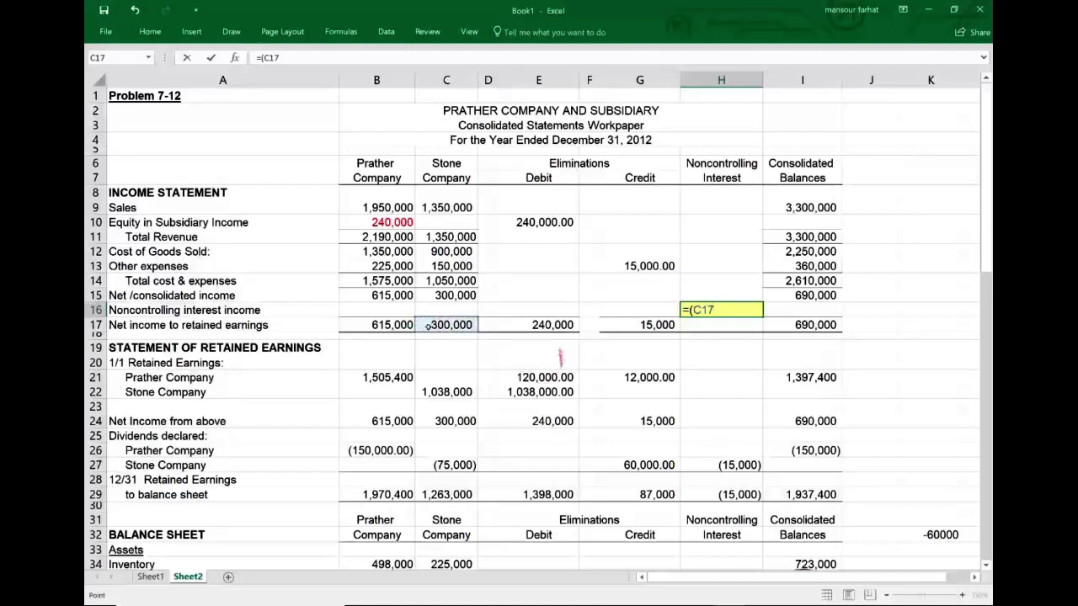
type("+")
left_click(643, 266)
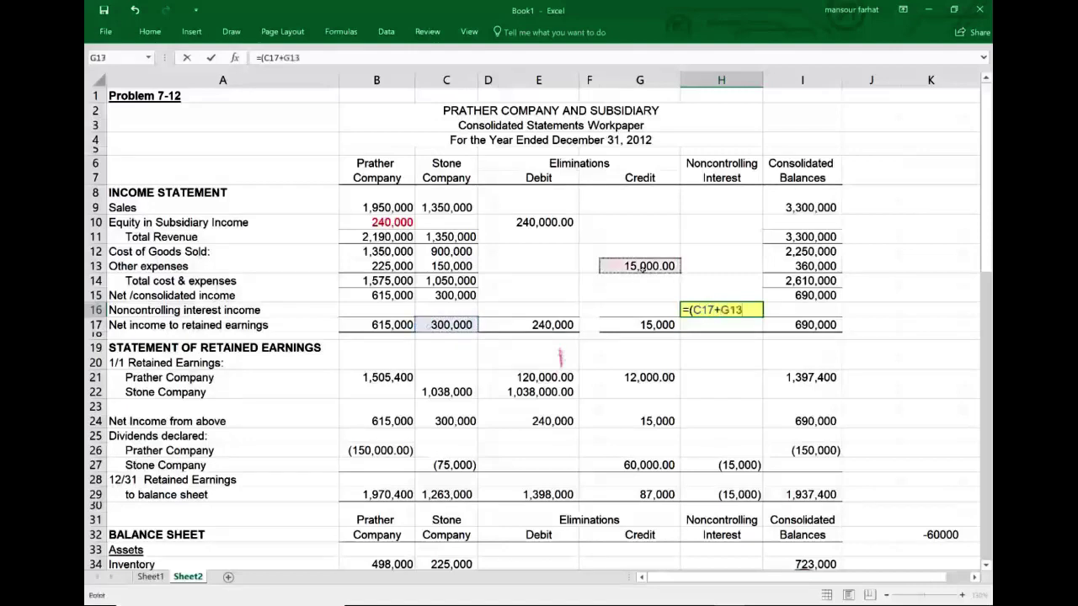
type(")*.2")
key("Return")
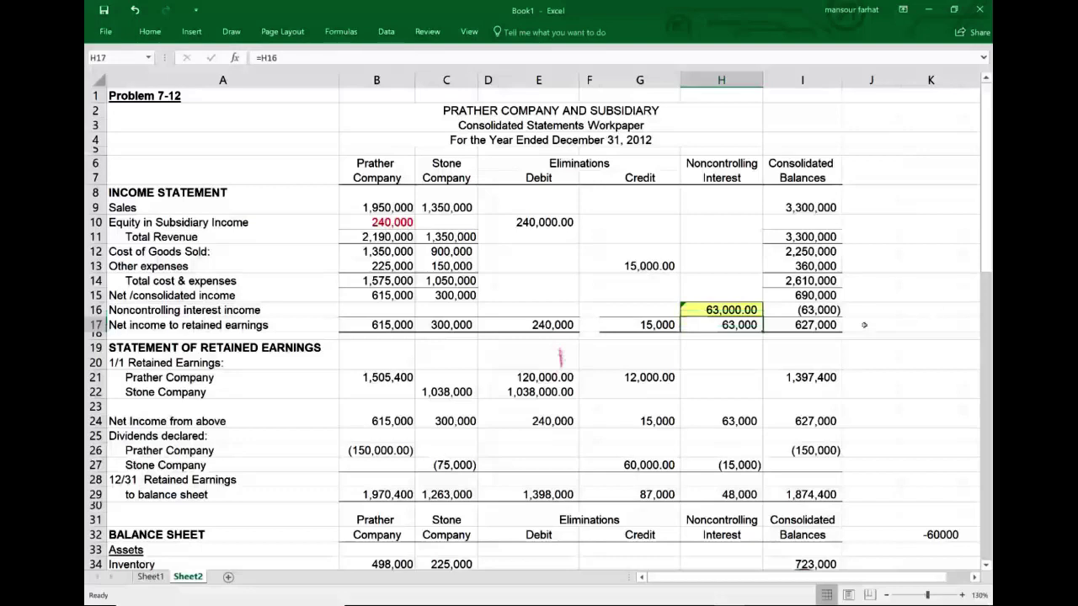
- Examine how the consolidated net income in I17 and Prather's beginning retained earnings in I21 are derived from the workpaper amounts
key("Right")
key("F2")
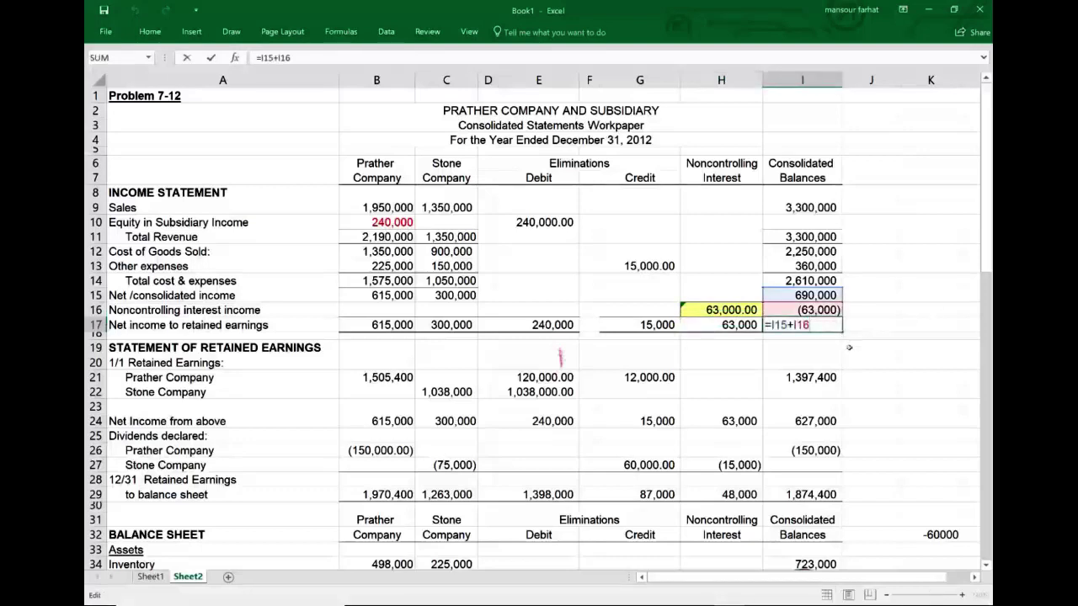
key("Escape")
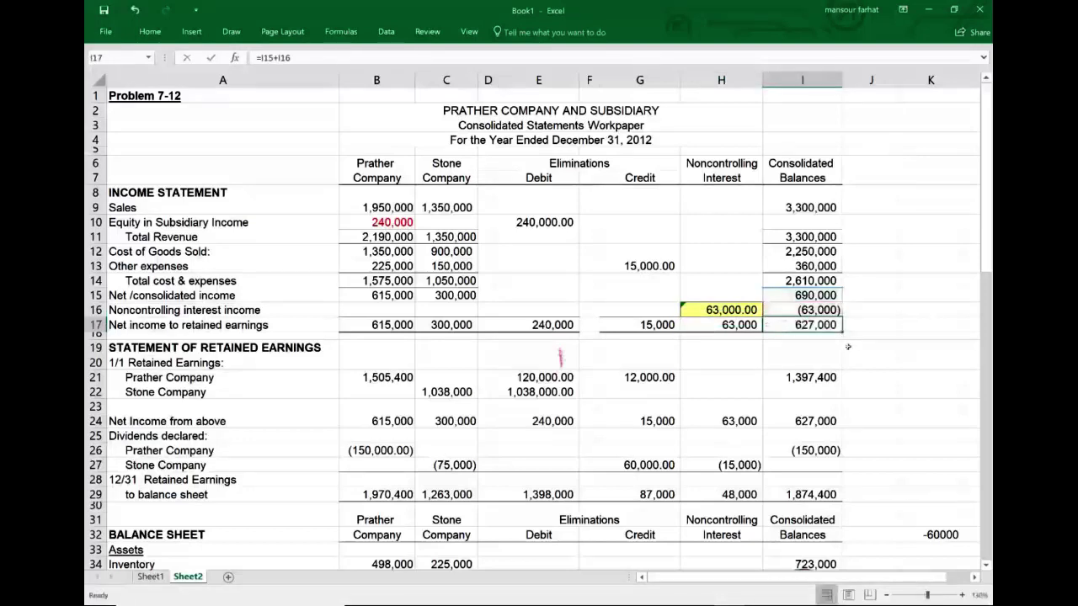
left_click(384, 376)
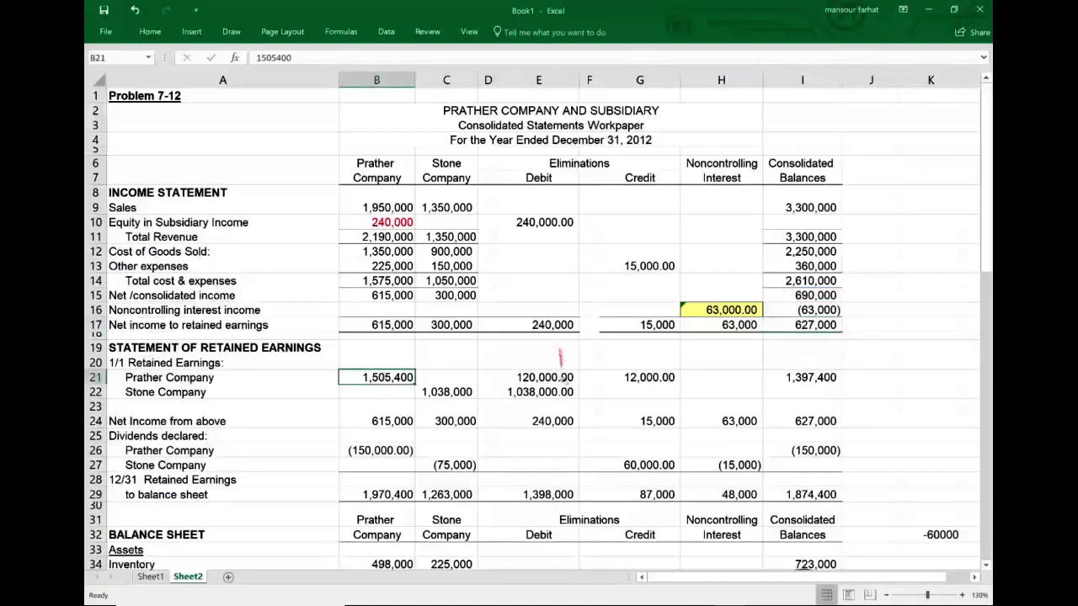
left_click(559, 377)
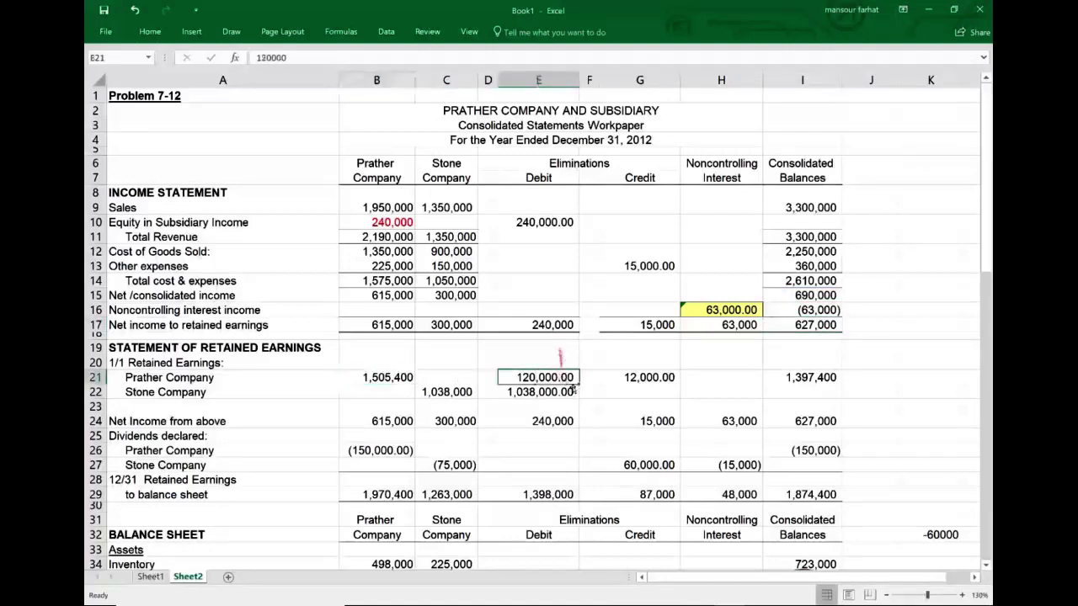
left_click(661, 377)
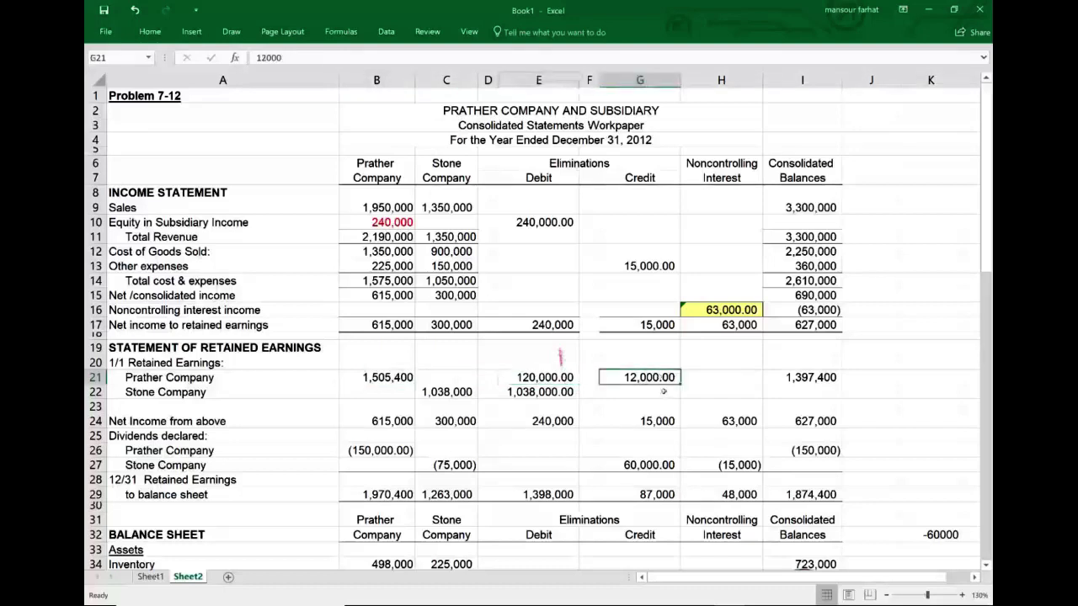
double_click(818, 379)
key("Escape")
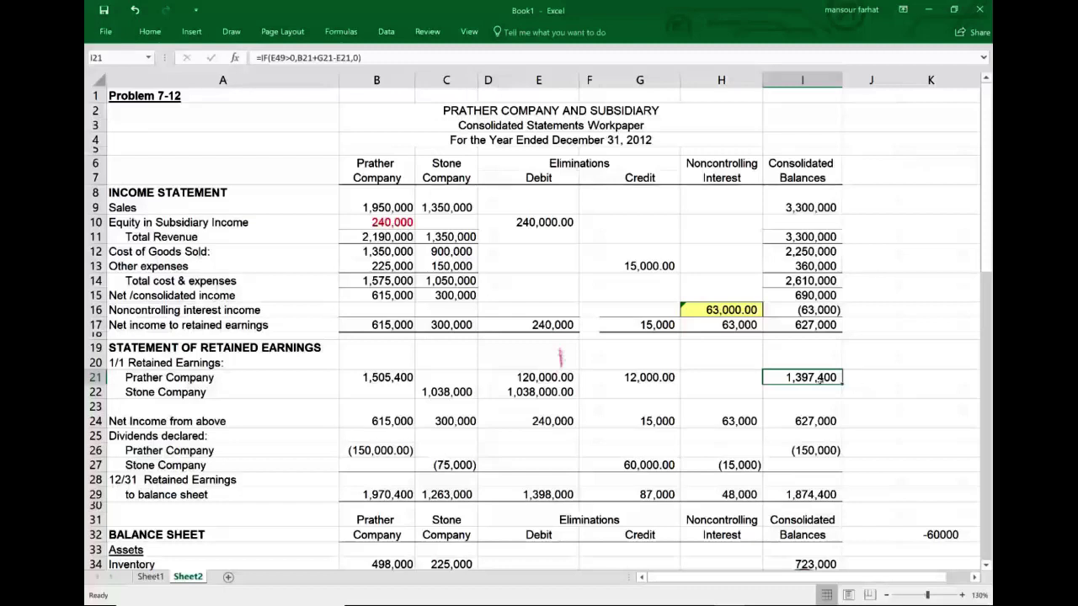
key("Return")
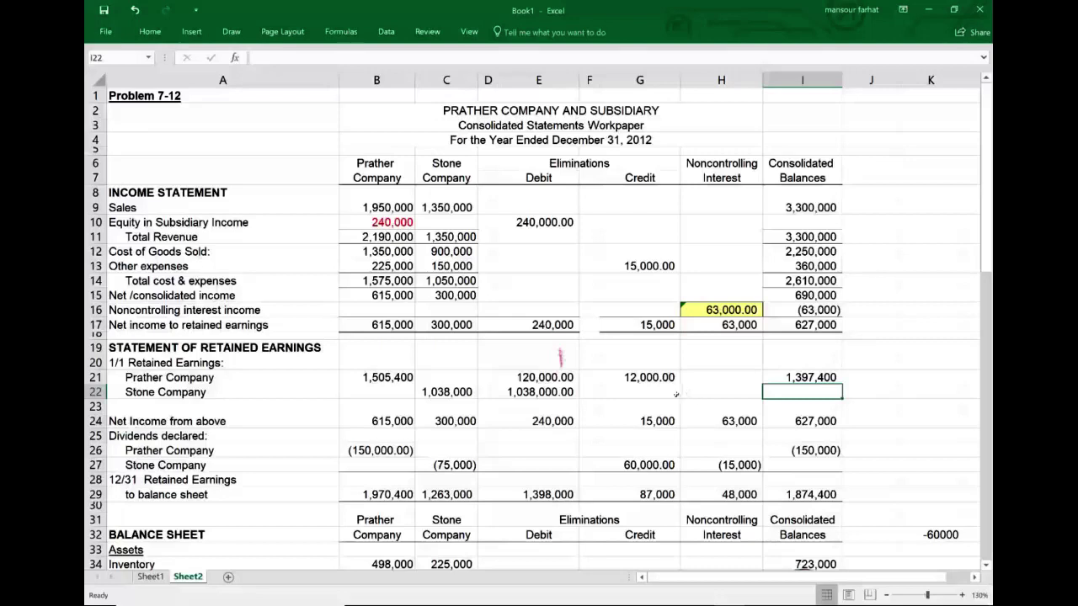
left_click(795, 376)
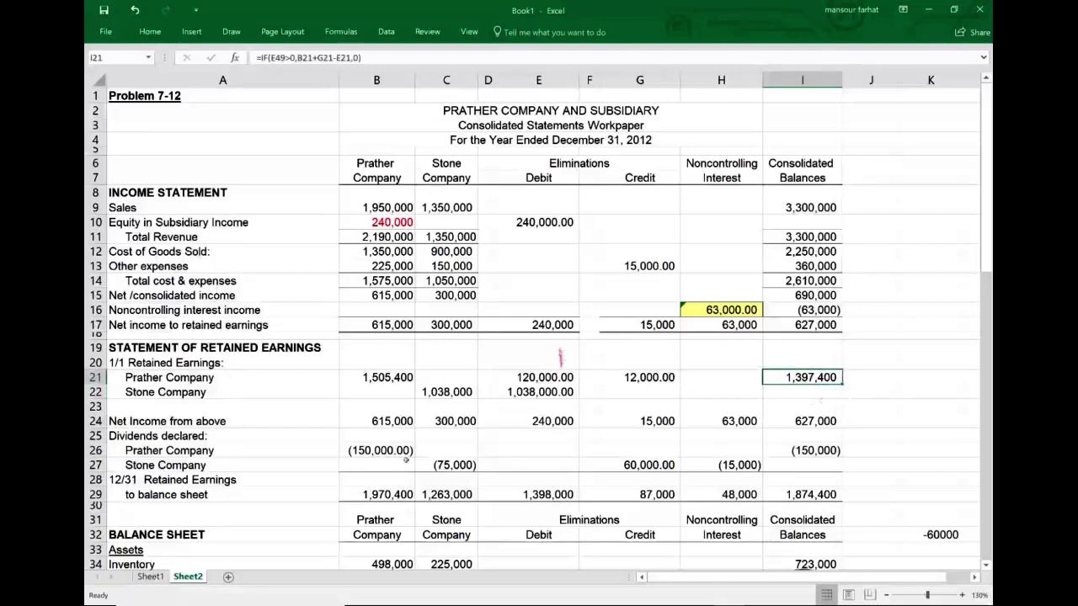
- Examine how the Net Income from above line in row 24 links to row 17 across the columns through to the consolidated balance
left_click(171, 428)
left_click(370, 430)
type("=B17")
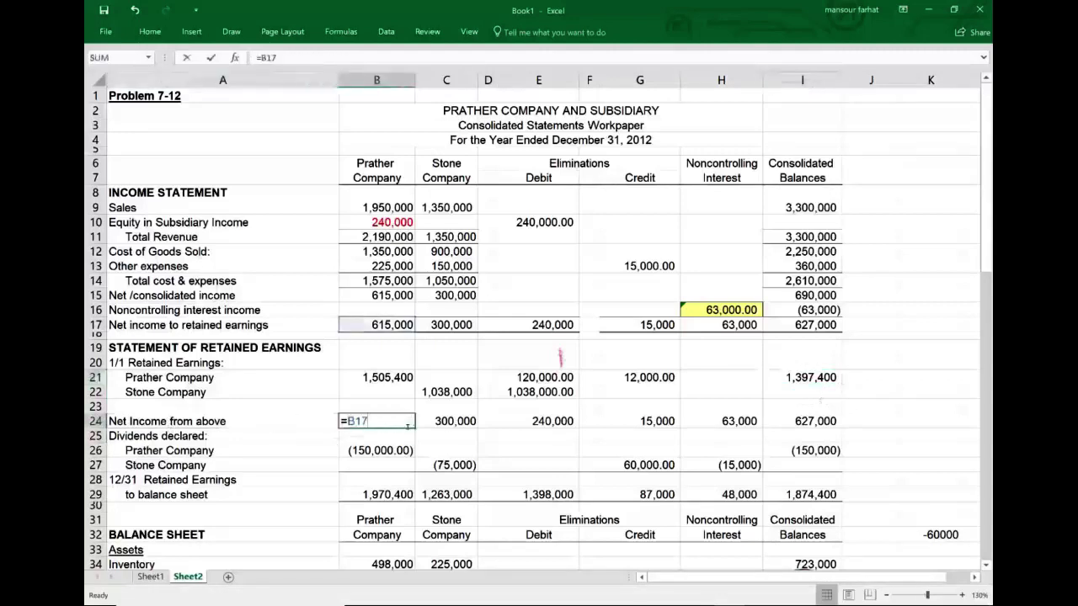
key("Return")
double_click(447, 421)
key("Return")
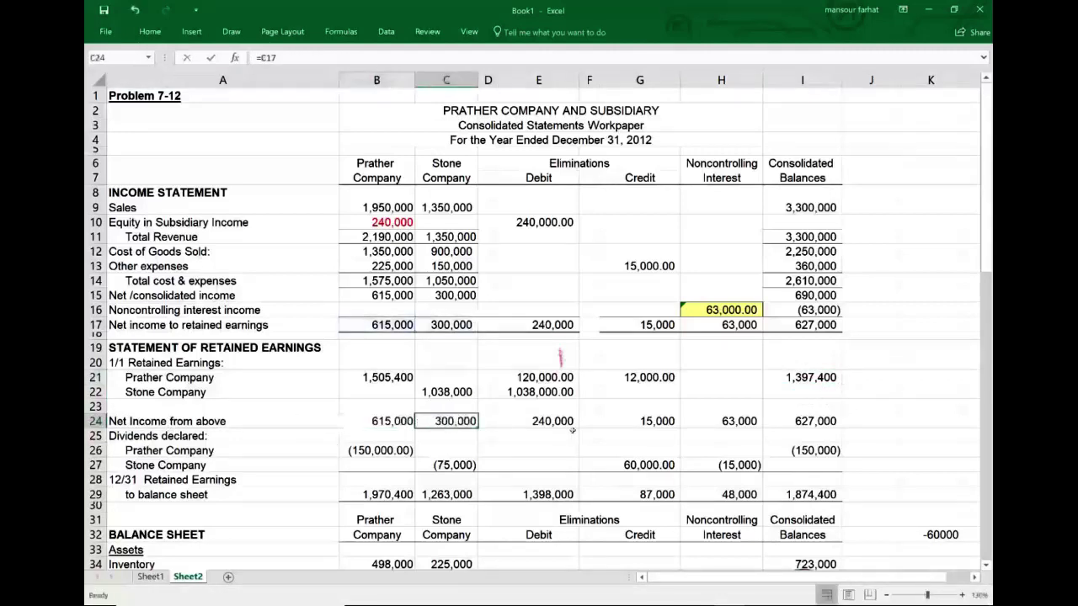
left_click(569, 423)
left_click(649, 421)
double_click(649, 421)
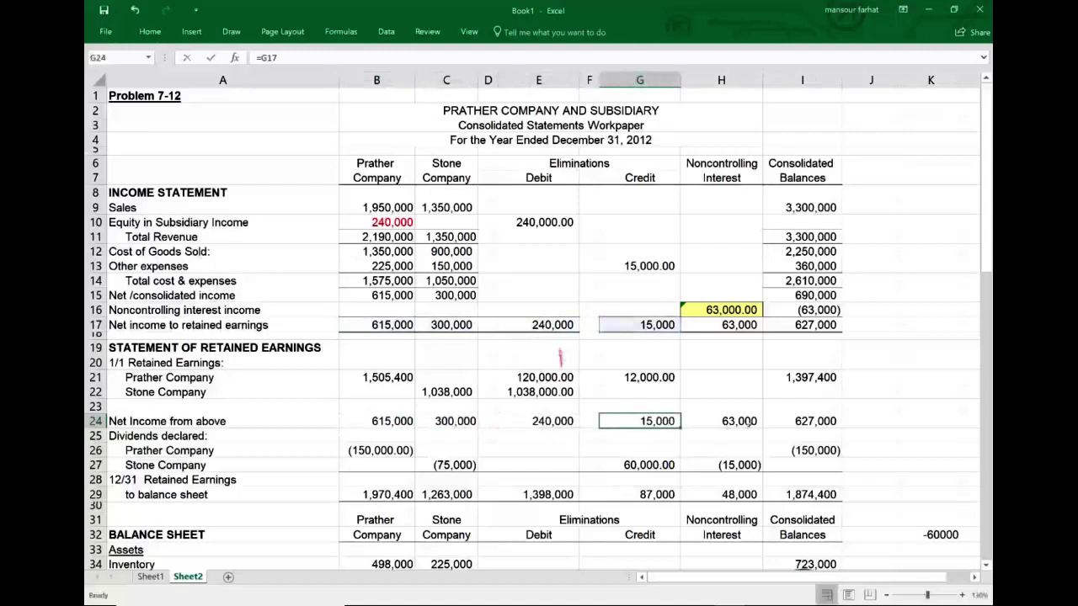
double_click(750, 424)
key("Return")
double_click(805, 421)
key("Return")
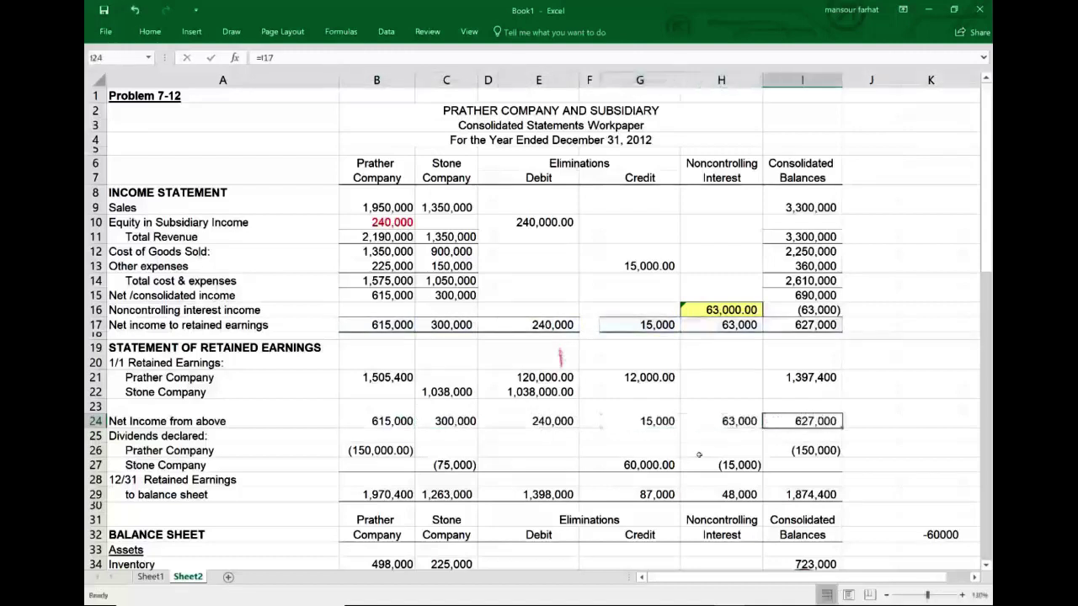
left_click(830, 386)
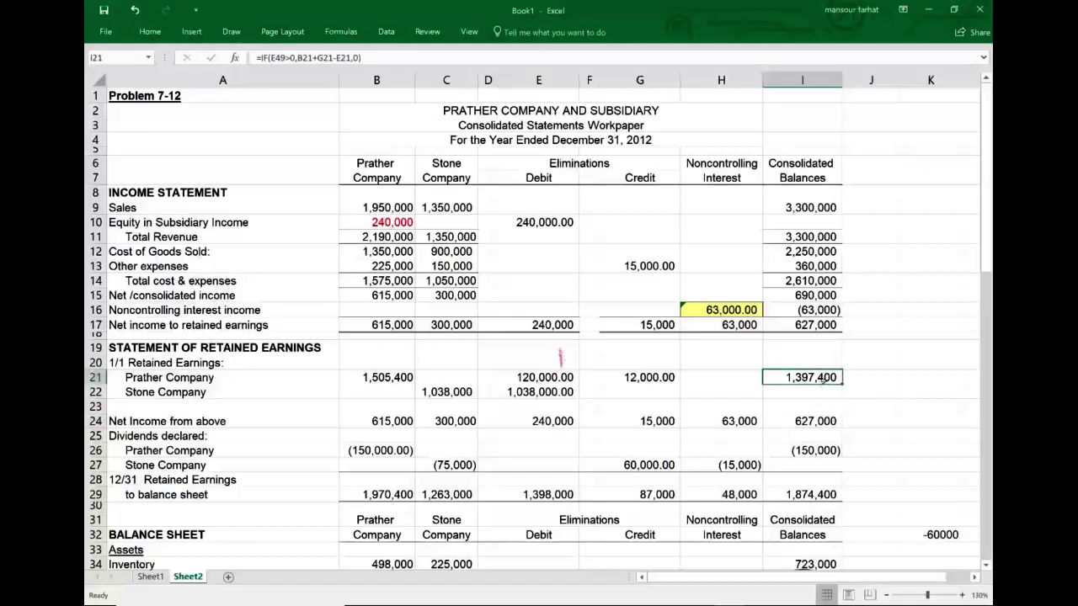
left_click(832, 423)
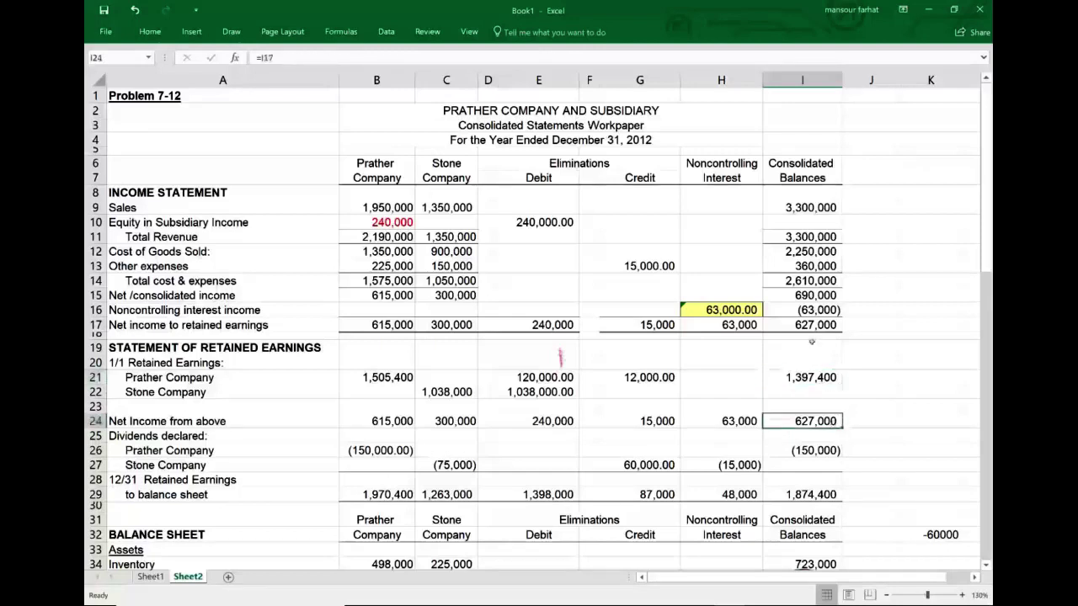
double_click(829, 422)
key("Escape")
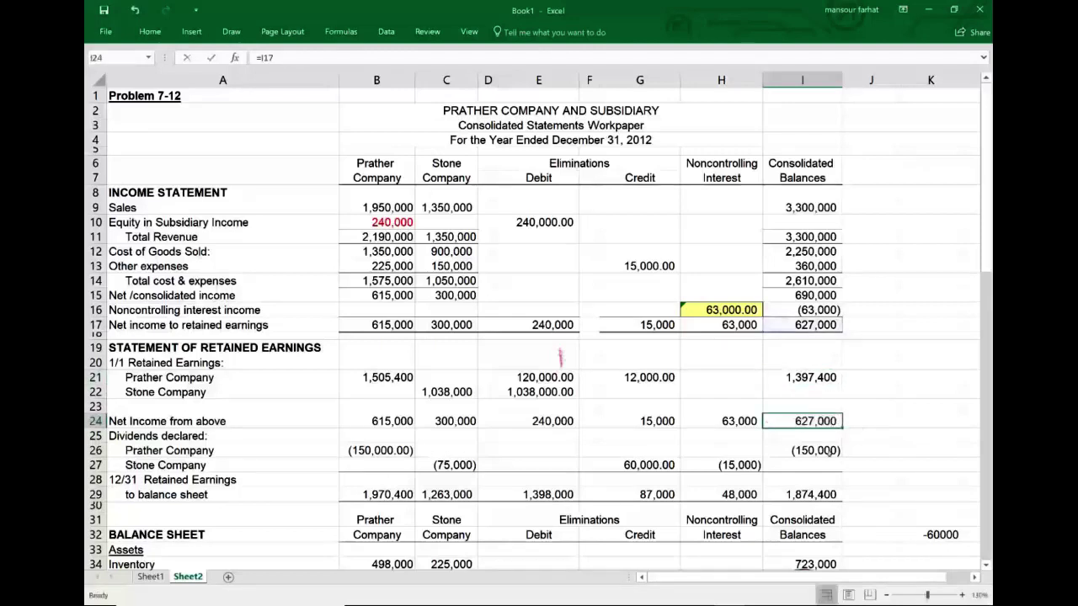
- Examine how Prather's consolidated dividends in I26 and the consolidated ending retained earnings in I29 are derived
left_click(831, 452)
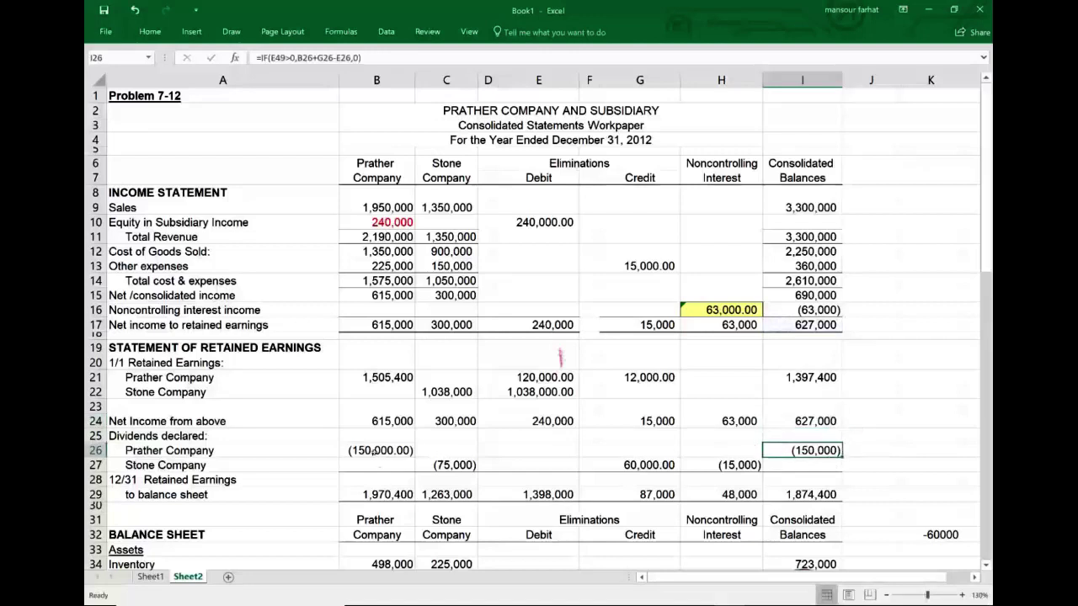
left_click(378, 451)
left_click(840, 453)
double_click(829, 495)
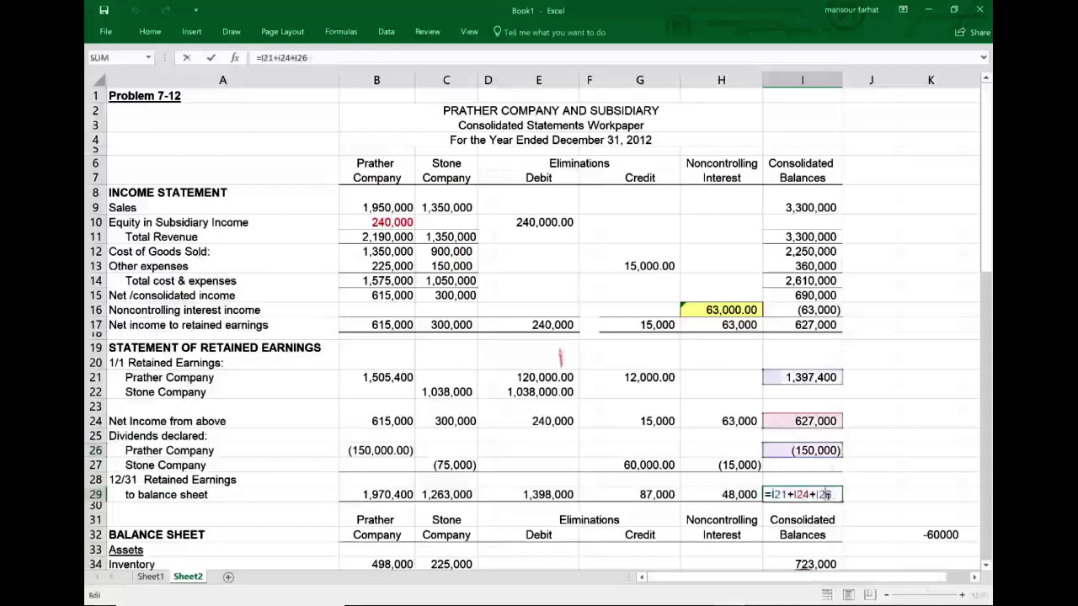
key("Escape")
- Examine how Stone's dividends declared in row 27 are split between the elimination in G27 and the noncontrolling interest in H27
left_click(445, 468)
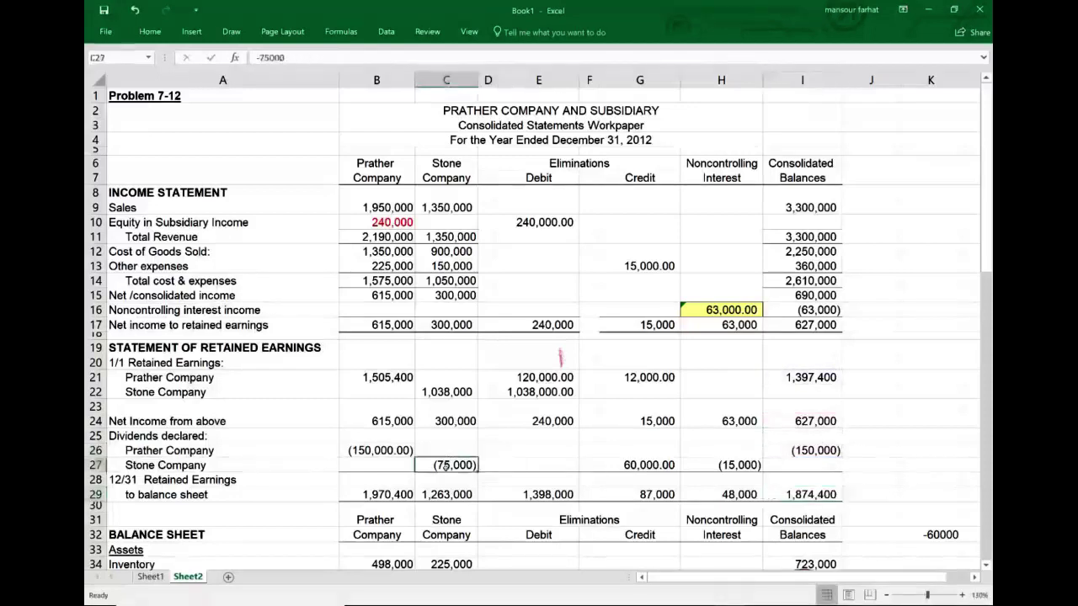
left_click(671, 465)
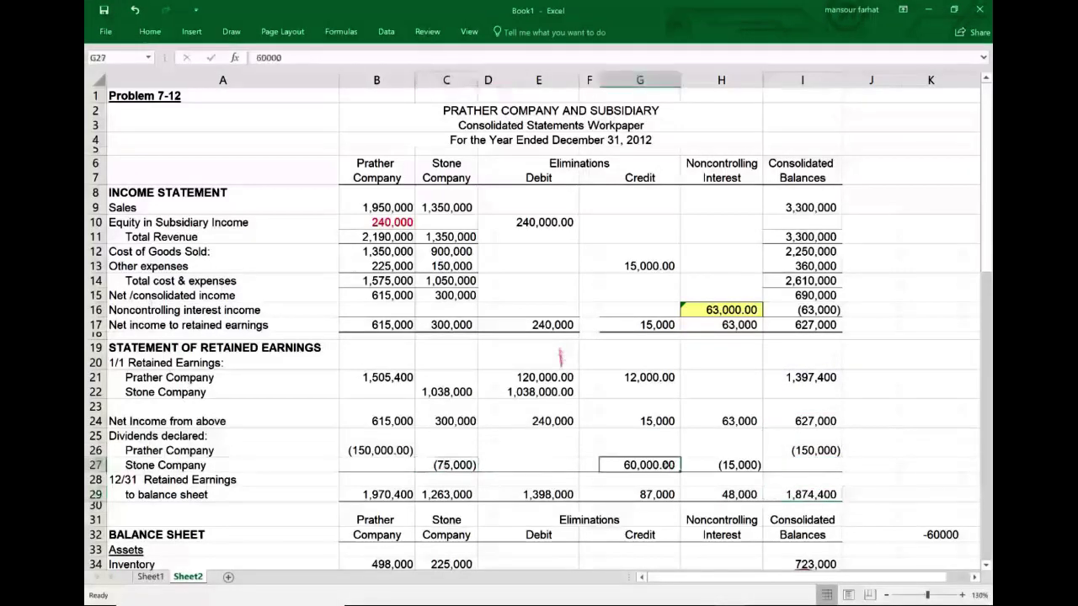
left_click(748, 466)
double_click(748, 466)
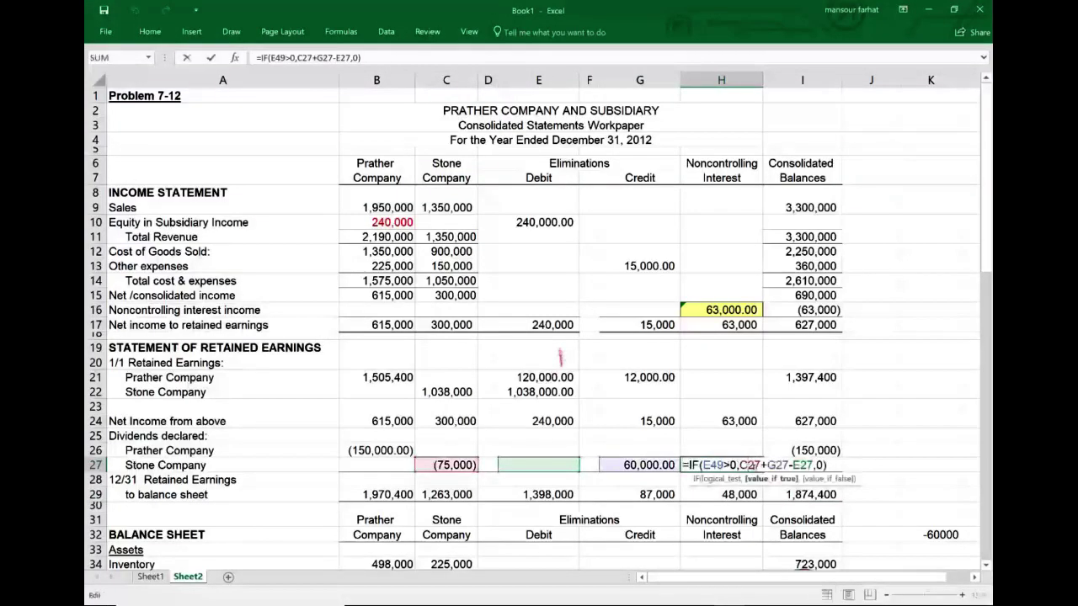
left_click(697, 479)
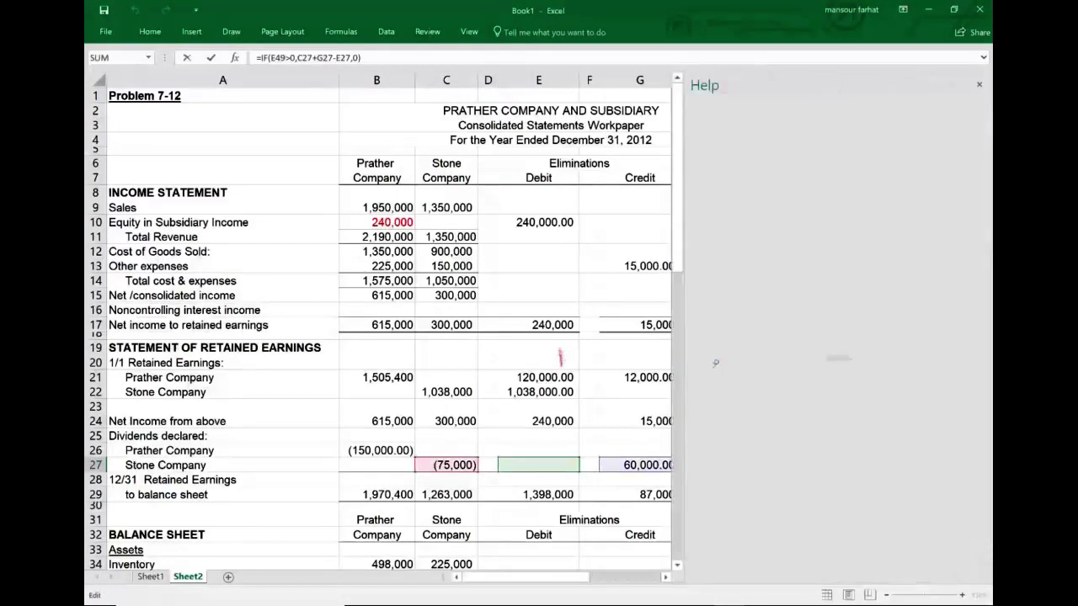
left_click(979, 84)
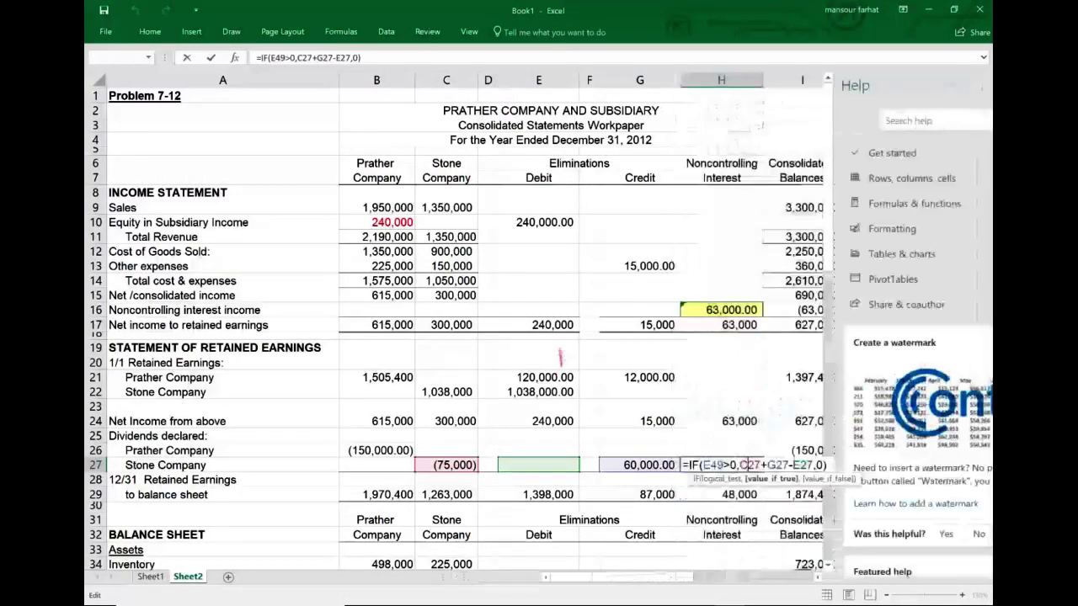
key("Escape")
left_click(828, 469)
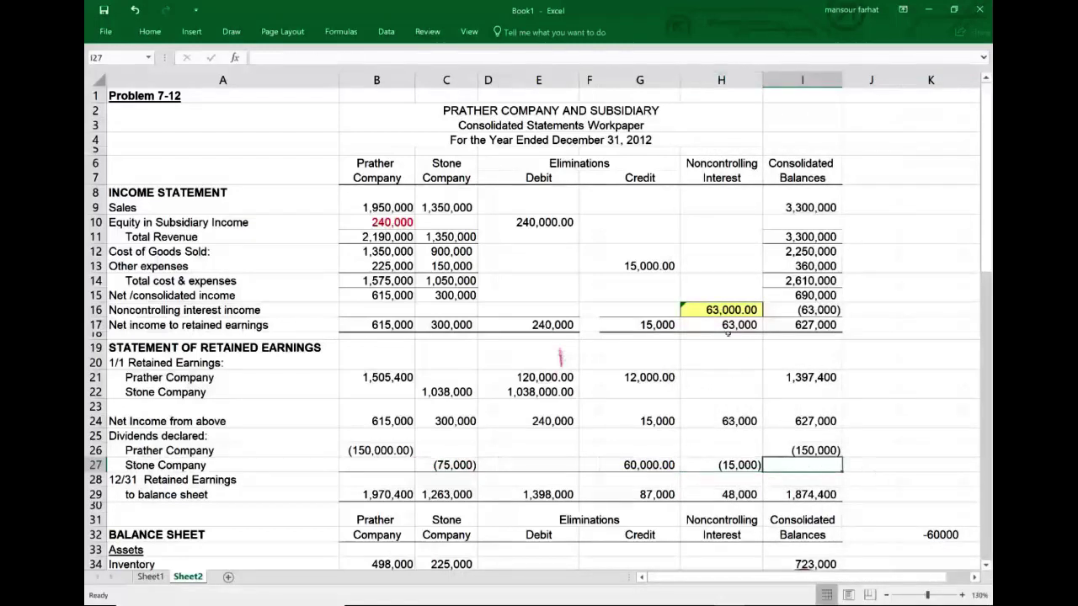
- Trace the noncontrolling interest column from net income in H17 through H24 and the dividends in H27 to the total in H29
left_click(728, 327)
left_click(753, 424)
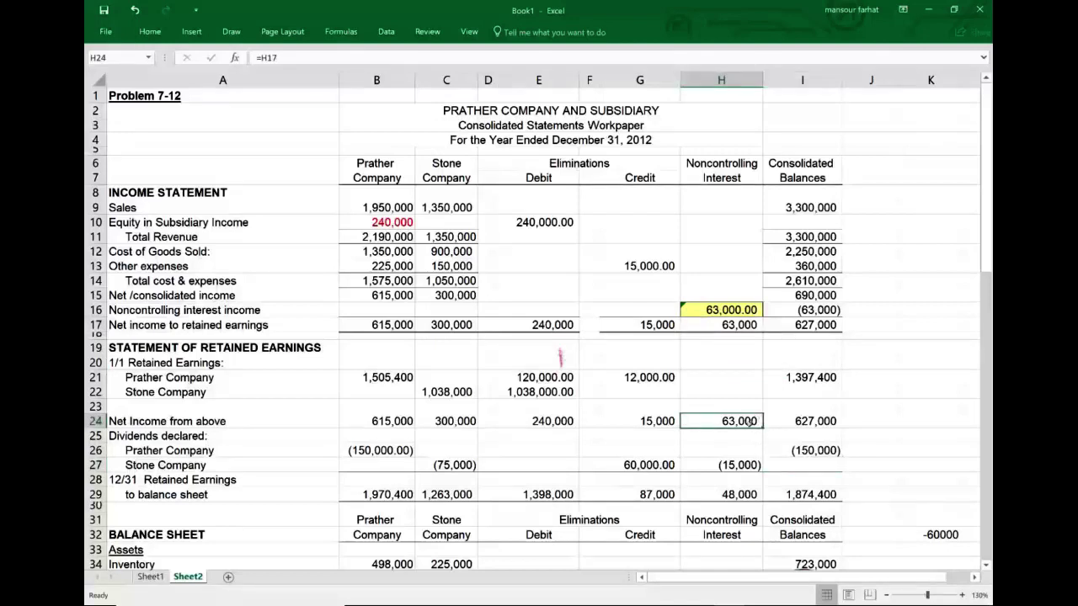
left_click(754, 468)
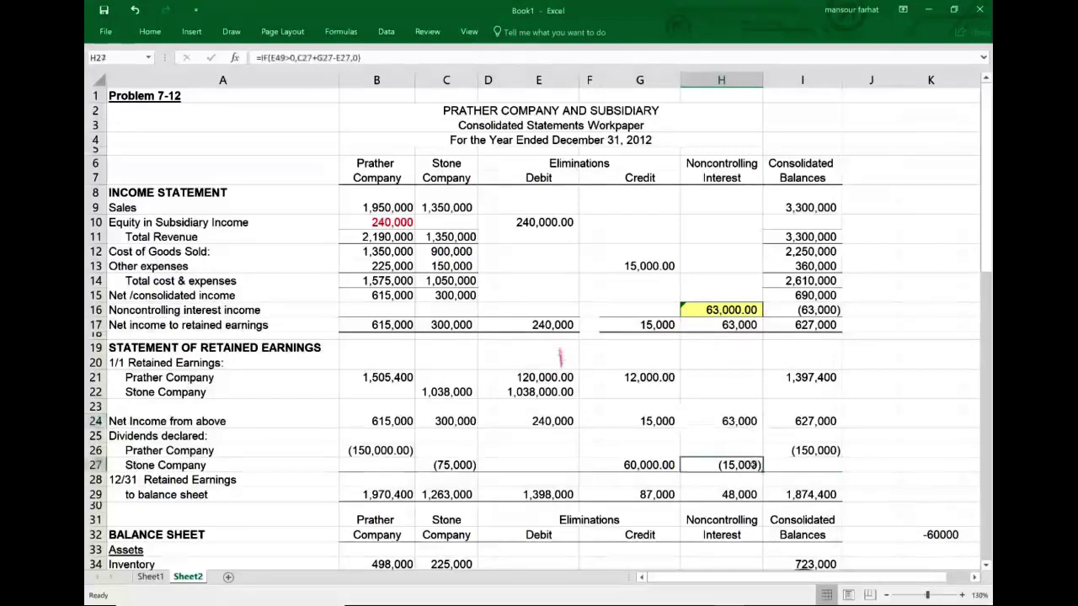
left_click(750, 496)
- Examine how the consolidated Inventory in I34 and Investment in Shannon Company in I35 are derived from the company columns and eliminations
scroll(758, 497, "down", 1)
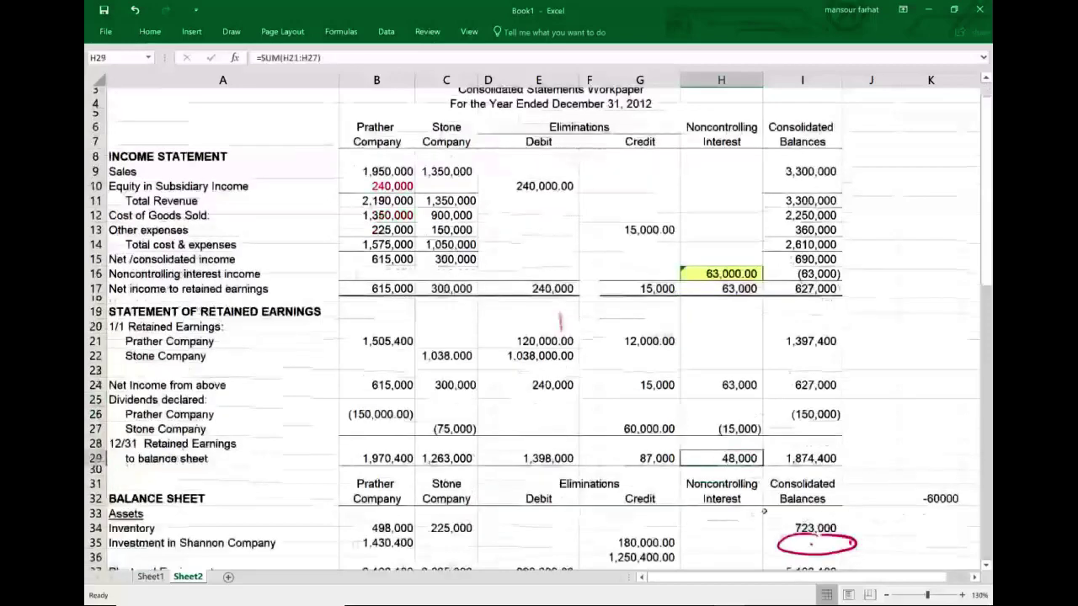
scroll(760, 493, "down", 5)
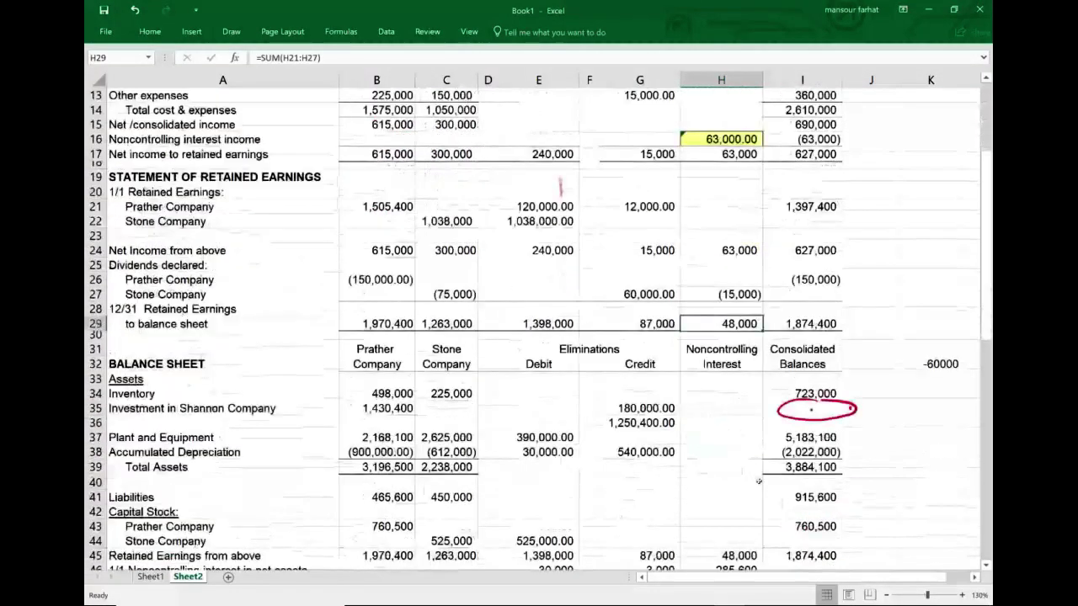
left_click(383, 298)
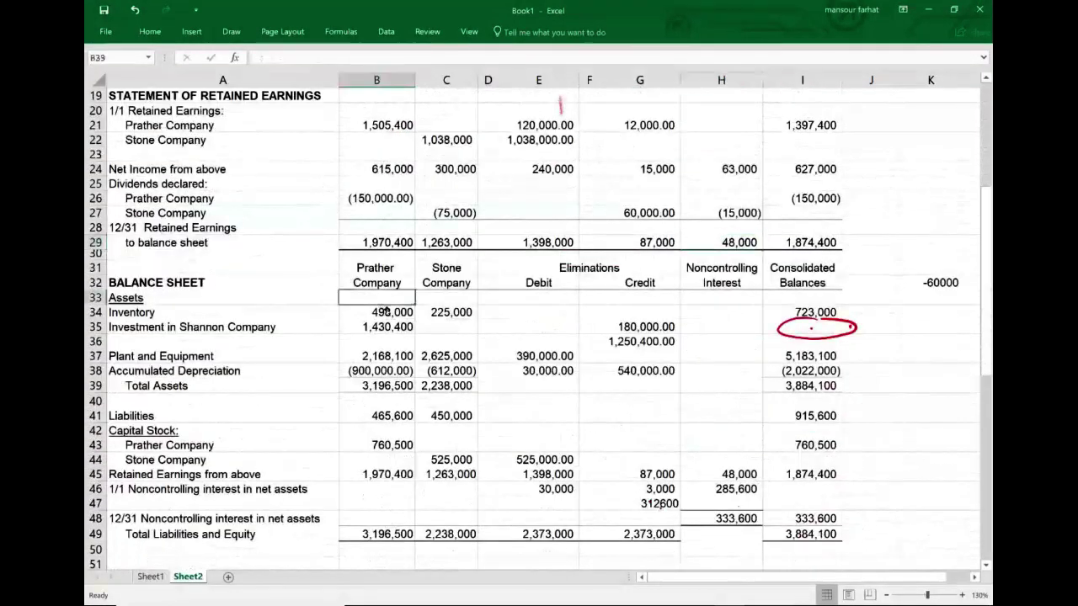
left_click(398, 313)
left_click(446, 313)
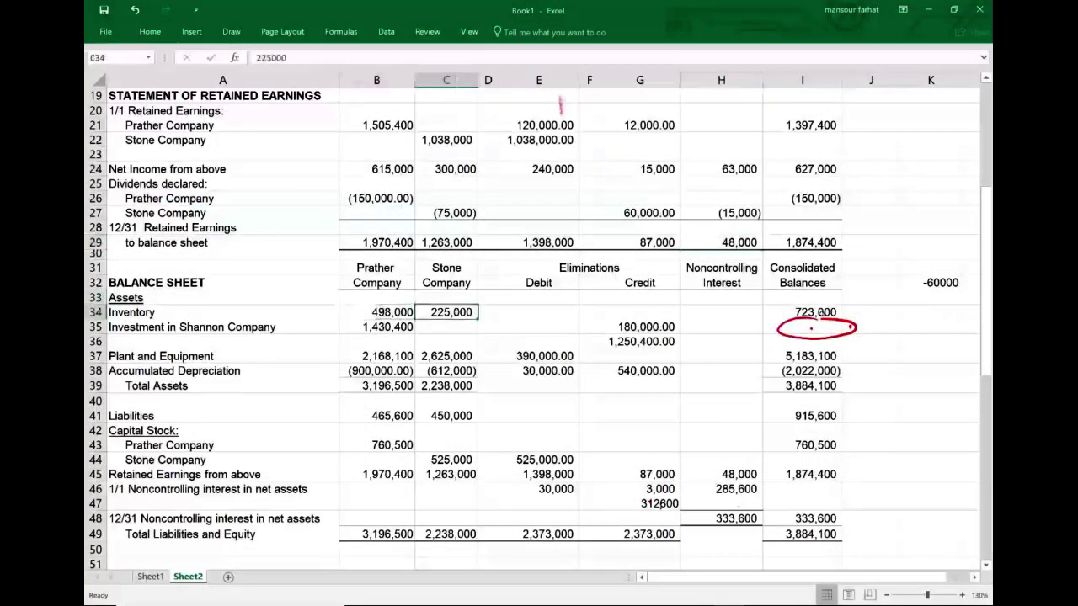
double_click(815, 313)
key("Escape")
left_click(379, 317)
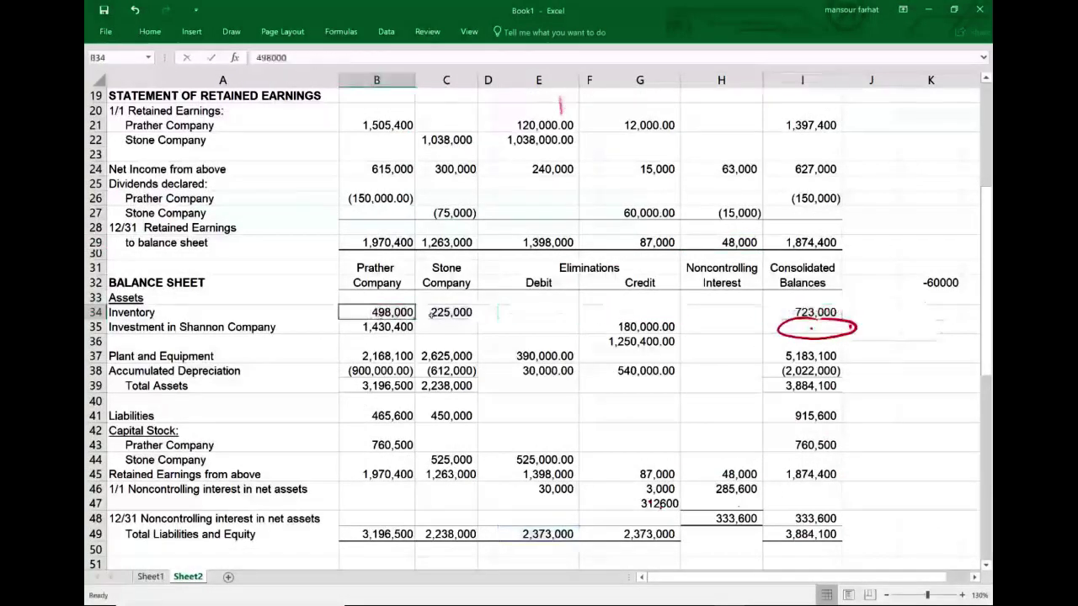
left_click(431, 313)
left_click(396, 330)
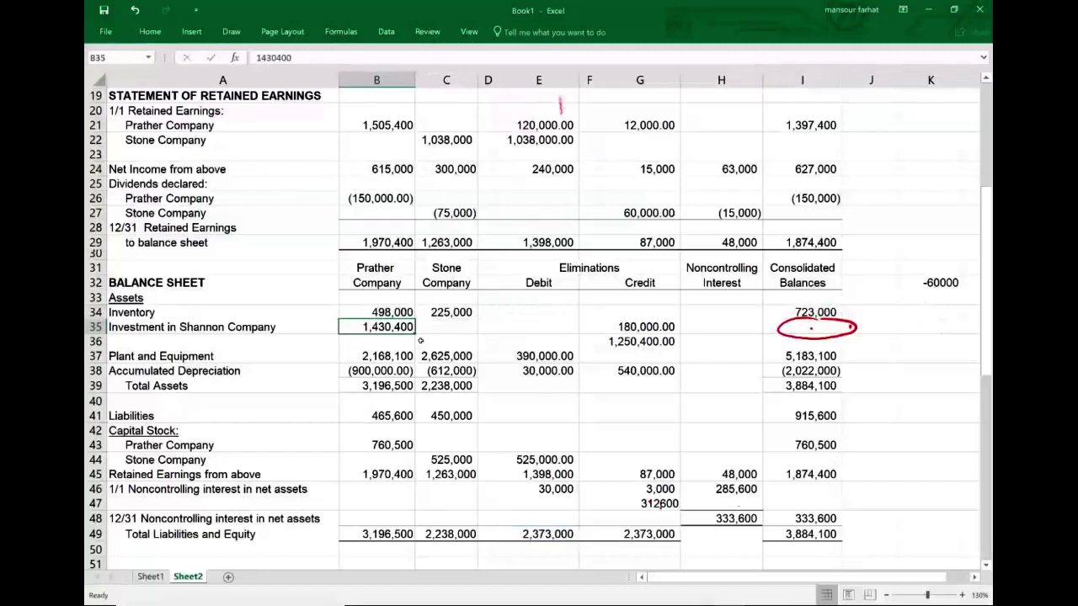
left_click(829, 332)
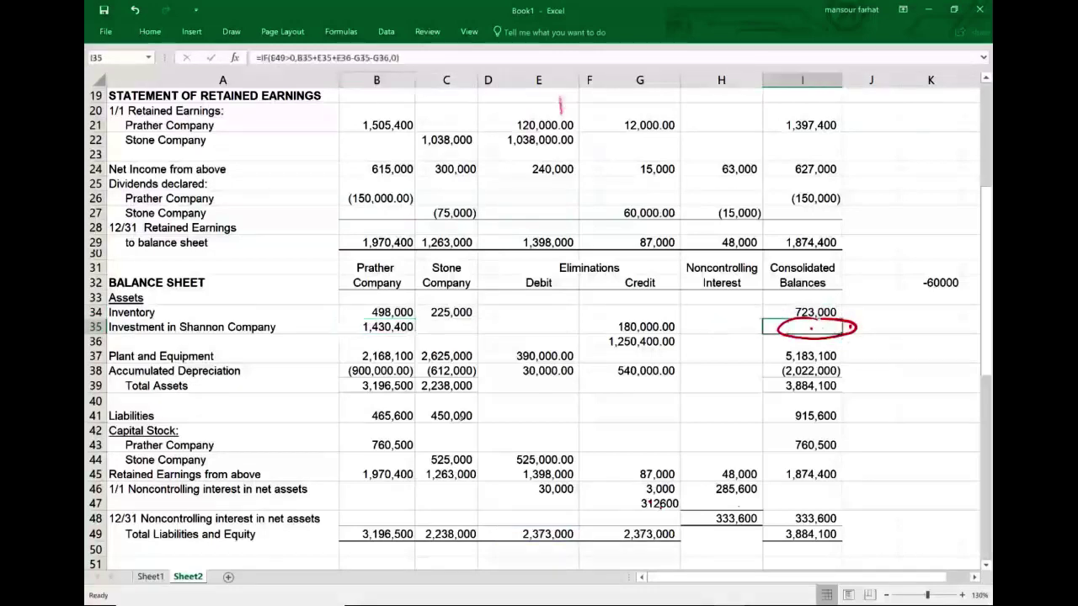
- Examine how the consolidated Plant and Equipment in I37 combines both companies' balances with the elimination debit in E37
left_click(383, 362)
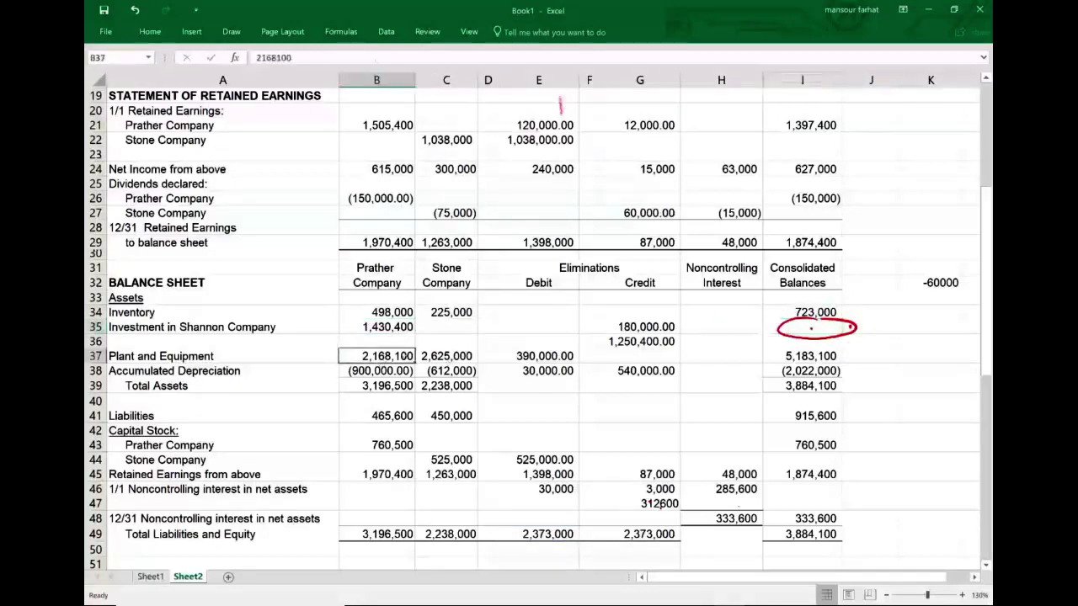
left_click(452, 356)
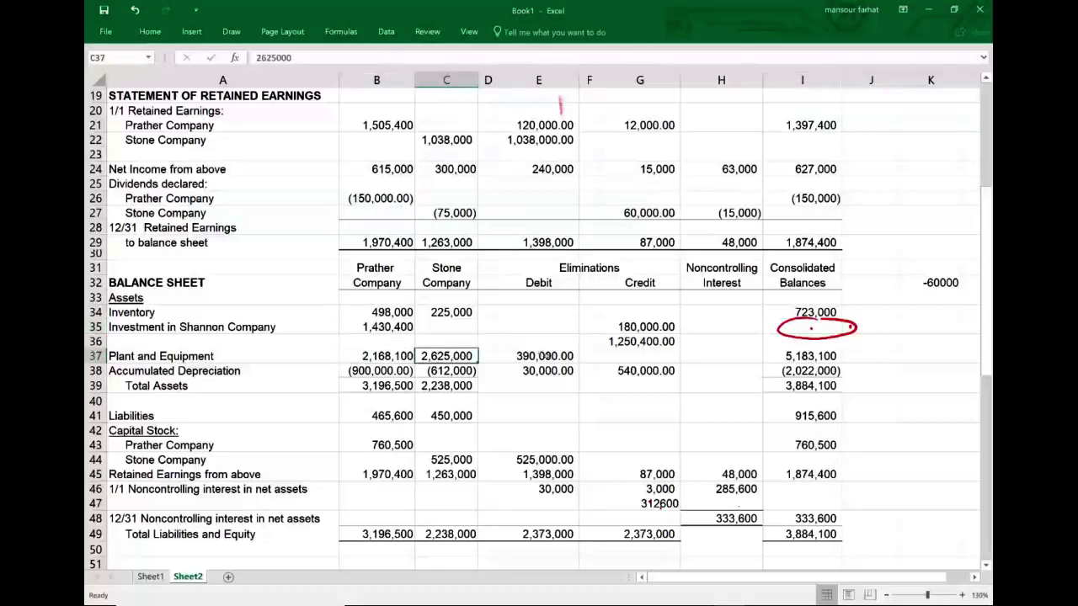
left_click(545, 357)
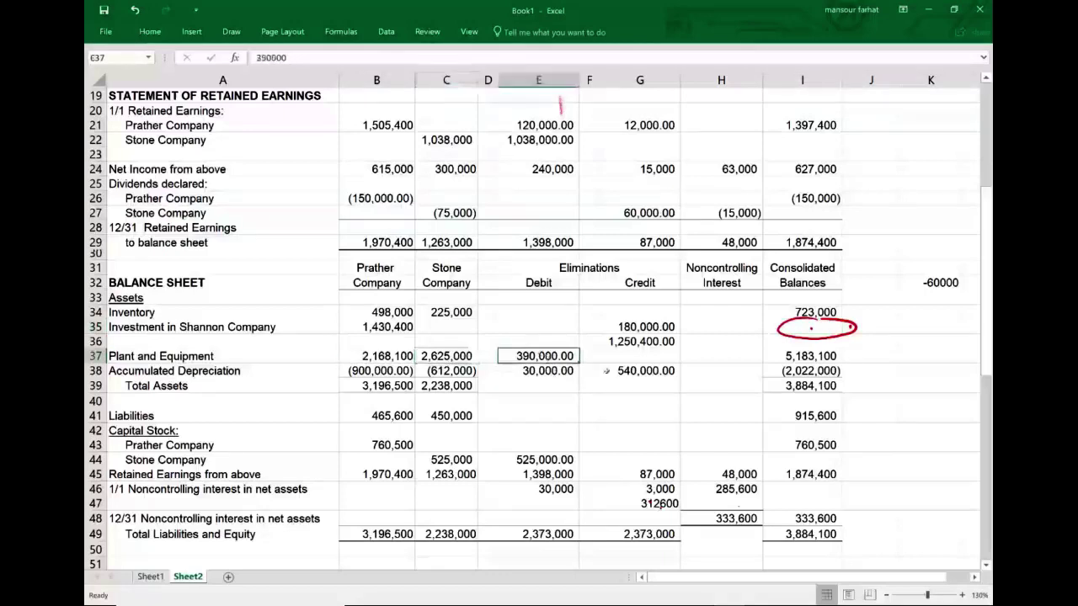
double_click(813, 358)
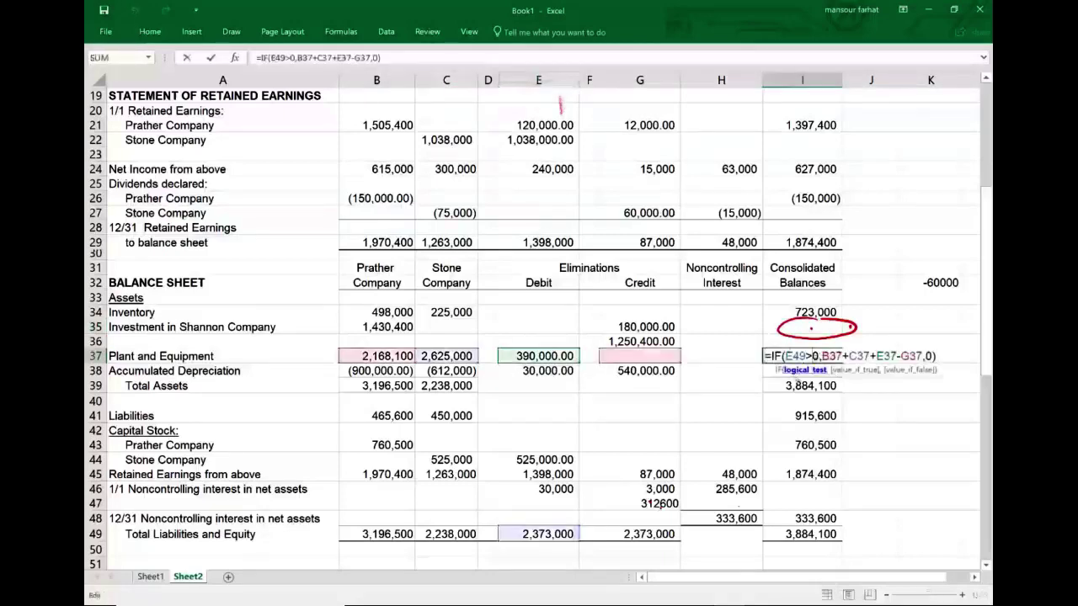
key("Escape")
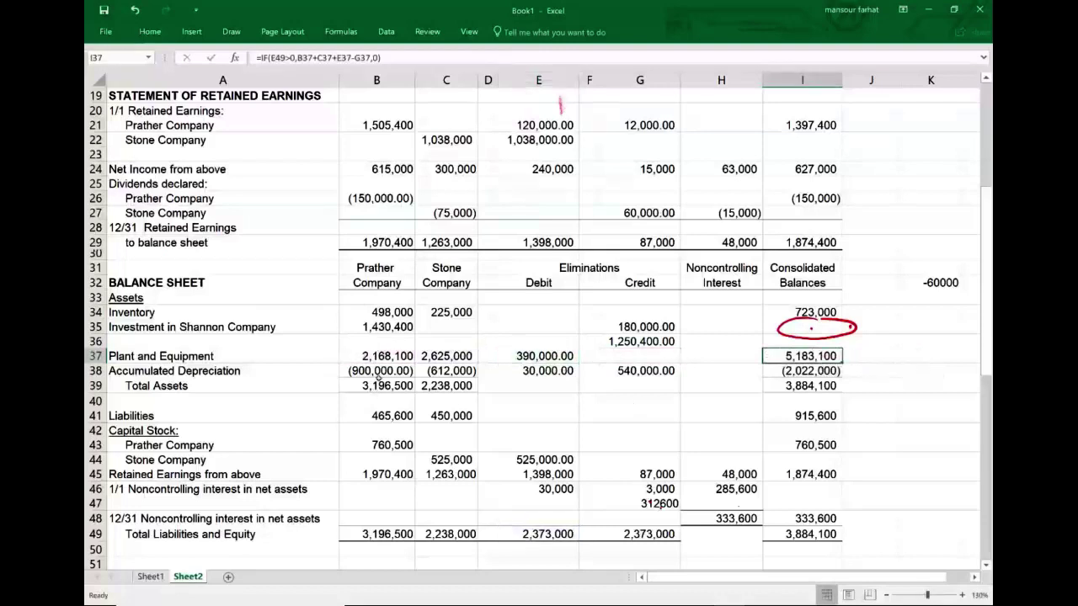
- Examine how the consolidated Accumulated Depreciation in I38 and Total Assets in I39 are calculated
left_click_drag(379, 377, 455, 375)
left_click(465, 375)
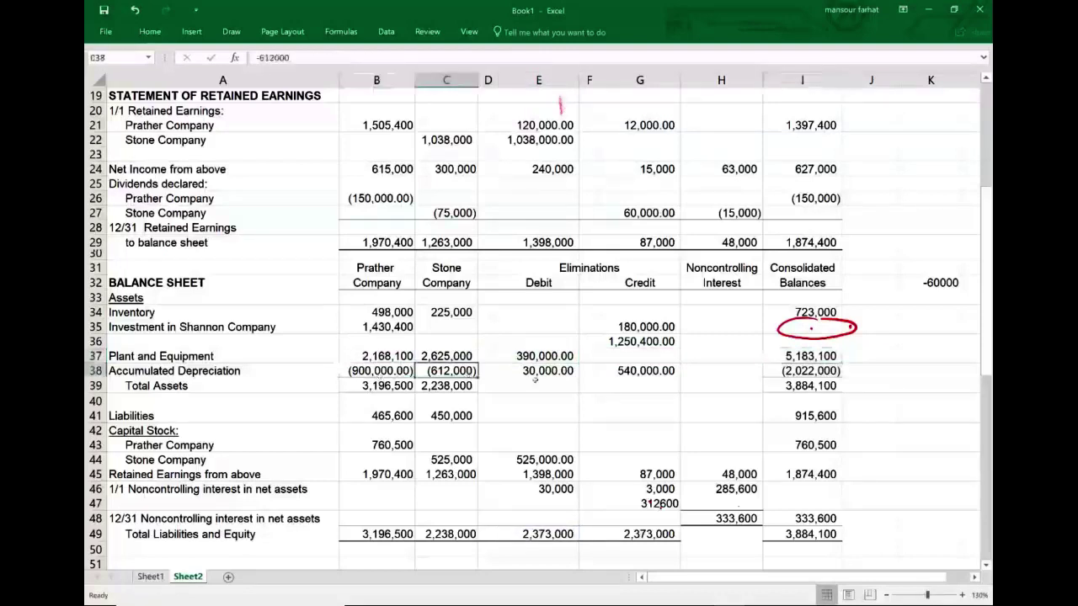
left_click(569, 376)
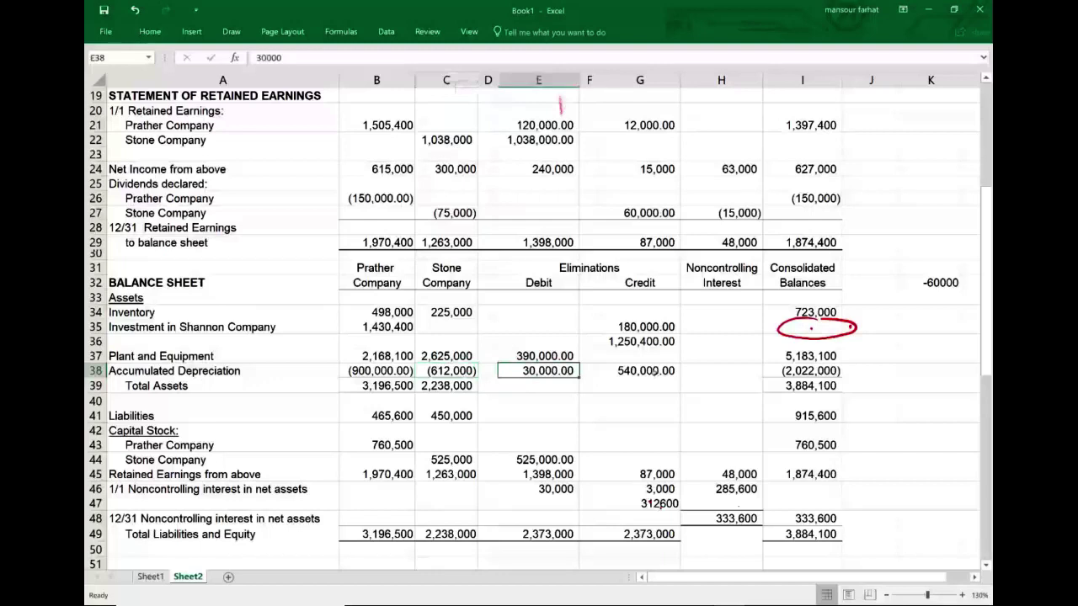
left_click(654, 373)
left_click(824, 377)
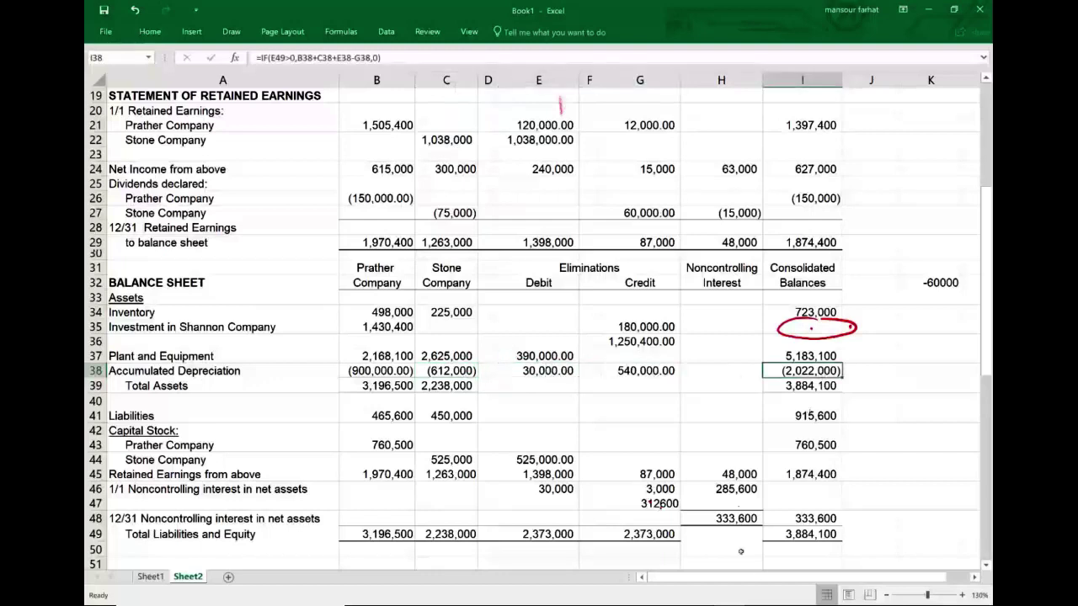
left_click(800, 387)
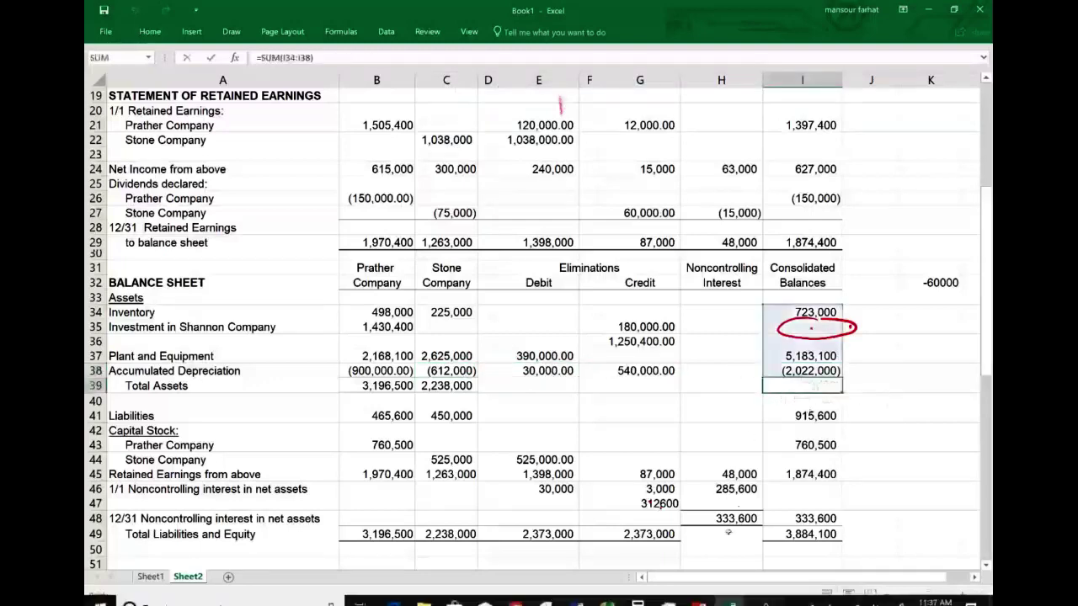
- Examine how the consolidated Liabilities in I41 and the capital stock balances in I43 and I44 are derived
scroll(744, 482, "down", 1)
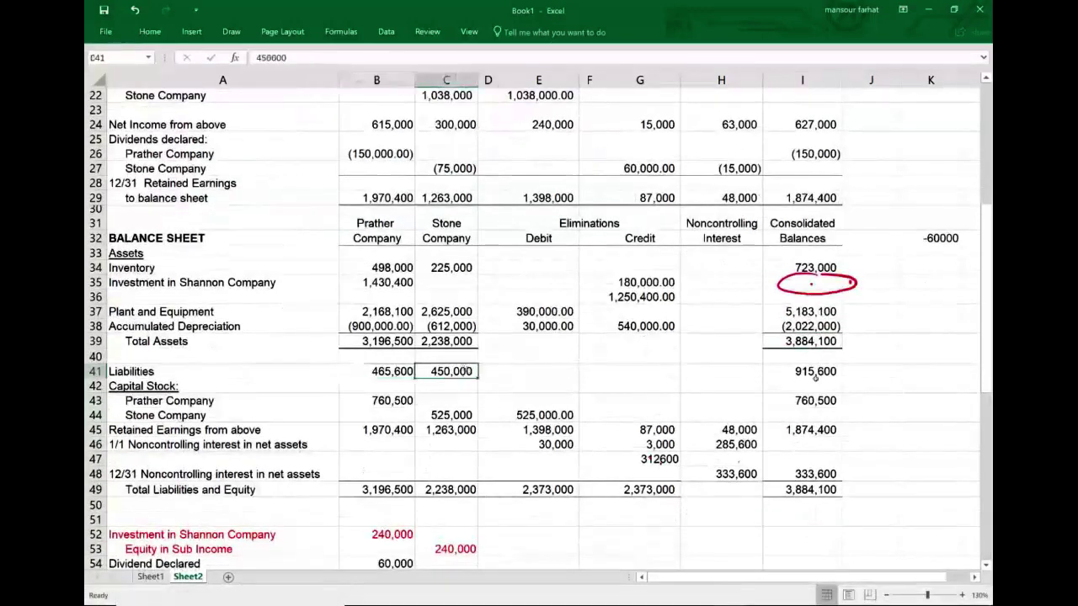
left_click(813, 375)
double_click(813, 375)
key("Escape")
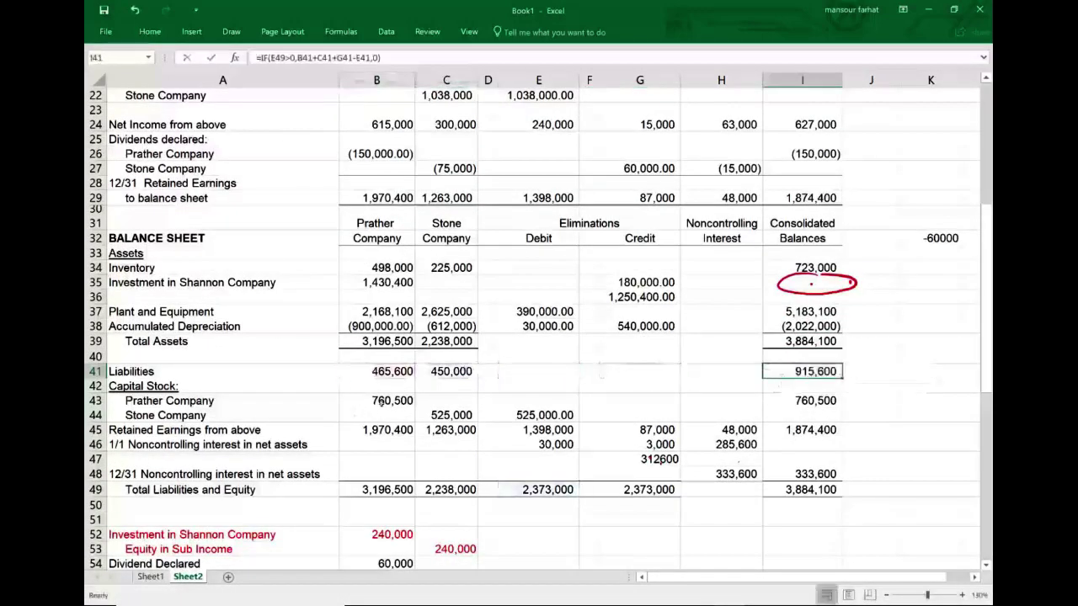
left_click(382, 403)
left_click(833, 402)
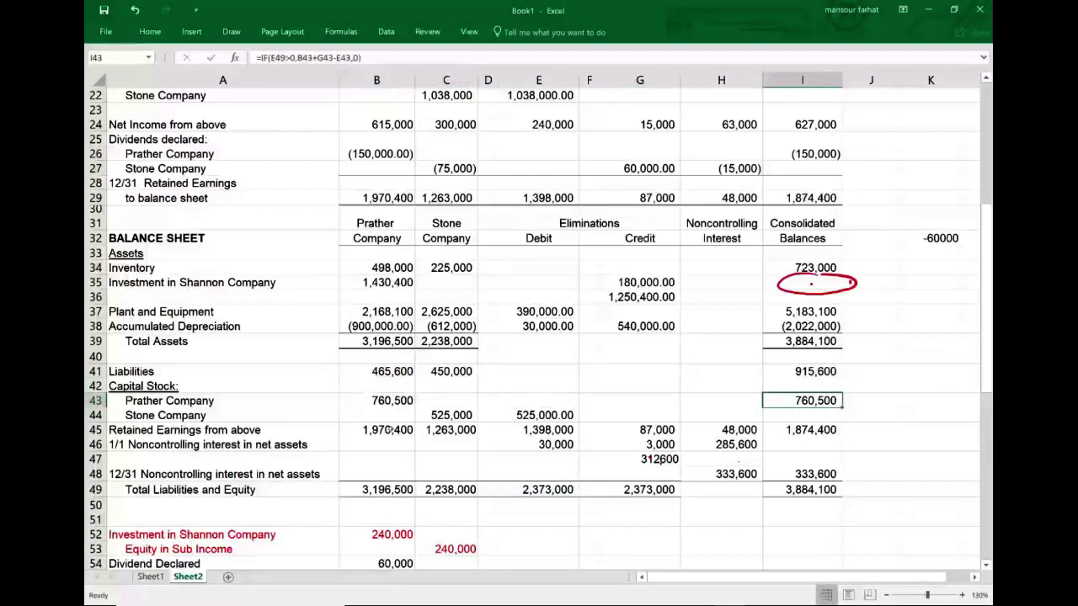
left_click(814, 414)
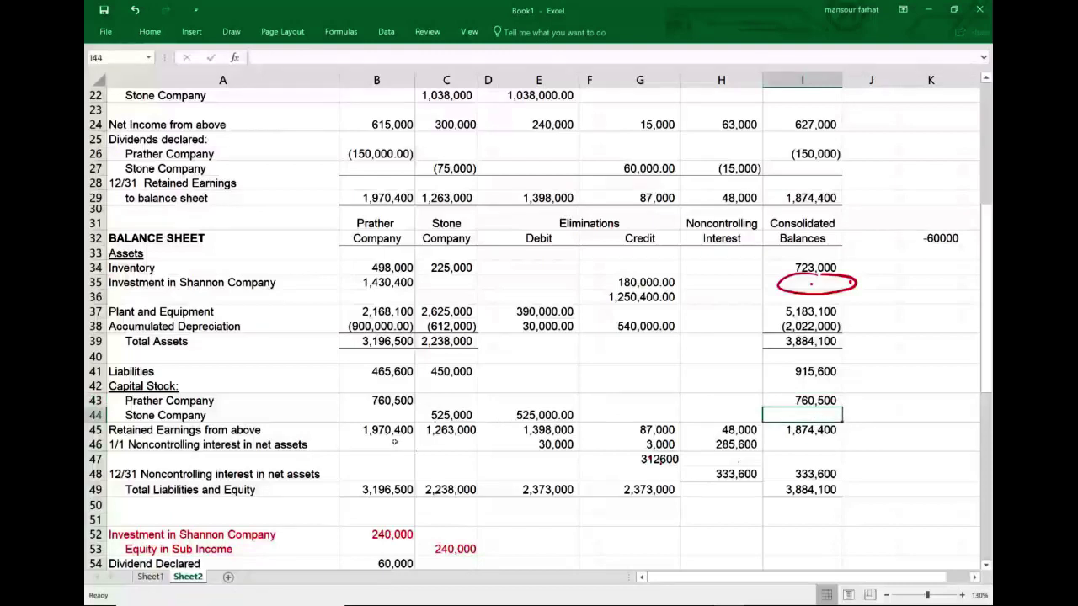
- Check how the consolidated Retained Earnings from above in I45 links to the ending retained earnings in I29
double_click(821, 431)
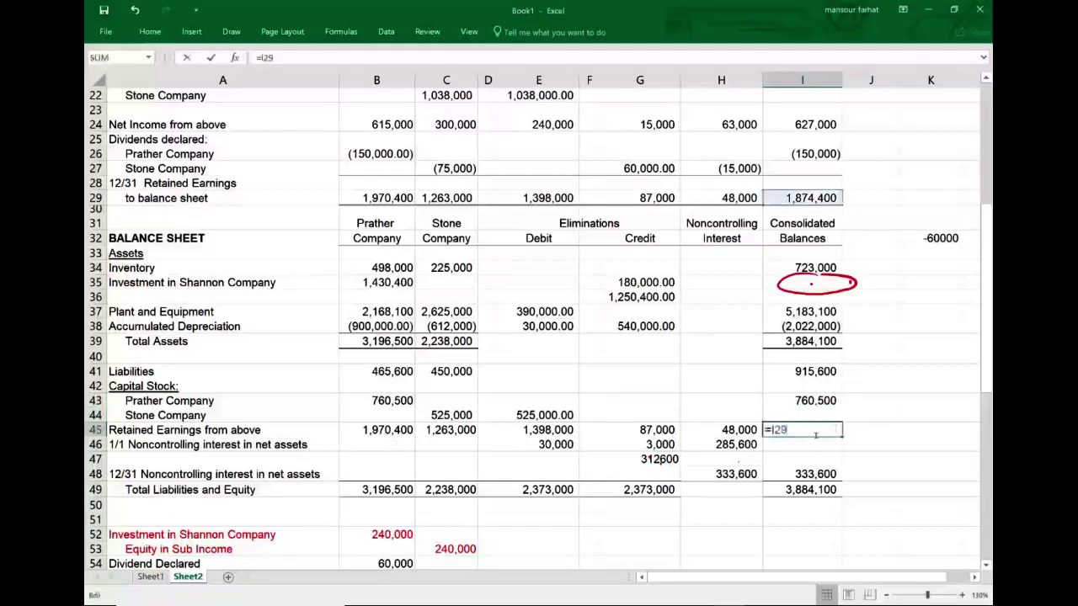
key("Escape")
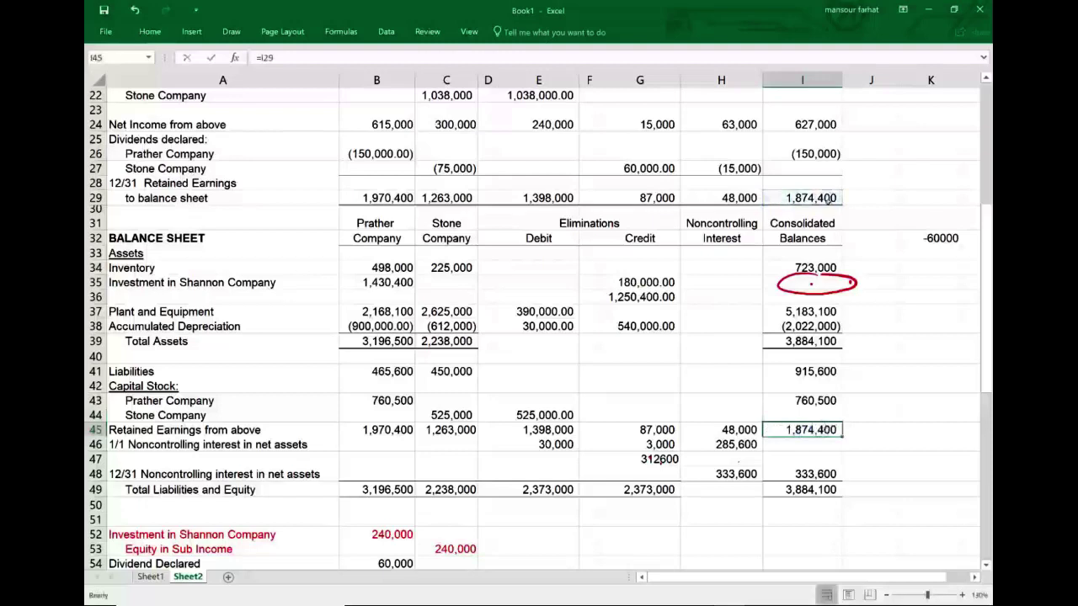
left_click(828, 201)
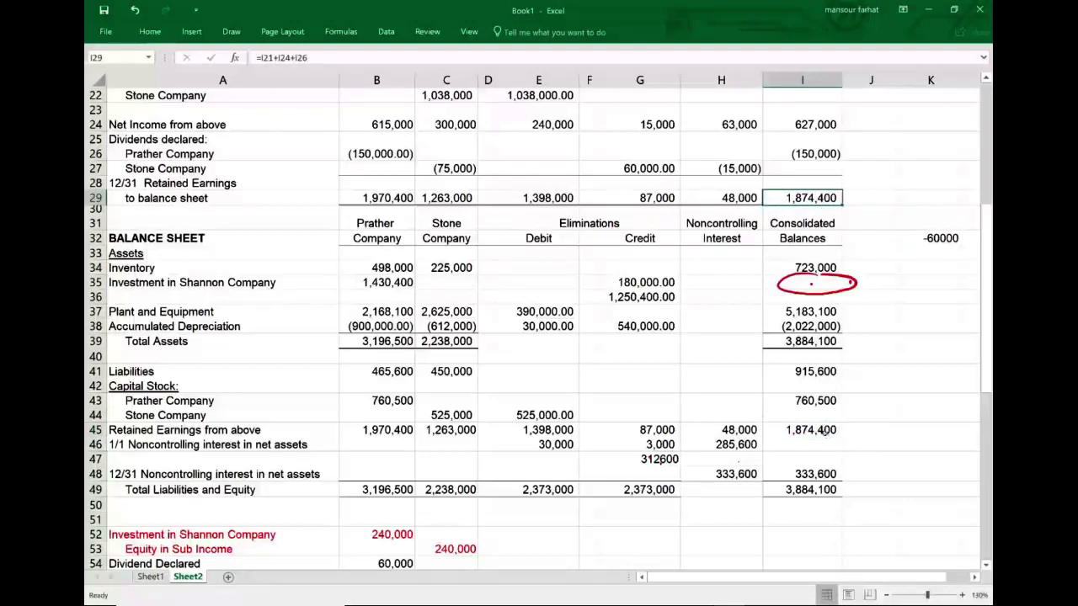
left_click(826, 434)
- Examine how the consolidated 12/31 noncontrolling interest in I48 and Total Liabilities and Equity in I49 are derived
left_click(832, 478)
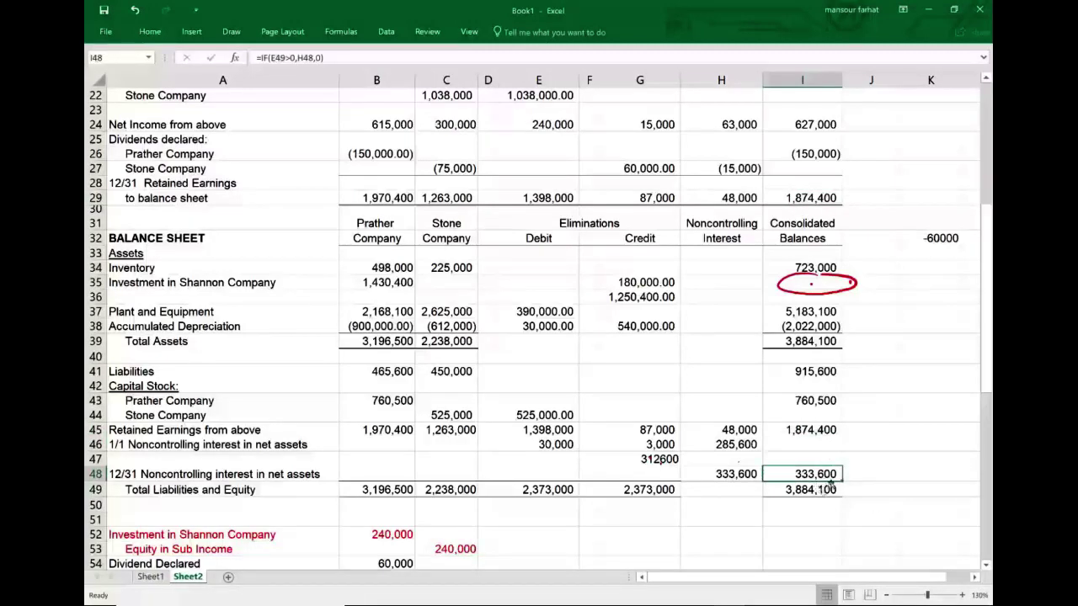
left_click(666, 460)
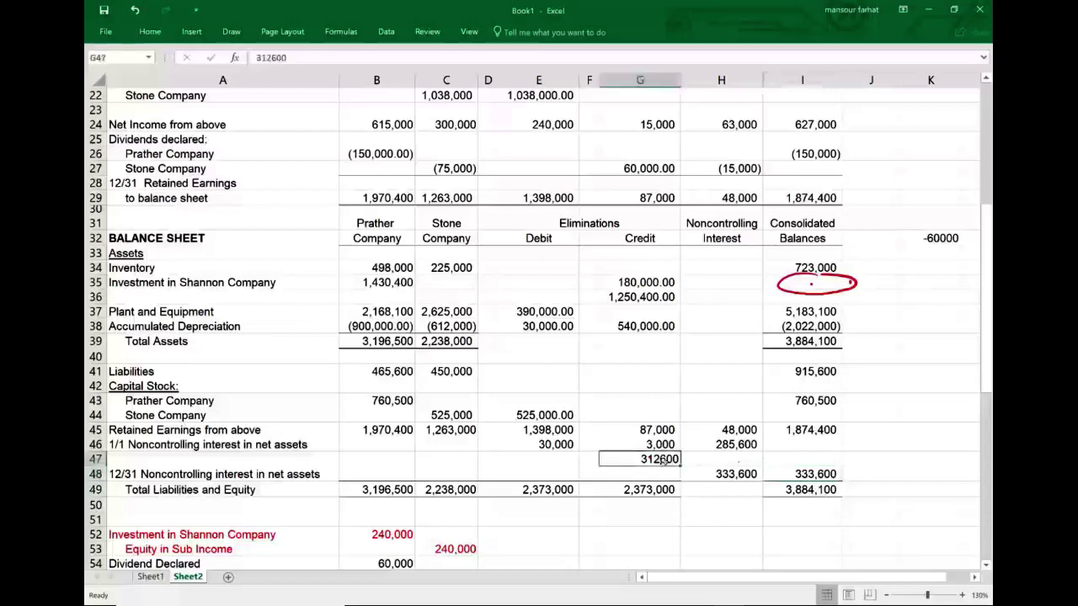
left_click(558, 449)
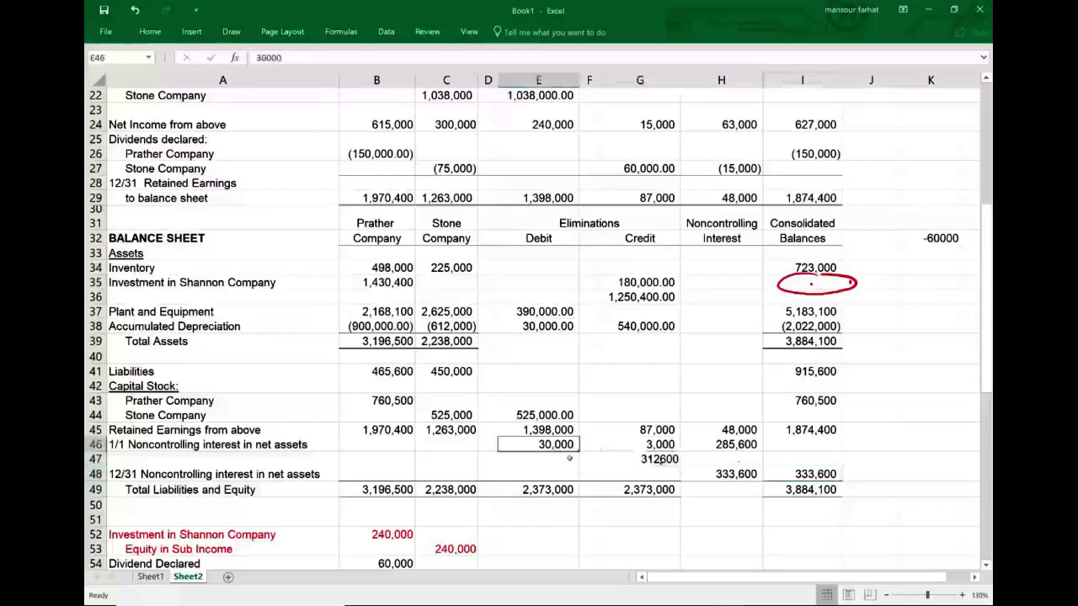
left_click(829, 476)
double_click(829, 477)
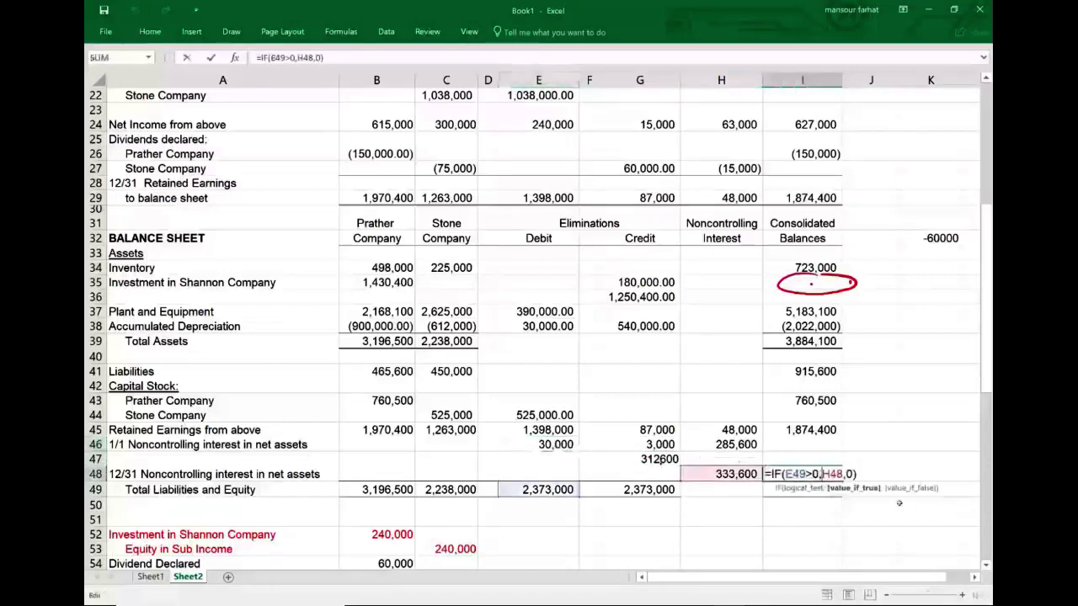
key("Escape")
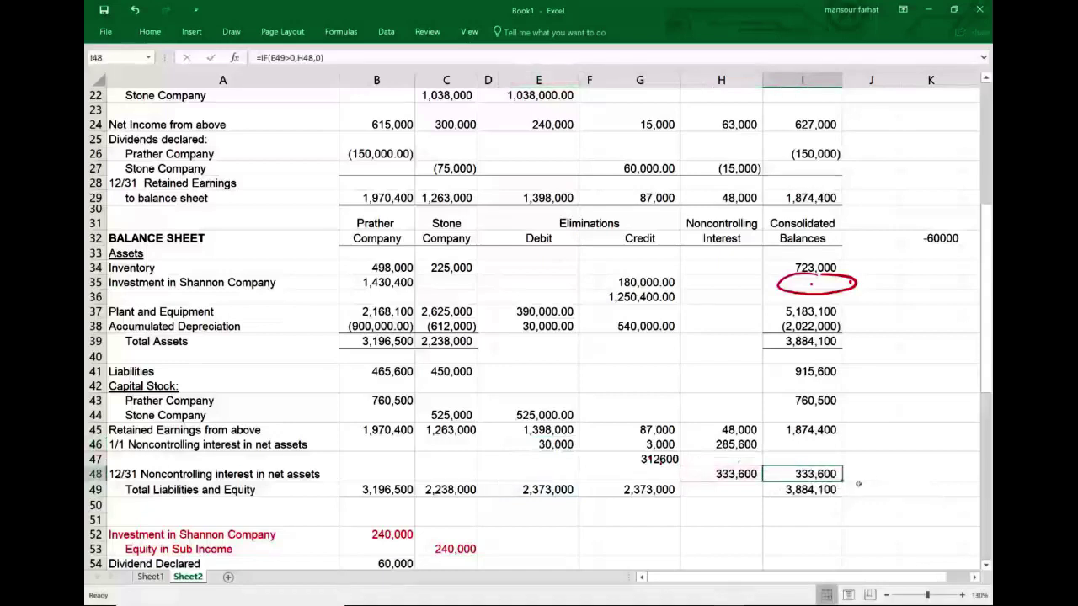
double_click(820, 494)
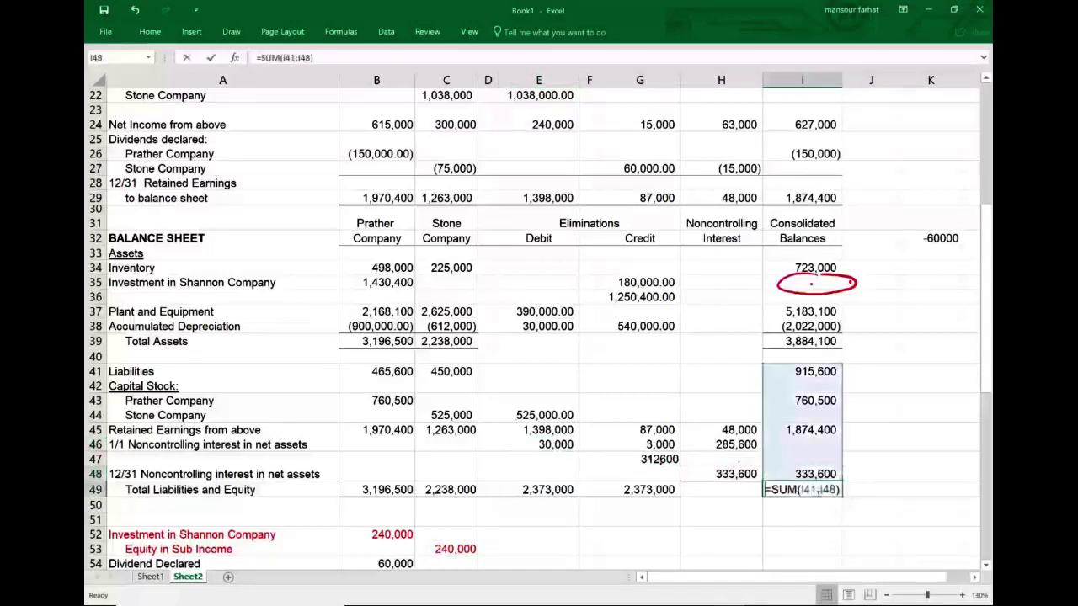
left_click(917, 497)
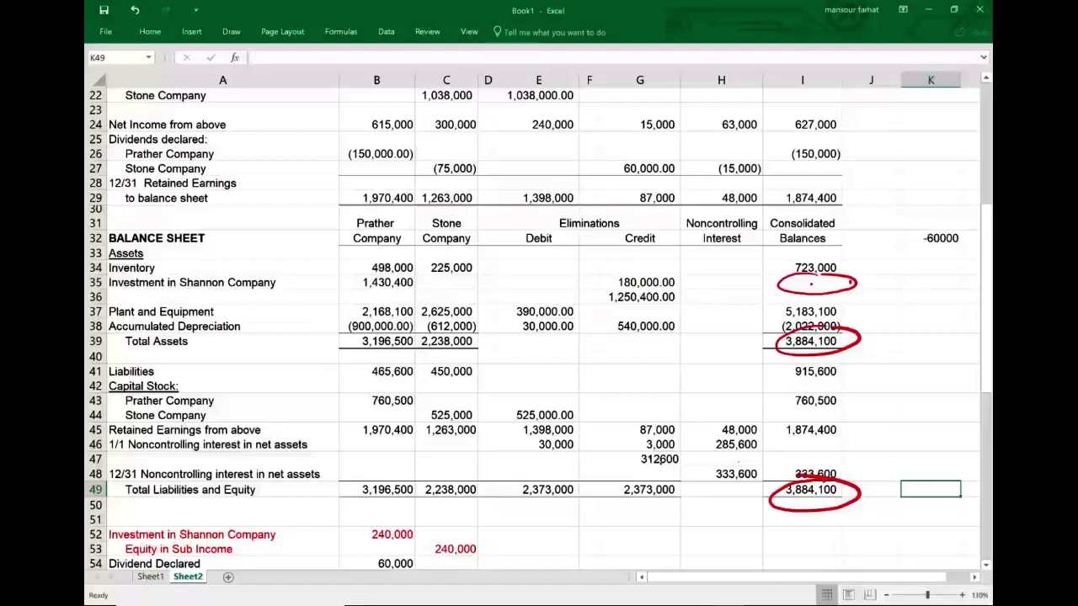
- Handwrite "CPA" in red ink across the balance sheet's elimination columns around rows 39 to 44 and underline it
left_click_drag(554, 355, 541, 392)
mouse_move(581, 353)
left_mouse_down()
mouse_move(580, 377)
mouse_move(583, 363)
left_mouse_up()
mouse_move(603, 369)
left_mouse_down()
mouse_move(621, 335)
mouse_move(632, 365)
left_mouse_up()
left_click_drag(608, 357, 633, 352)
left_click_drag(516, 411, 633, 395)
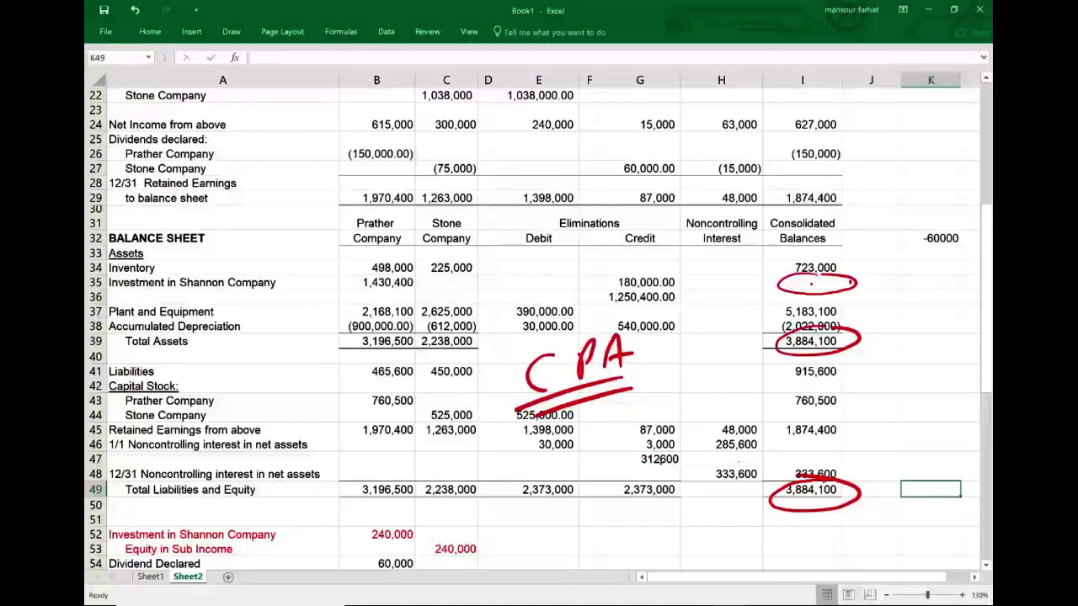